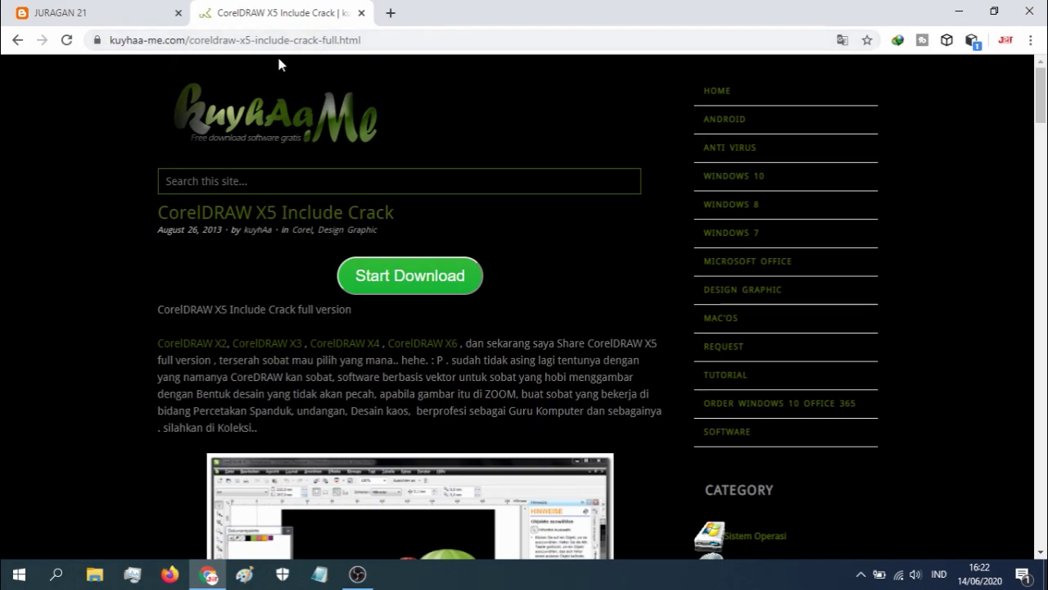
Download the BANNER JURAGAN 21 file from the download page of the JURAGAN 21 blog
left_click(76, 12)
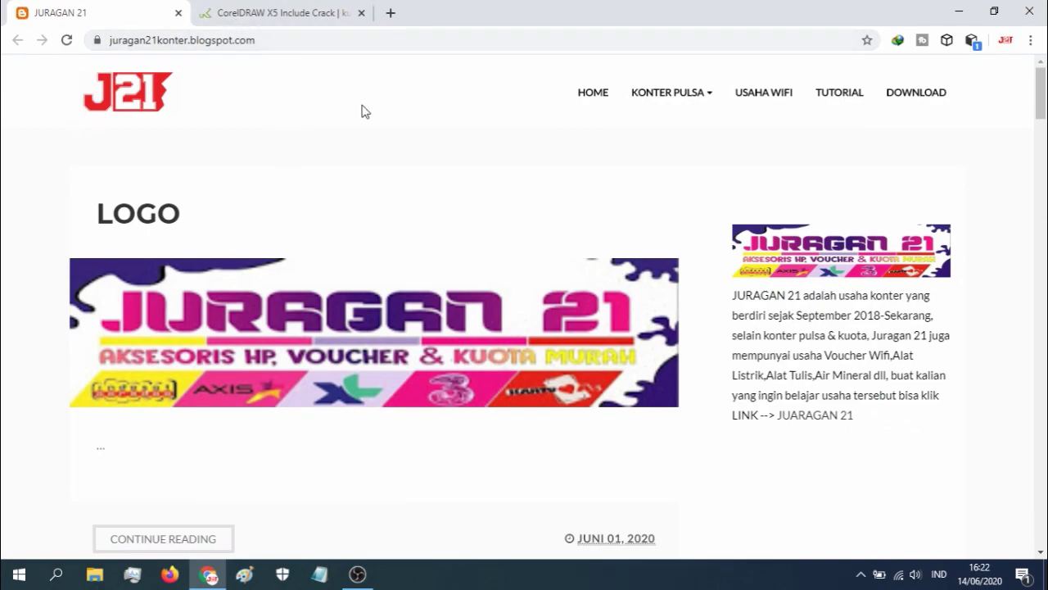
left_click(923, 98)
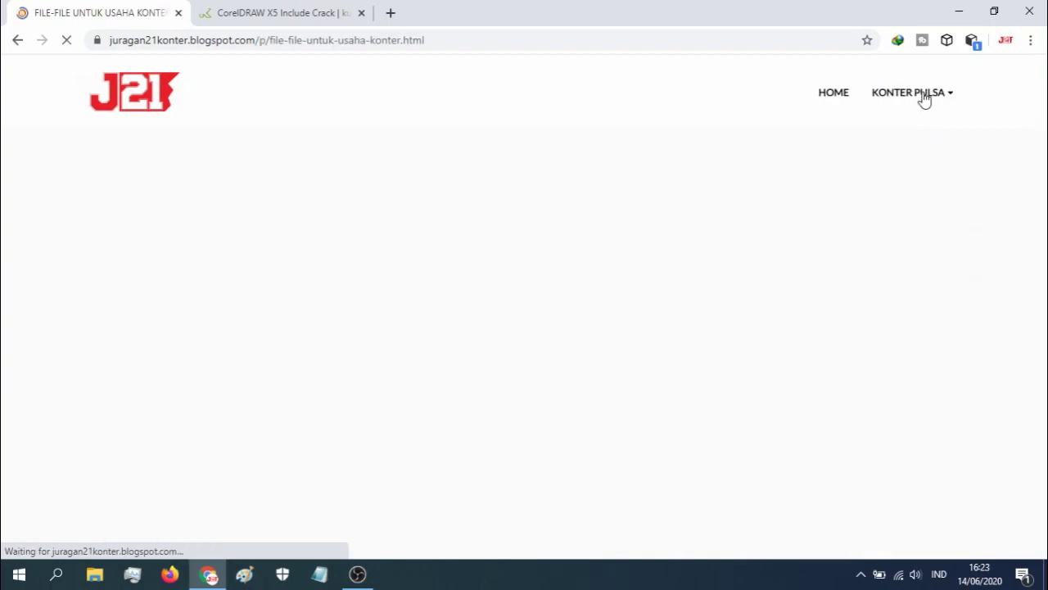
left_click_drag(1046, 86, 1046, 231)
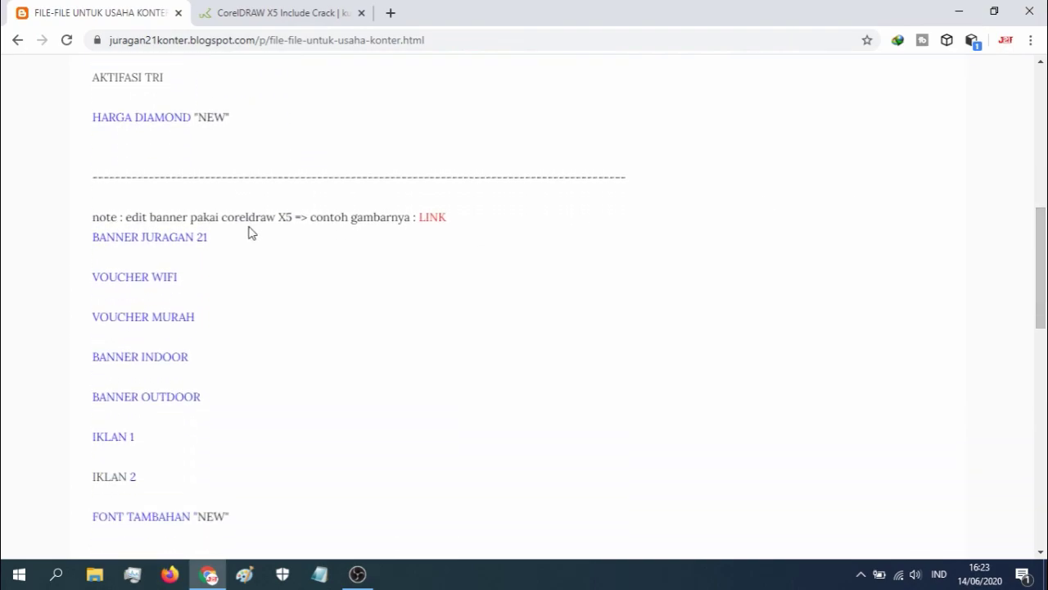
left_click(178, 246)
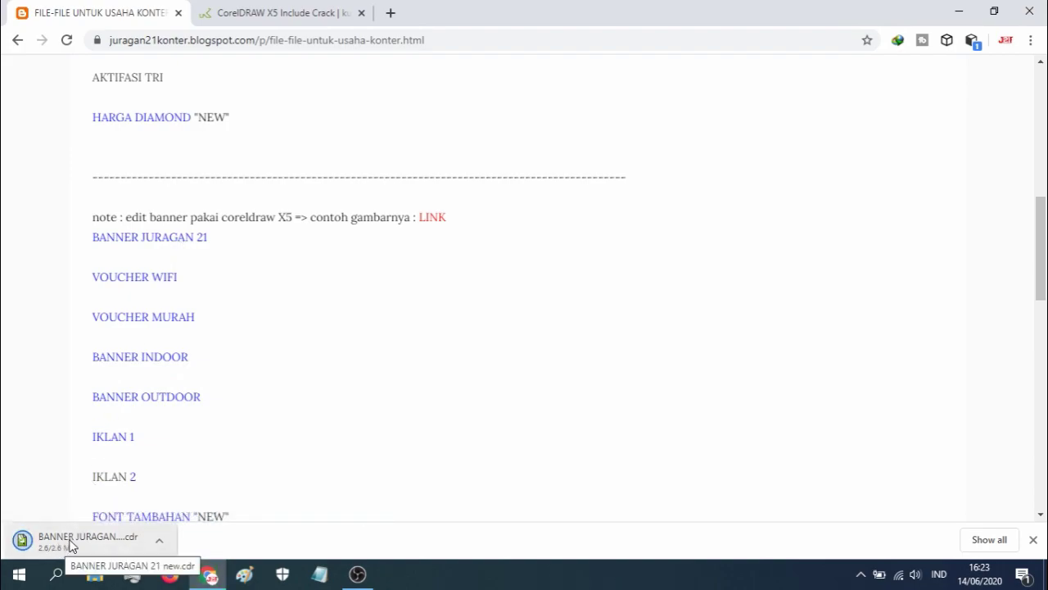
Download the FONT TAMBAHAN archive from the same page as FONT BANNER J21.rar
left_click_drag(1044, 216, 1045, 257)
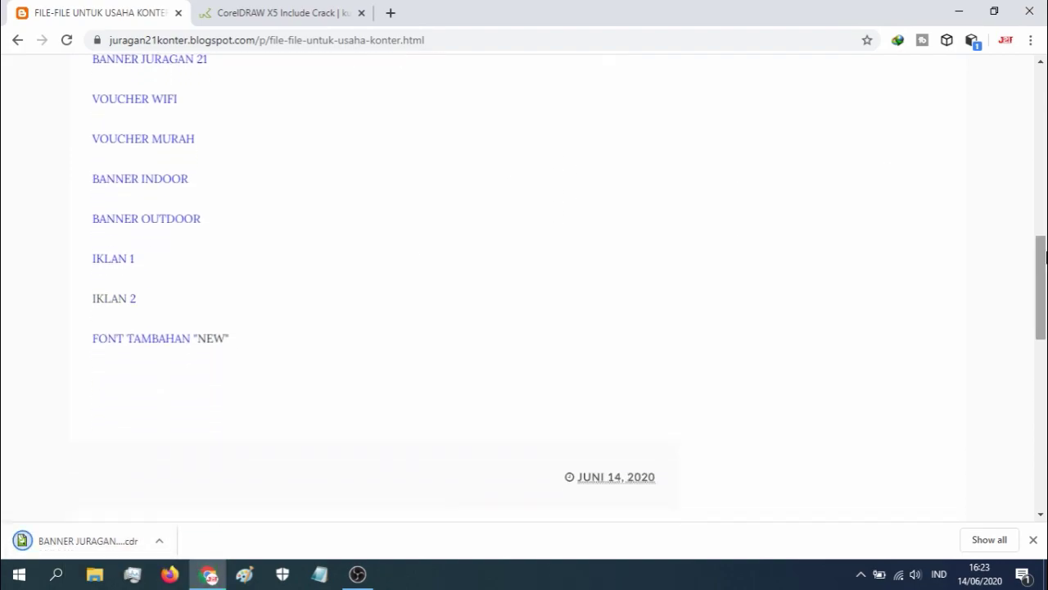
left_click(110, 348)
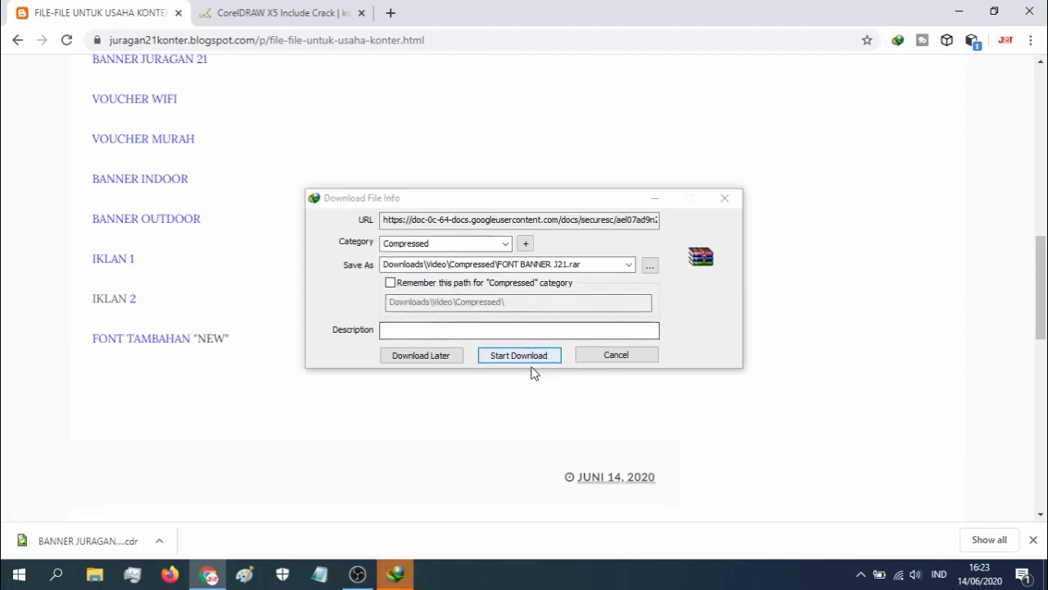
left_click(535, 356)
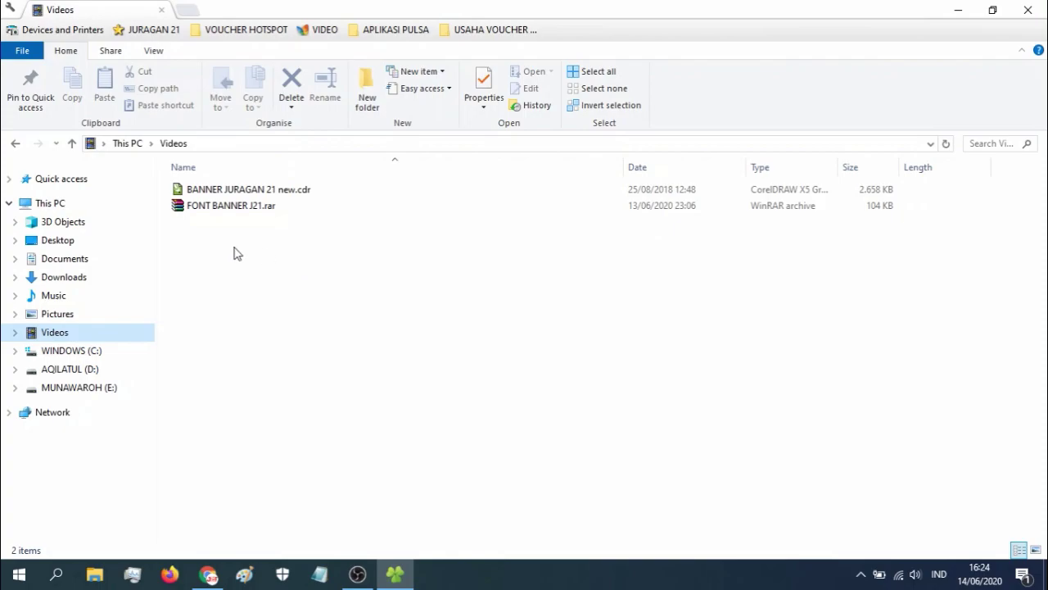
In File Explorer, extract FONT BANNER J21.rar directly into the Videos folder
left_click(214, 214)
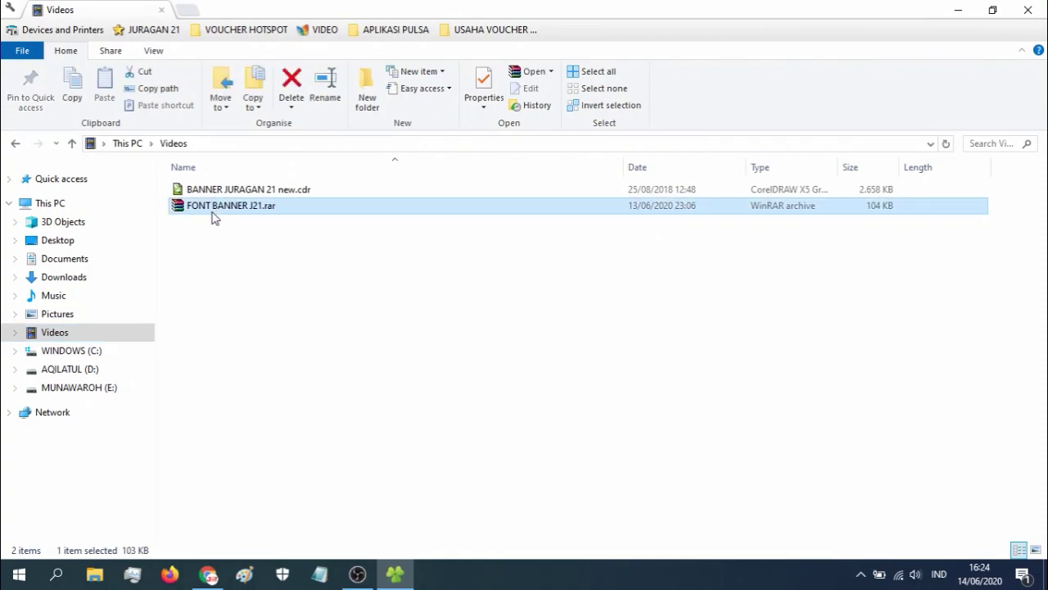
right_click(212, 206)
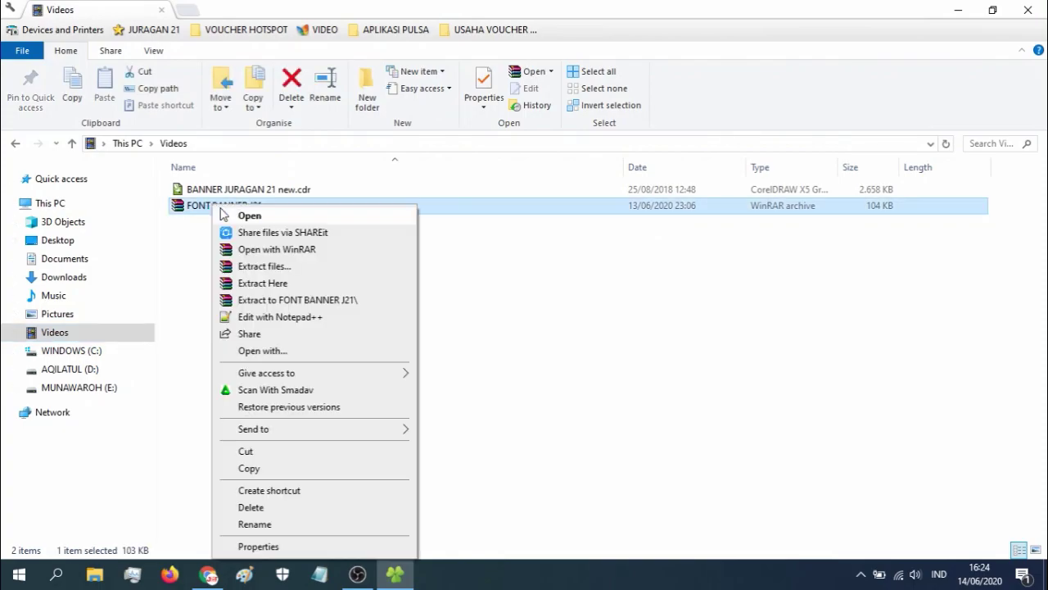
left_click(272, 282)
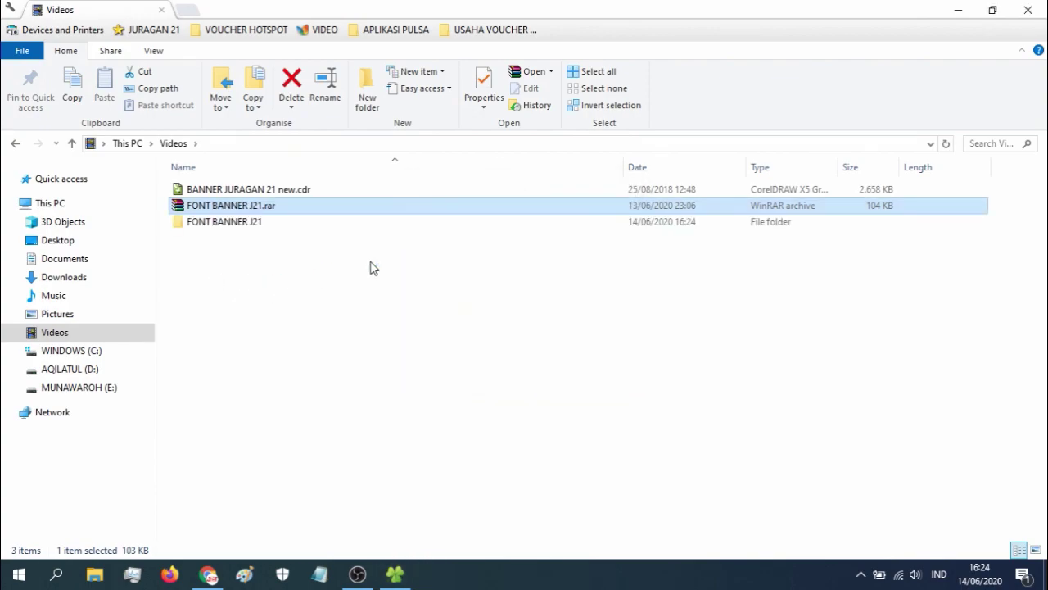
Open the extracted FONT BANNER J21 folder and look over its font files
left_click(245, 228)
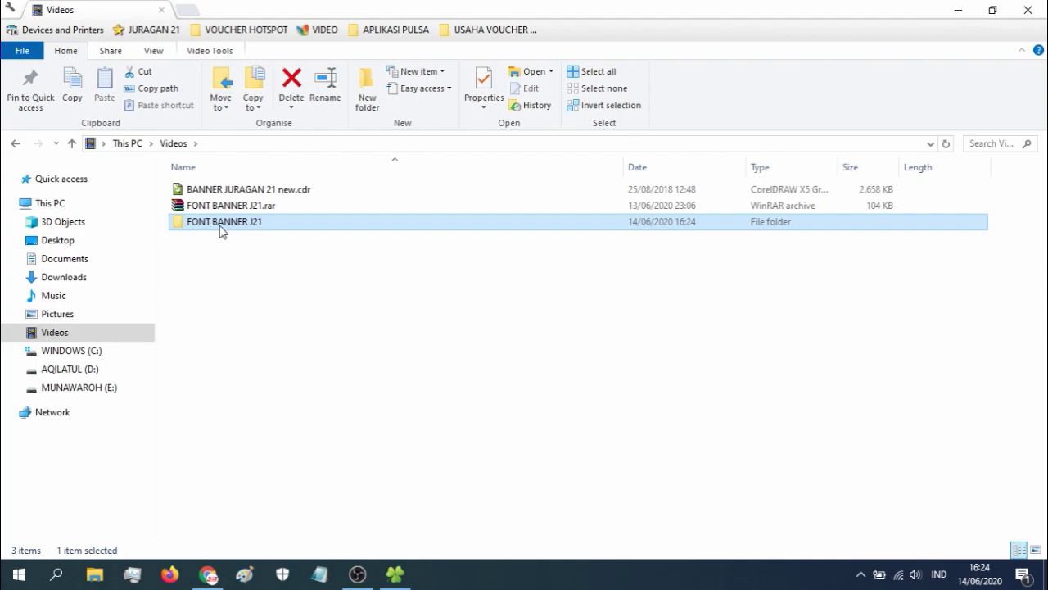
double_click(223, 222)
left_click(270, 245)
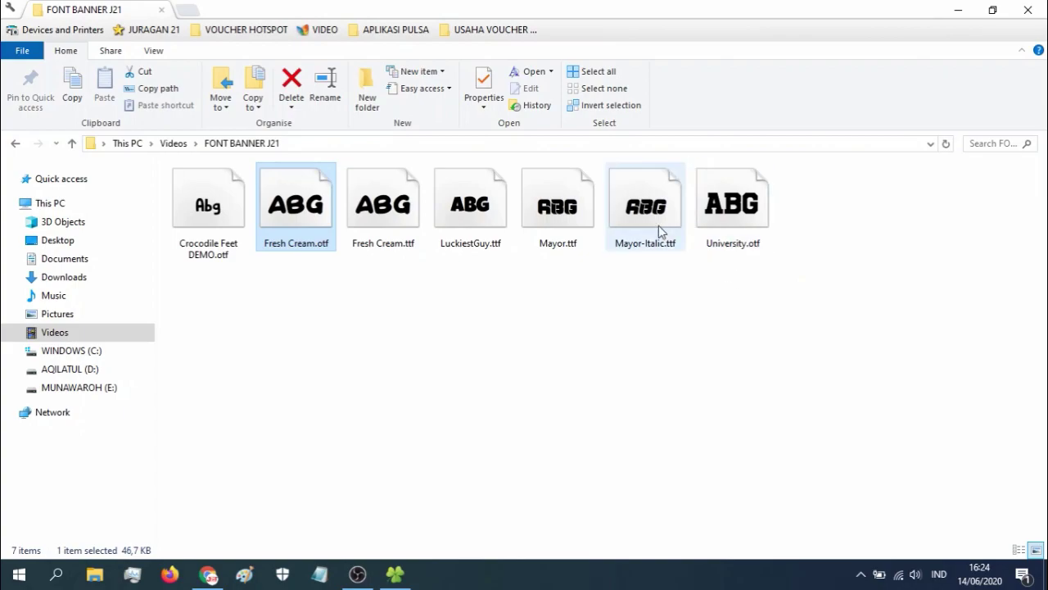
mouse_move(686, 257)
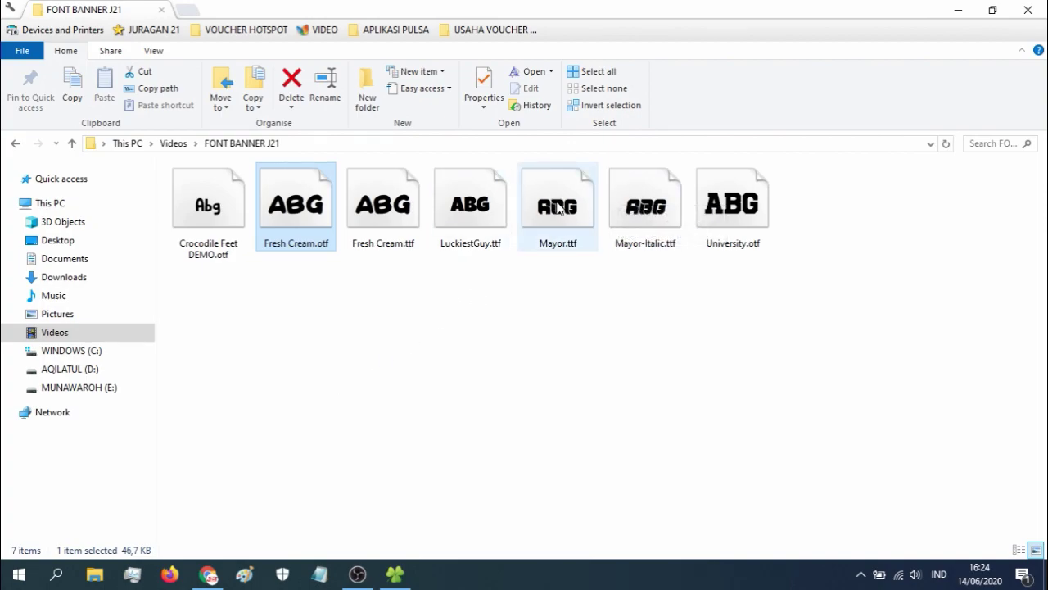
Find and launch Bitstream Font Navigator through the Windows search, and dismiss its welcome wizard
left_click(56, 573)
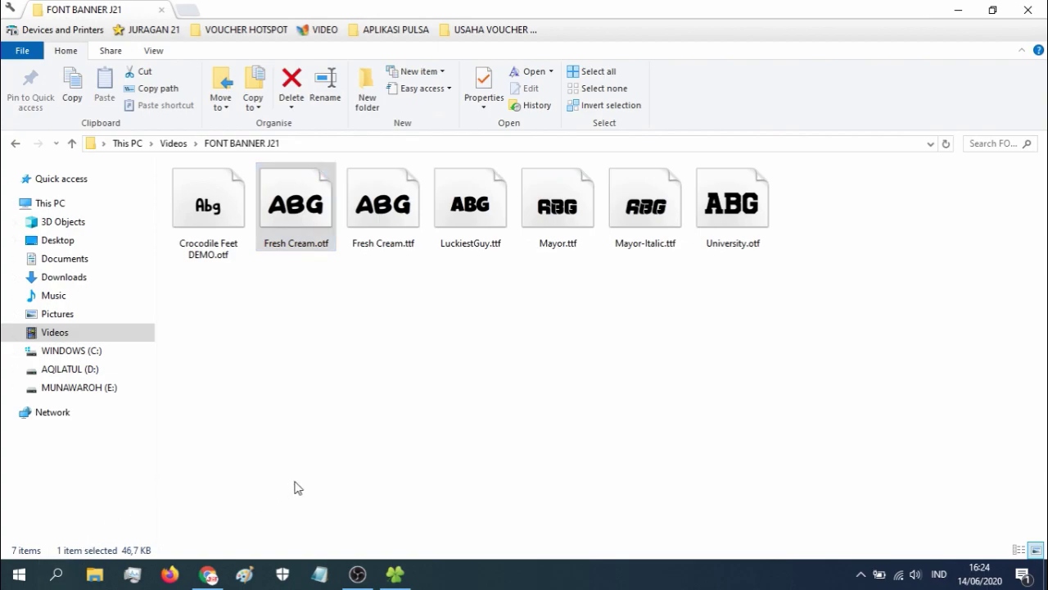
left_click(54, 573)
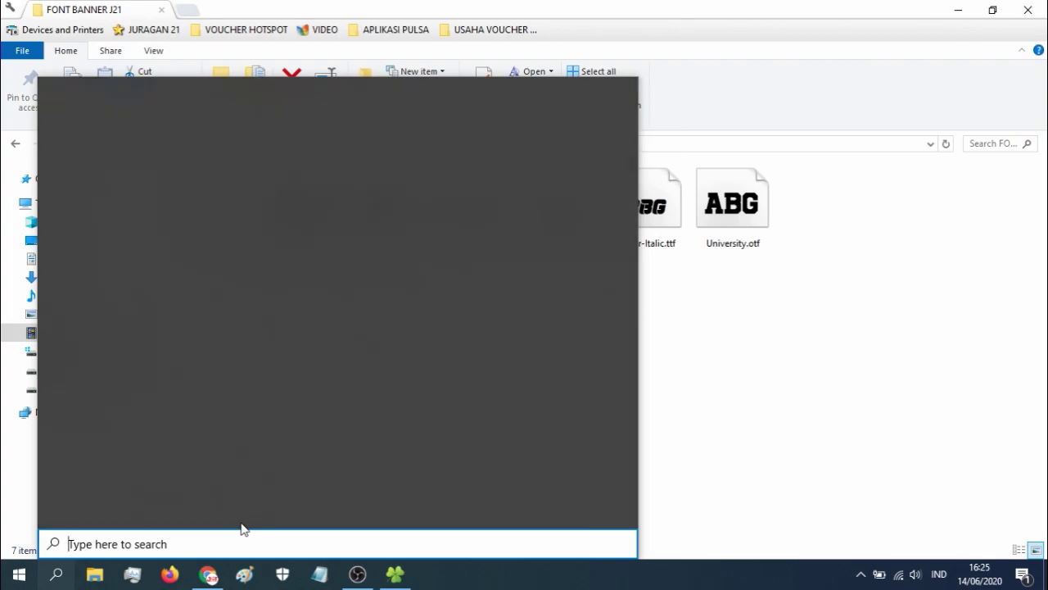
type("bi")
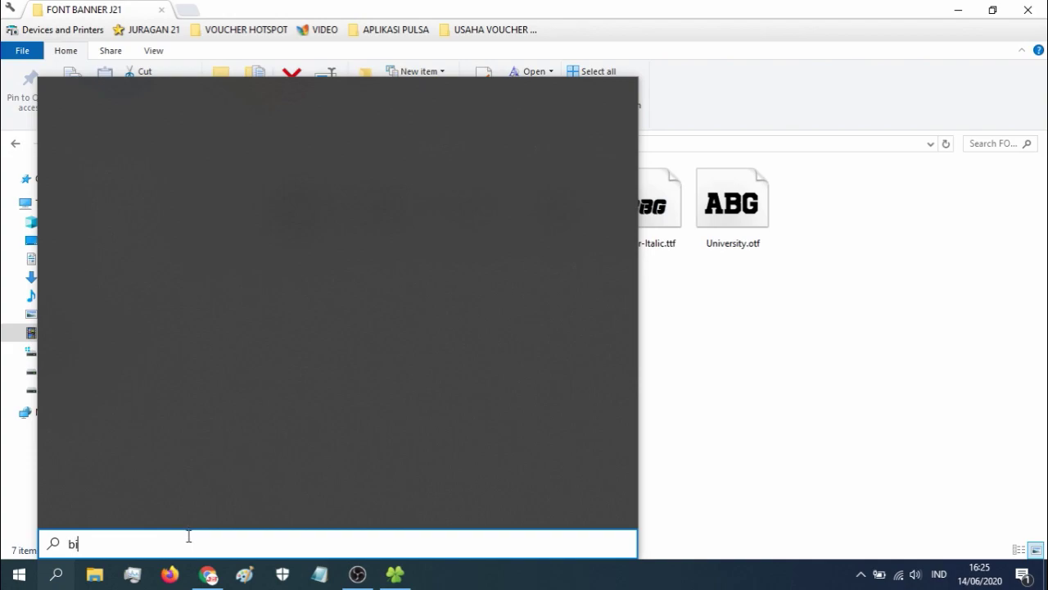
type("ts")
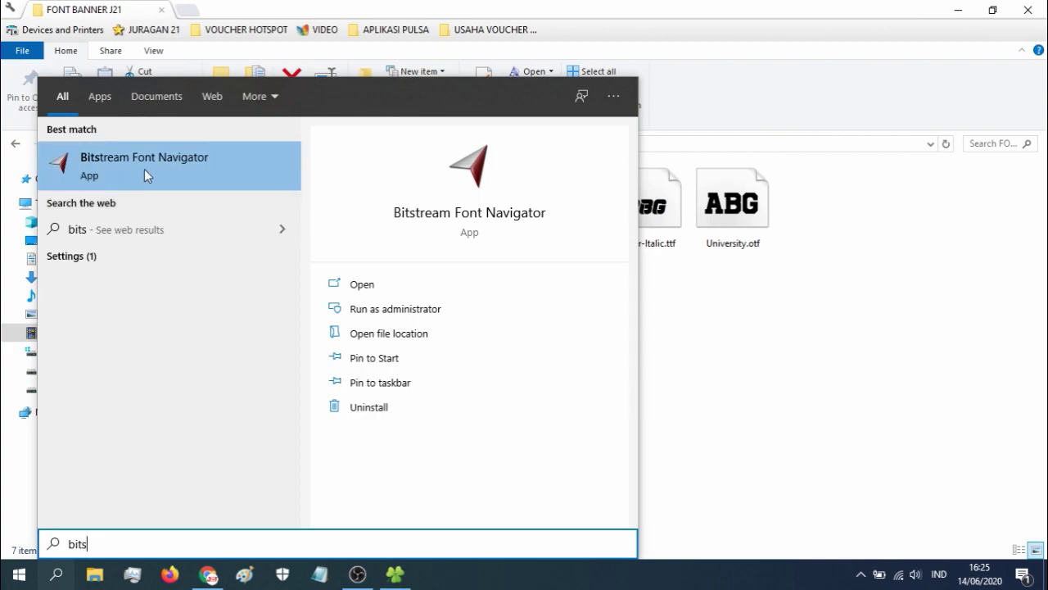
left_click(144, 169)
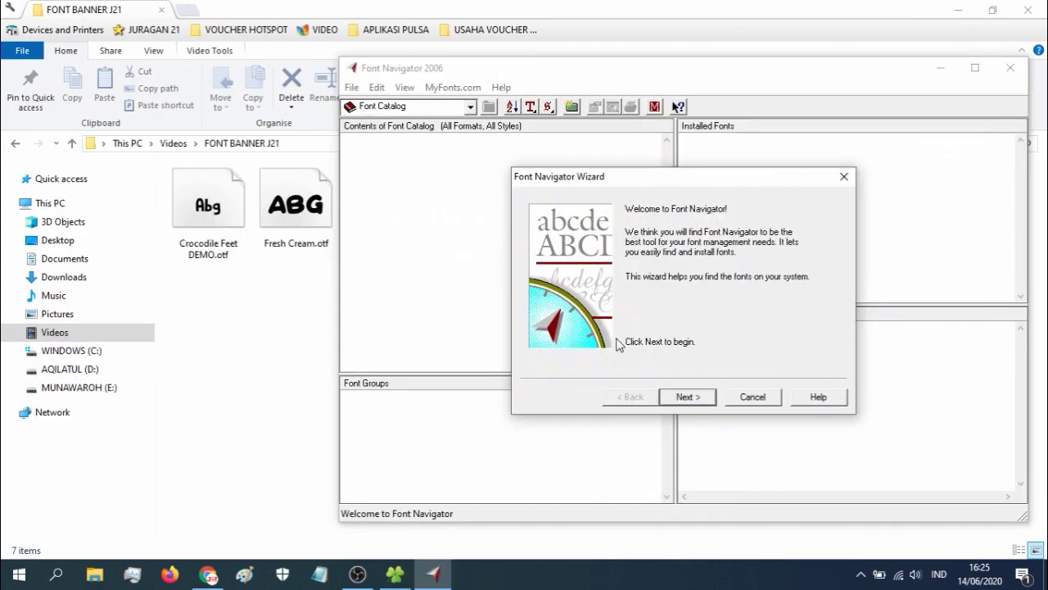
left_click(752, 397)
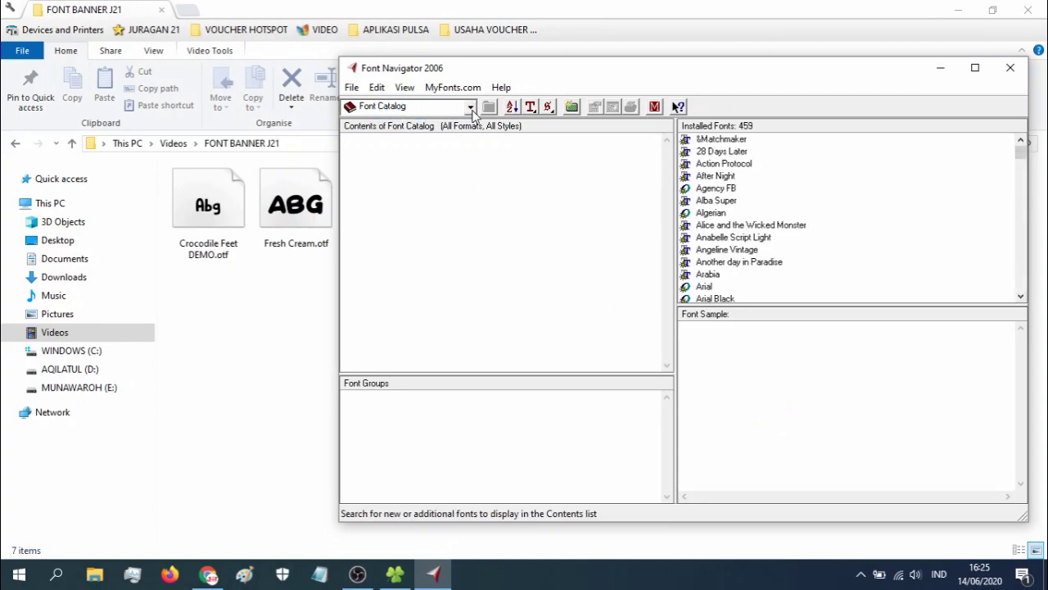
Browse Font Navigator to the FONT BANNER J21 folder inside Videos
left_click(470, 110)
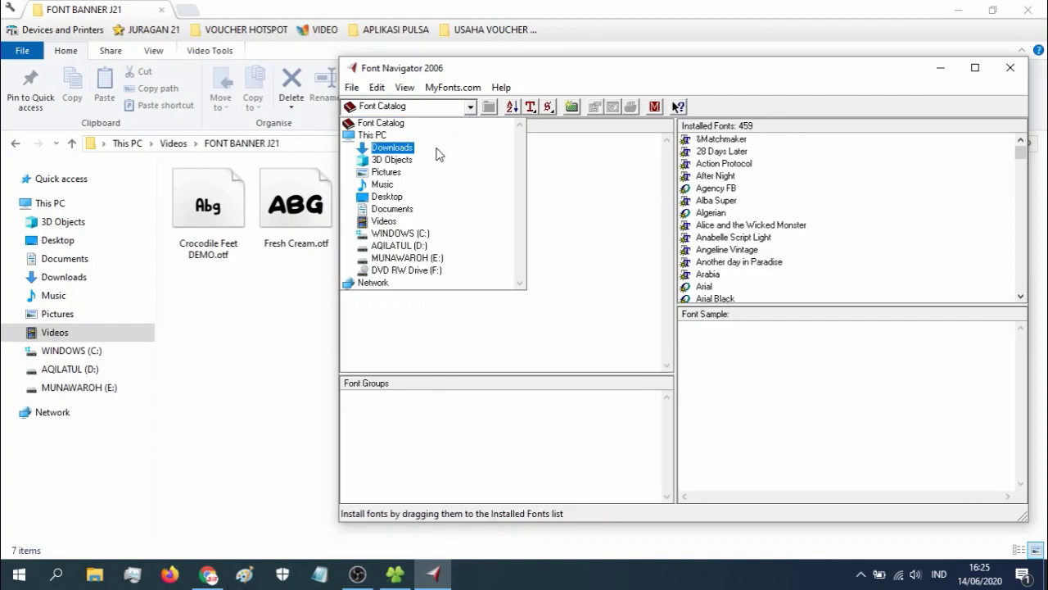
left_click(390, 222)
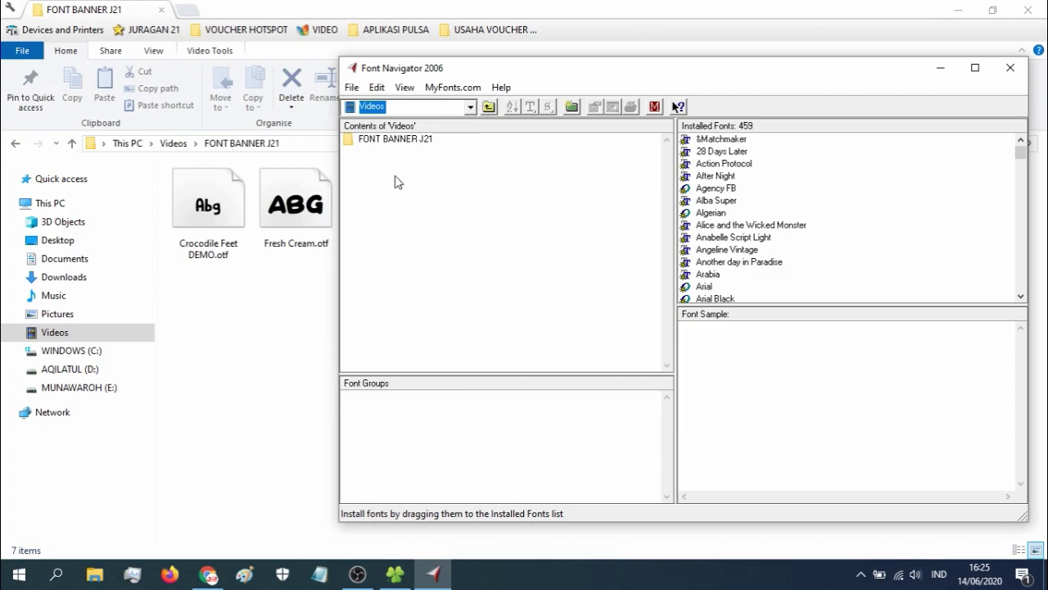
left_click(412, 147)
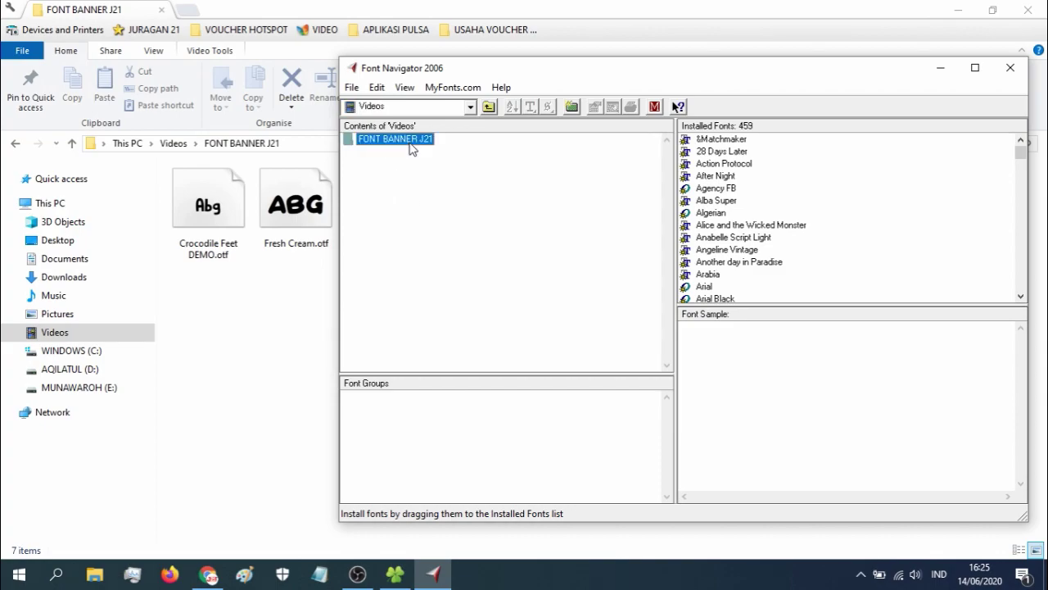
double_click(423, 143)
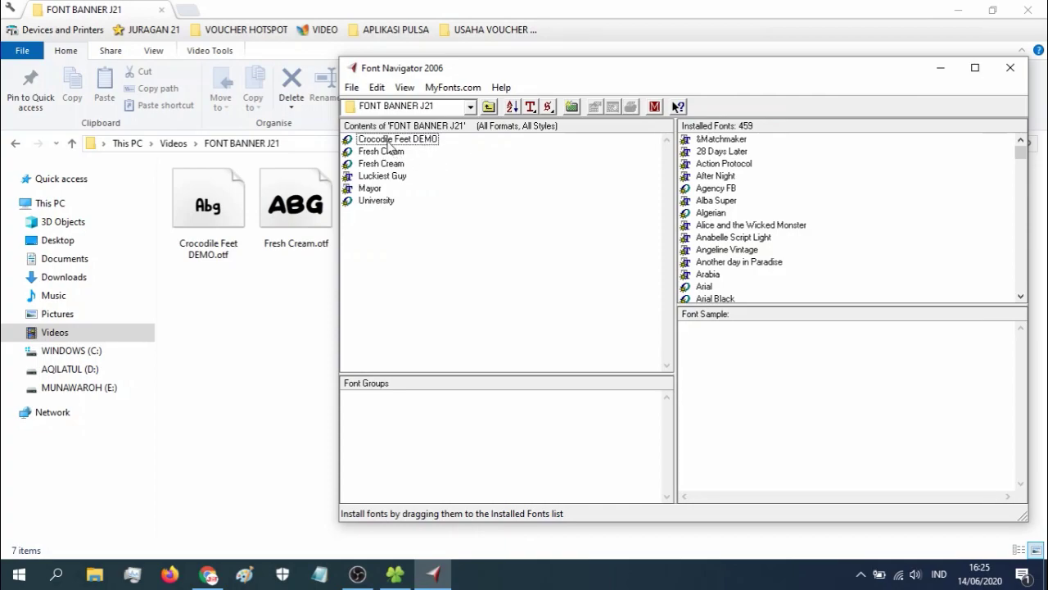
Install the Crocodile Feet DEMO font and both Fresh Cream fonts from the FONT BANNER J21 folder
left_click(370, 141)
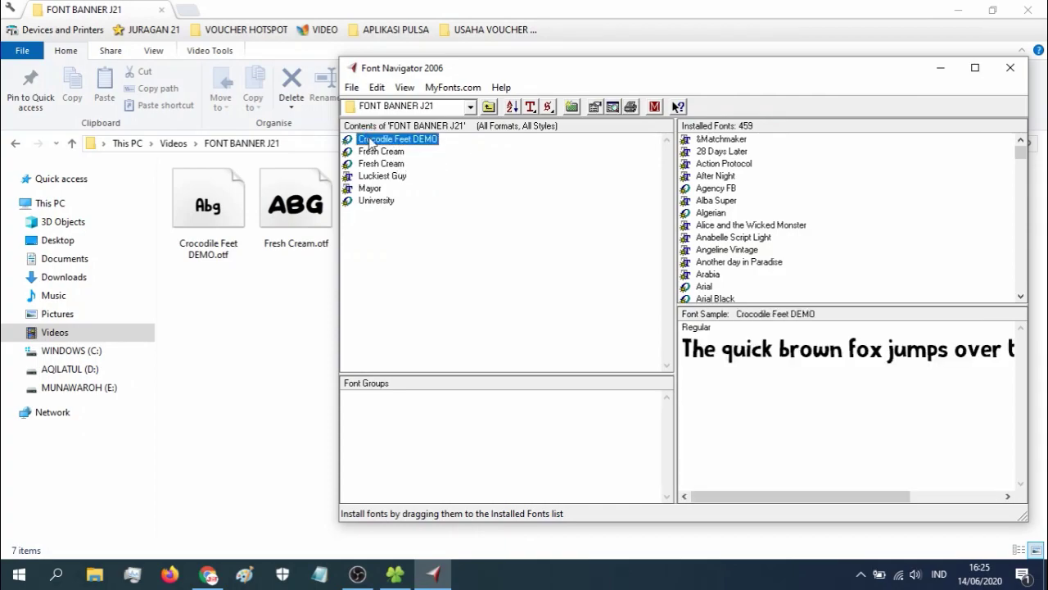
right_click(370, 144)
left_click(401, 146)
left_click(381, 153)
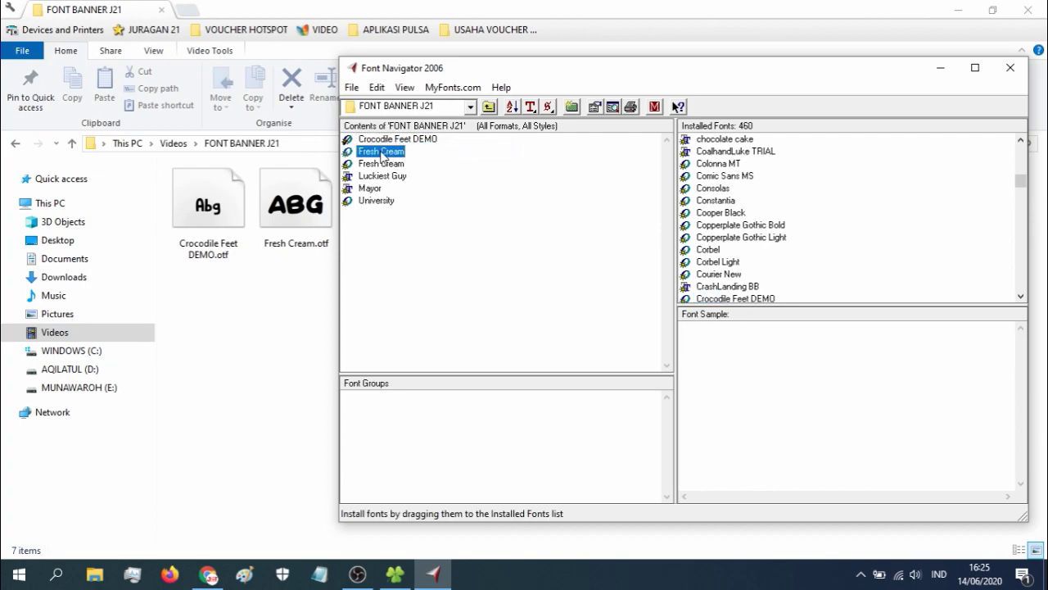
right_click(382, 154)
left_click(418, 161)
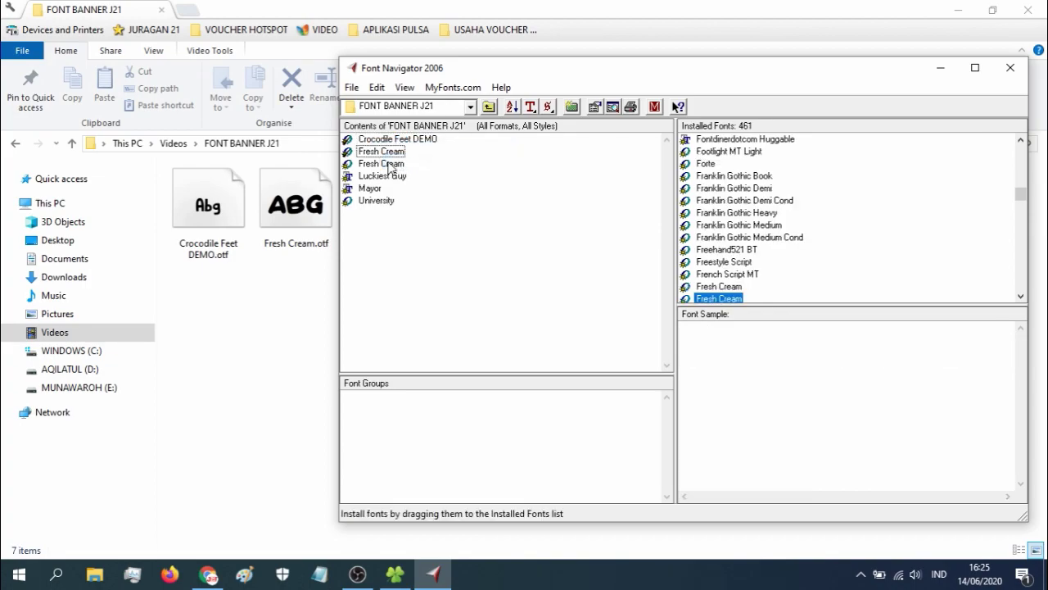
right_click(389, 166)
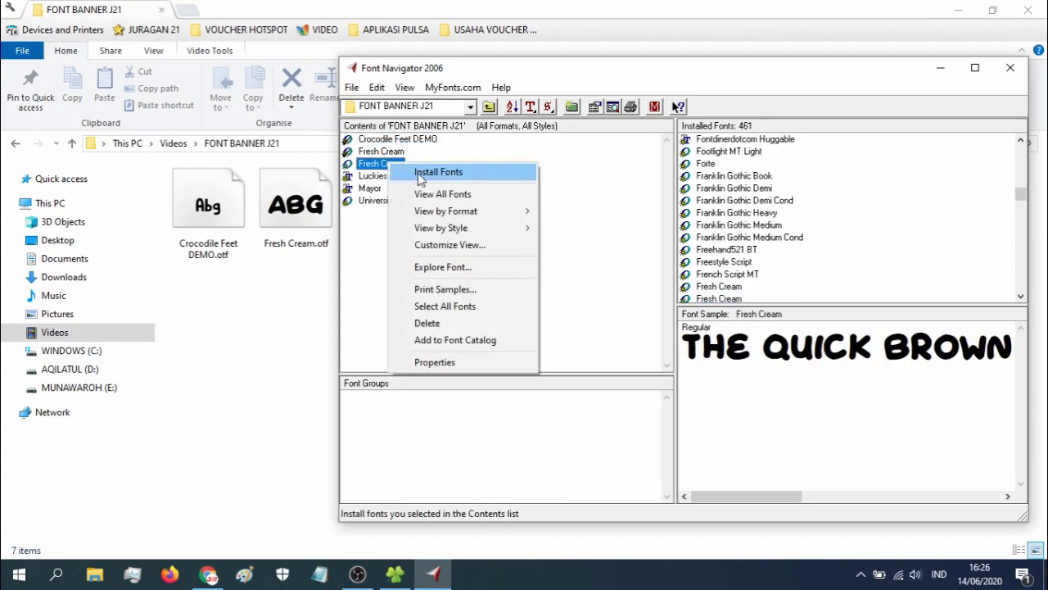
left_click(419, 173)
Install the Luckiest Guy, Mayor and University fonts from the FONT BANNER J21 folder
left_click(386, 177)
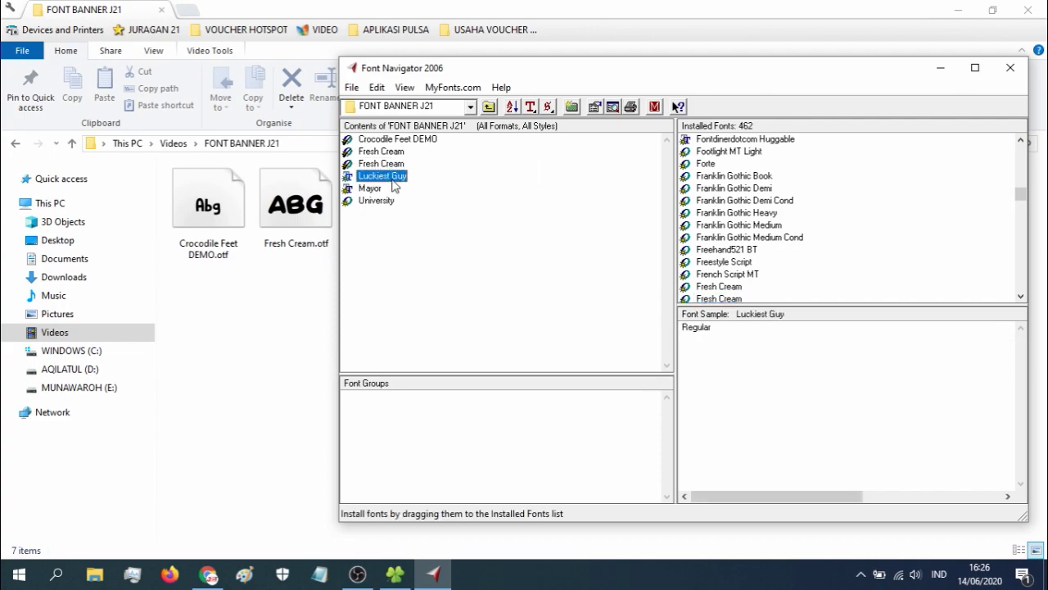
right_click(392, 179)
left_click(441, 189)
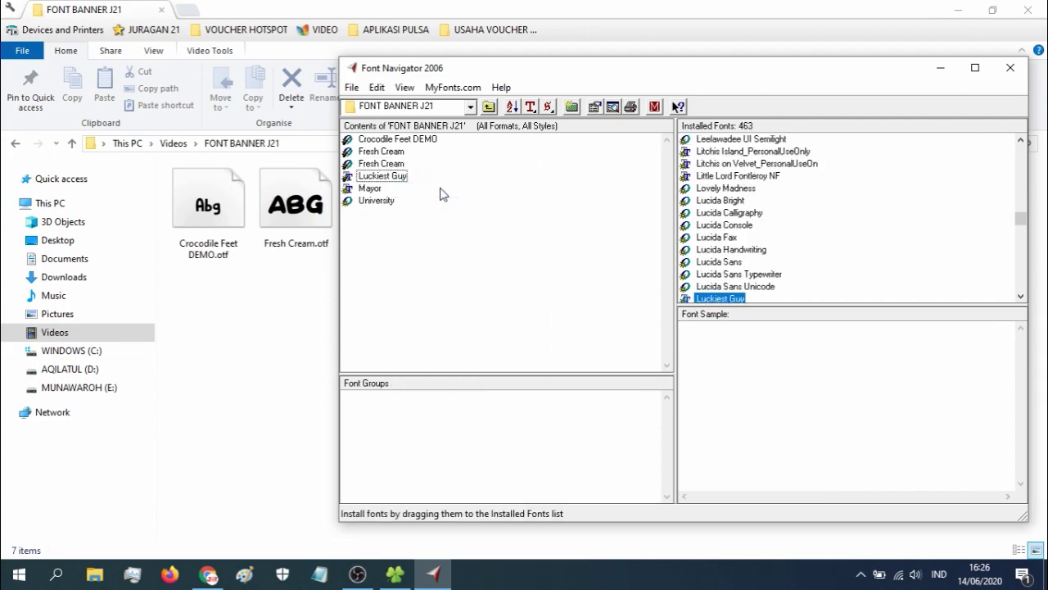
left_click(376, 190)
right_click(376, 190)
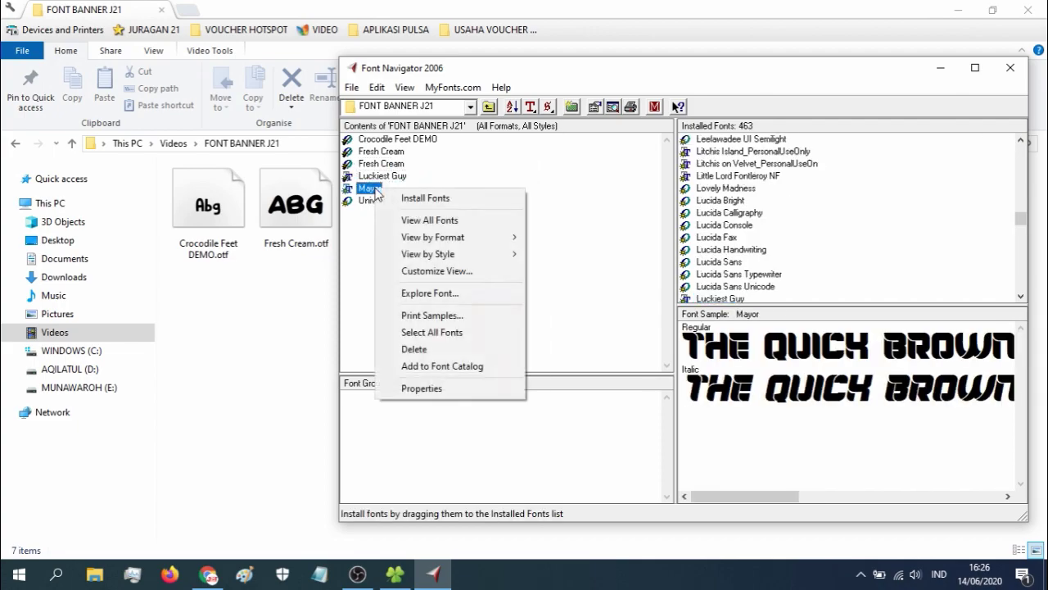
left_click(434, 196)
left_click(375, 201)
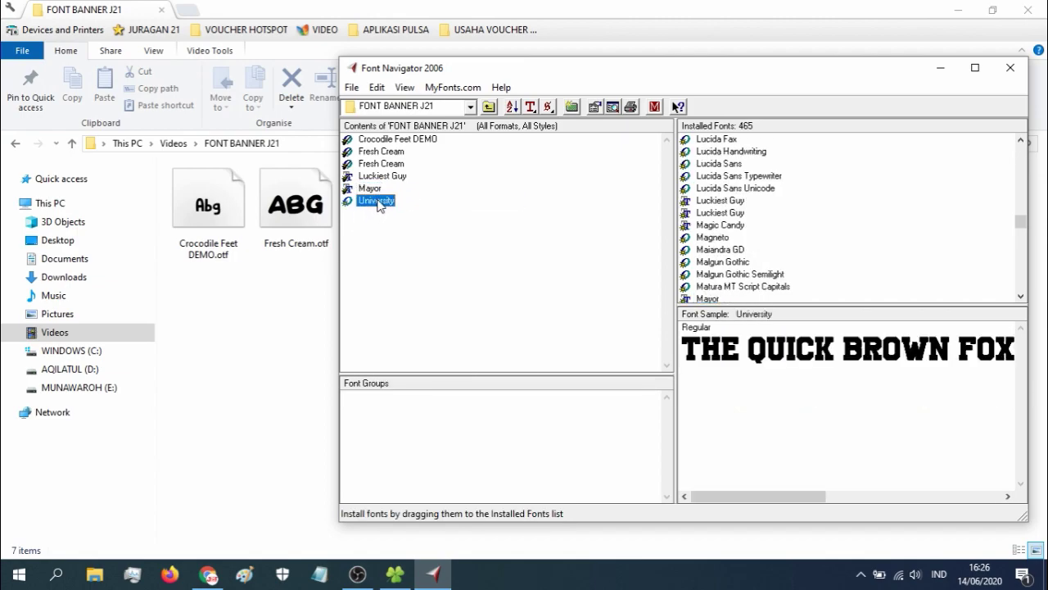
right_click(377, 200)
left_click(415, 206)
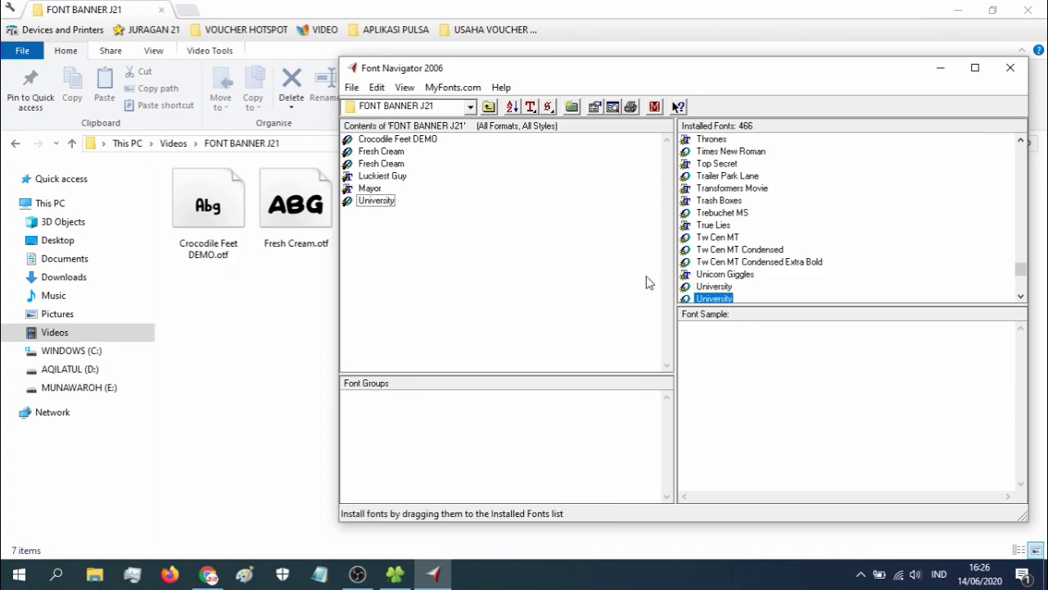
Close Font Navigator and open BANNER JURAGAN 21 new.cdr from the Videos folder in CorelDRAW X5
left_click(1009, 76)
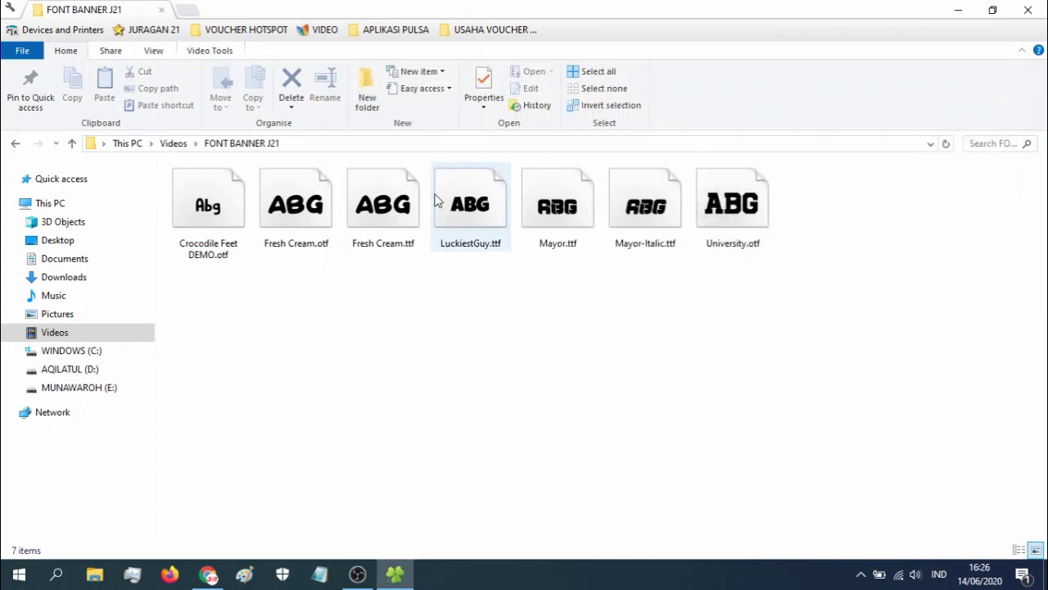
left_click(175, 144)
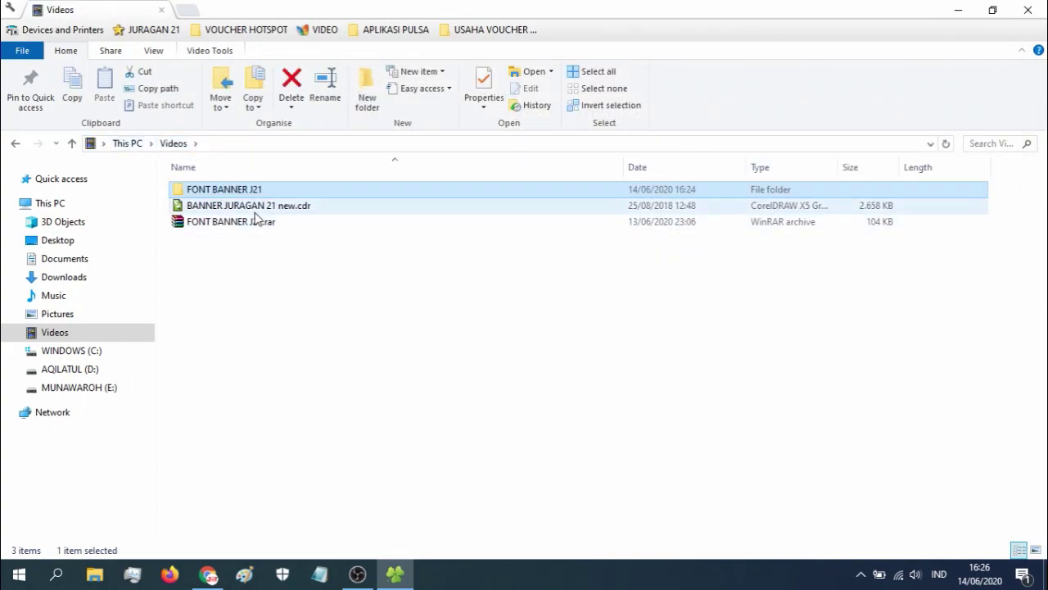
left_click(255, 212)
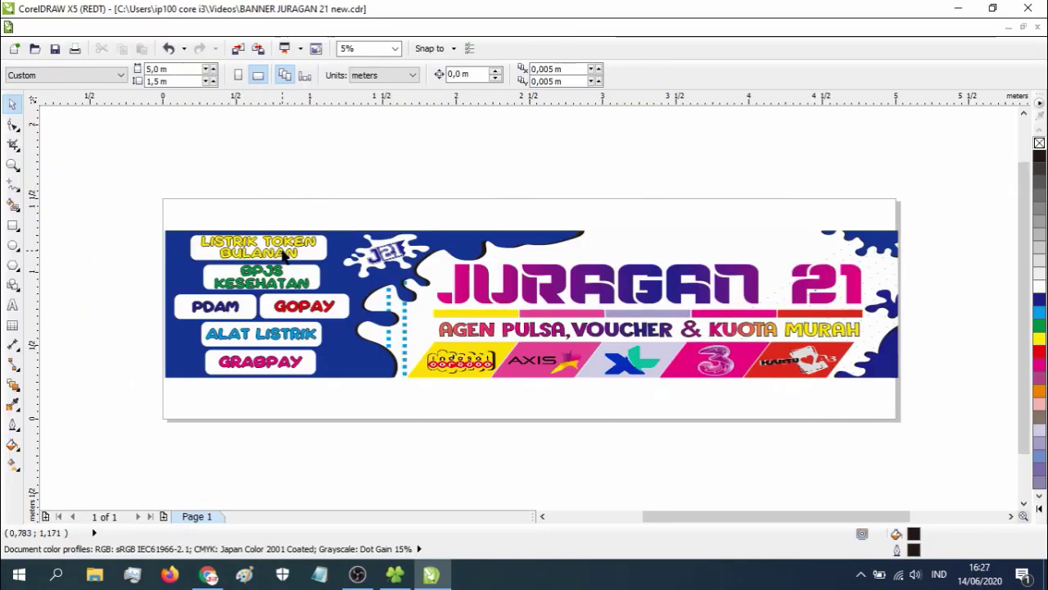
Try setting the width of the whole banner group to 4 m, and undo the resize
left_click(334, 280)
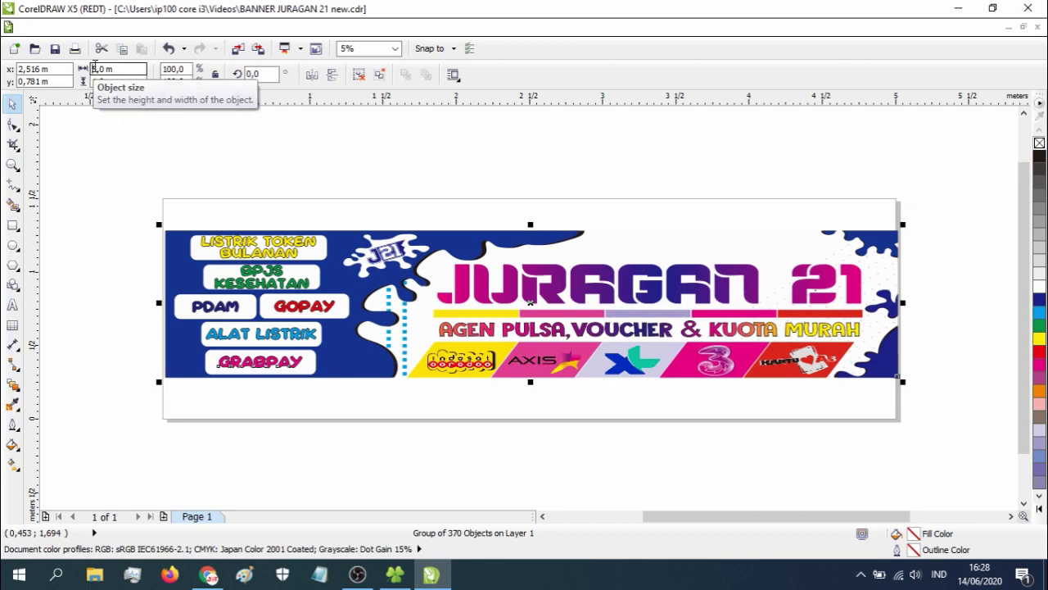
left_click_drag(91, 69, 100, 69)
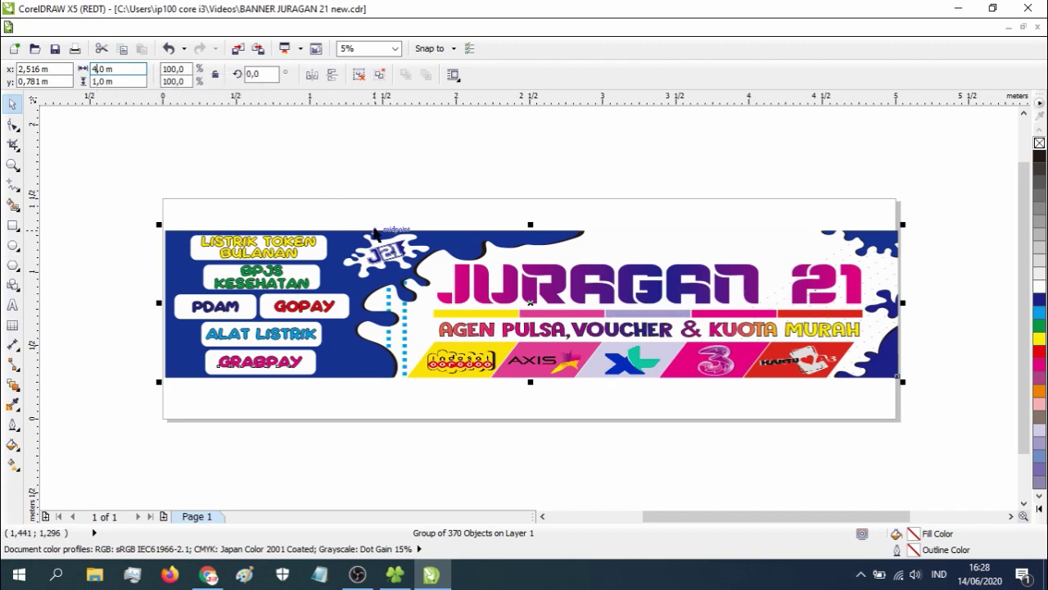
key("Return")
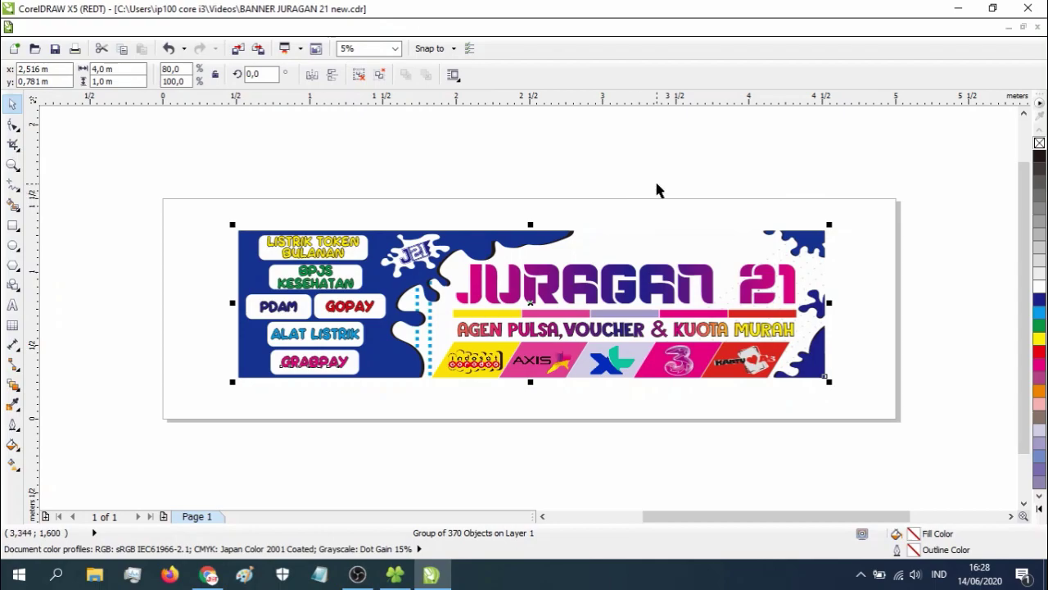
left_click(169, 49)
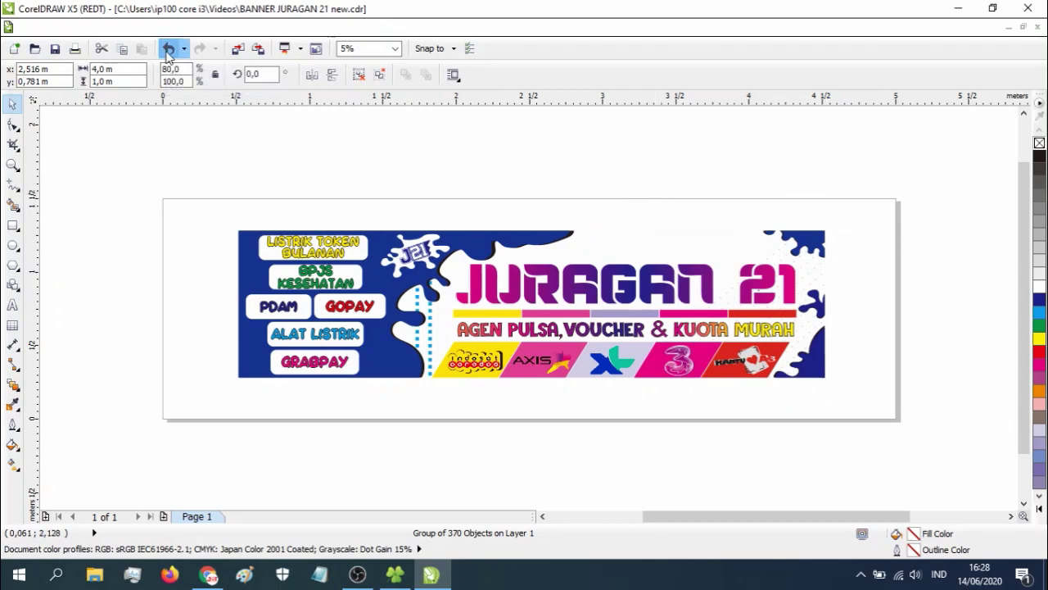
left_click(573, 291)
left_click(620, 161)
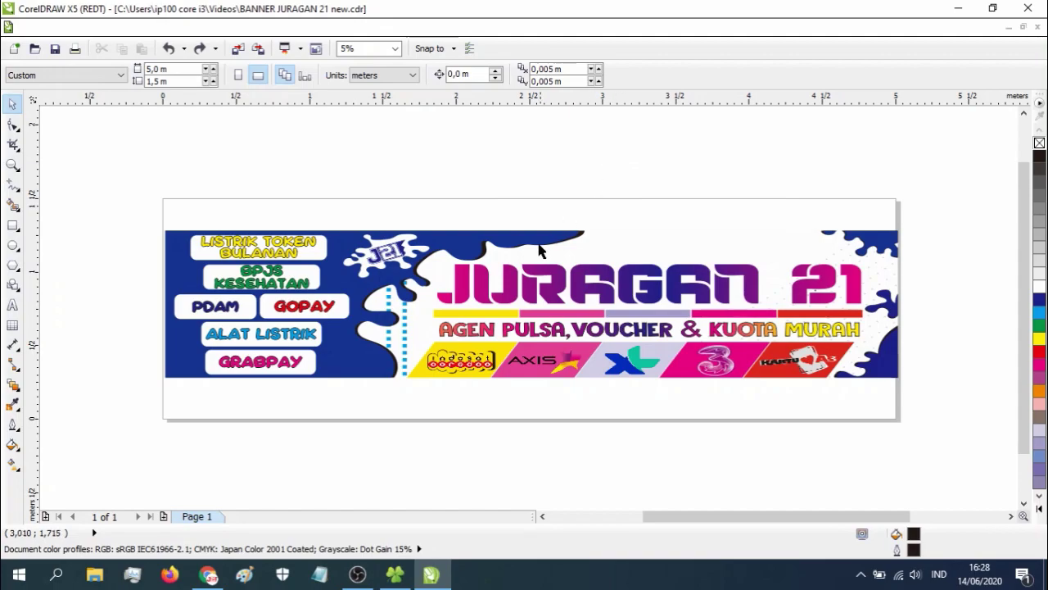
Ungroup all objects in the banner so each element can be edited individually, and clear the selection
left_click(563, 285)
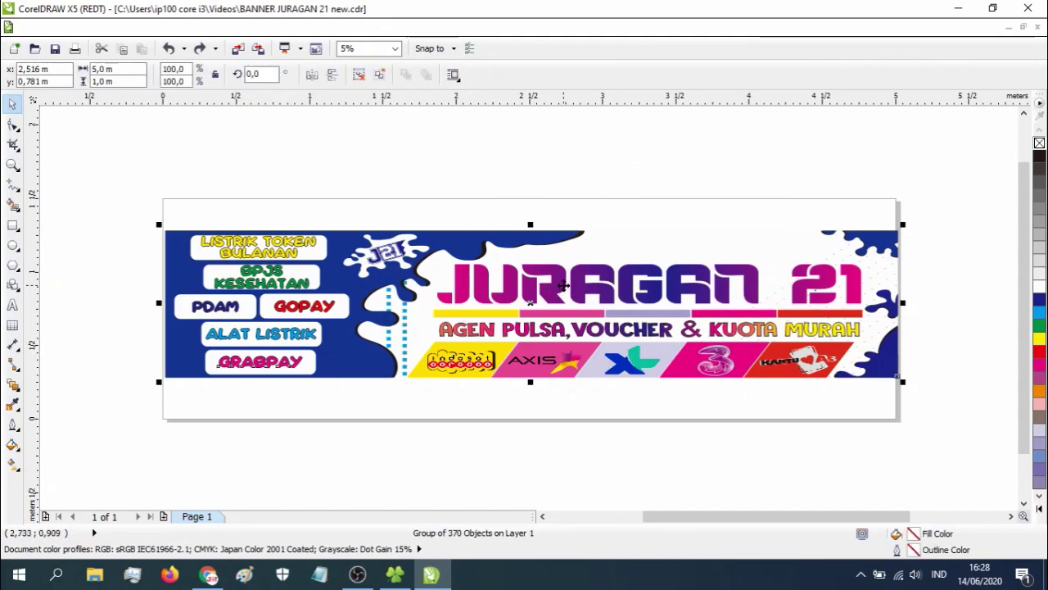
right_click(563, 285)
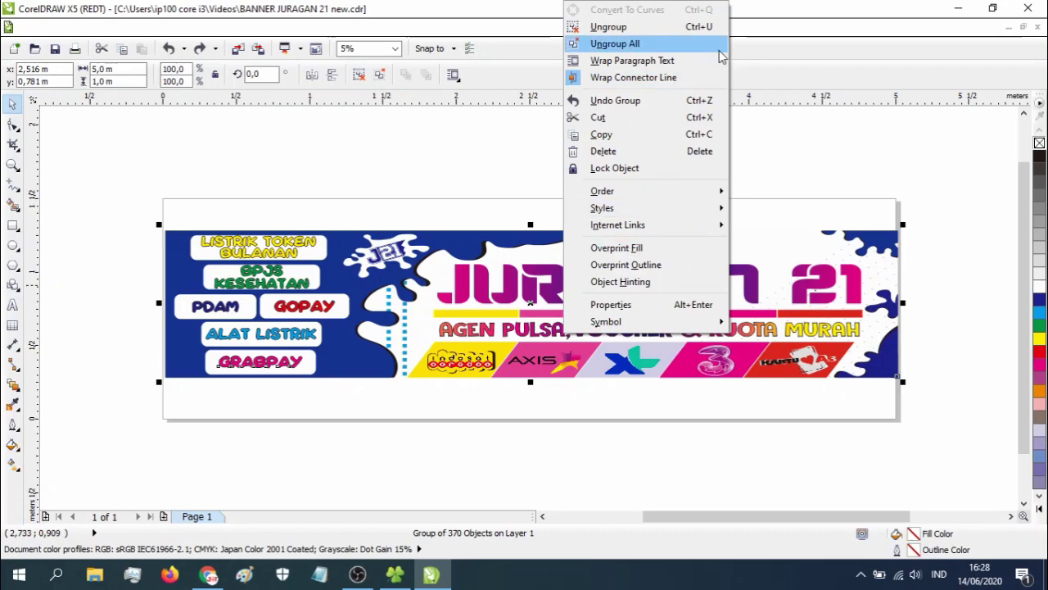
left_click(669, 43)
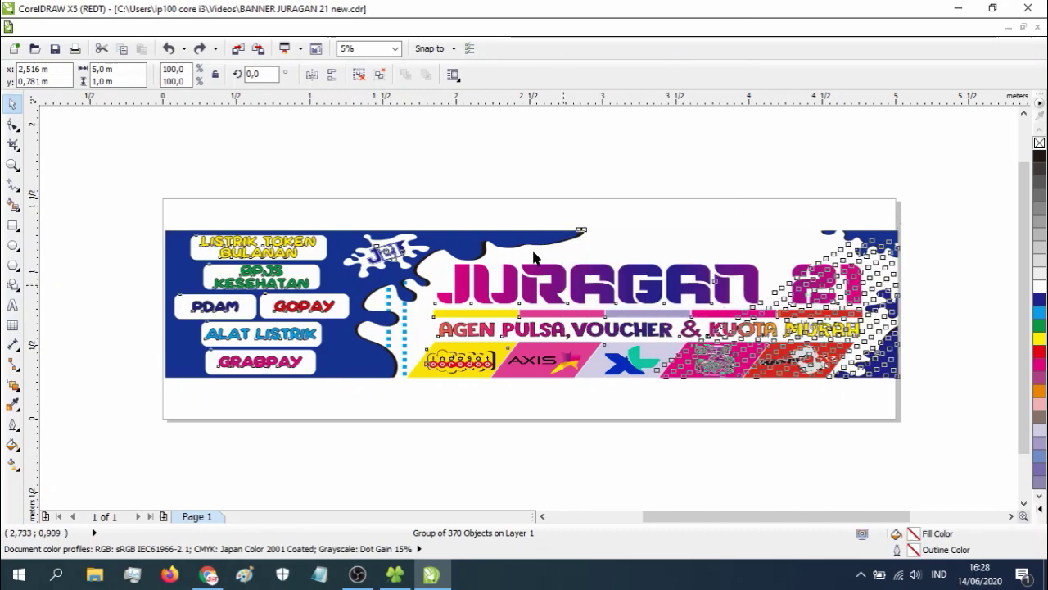
left_click(661, 210)
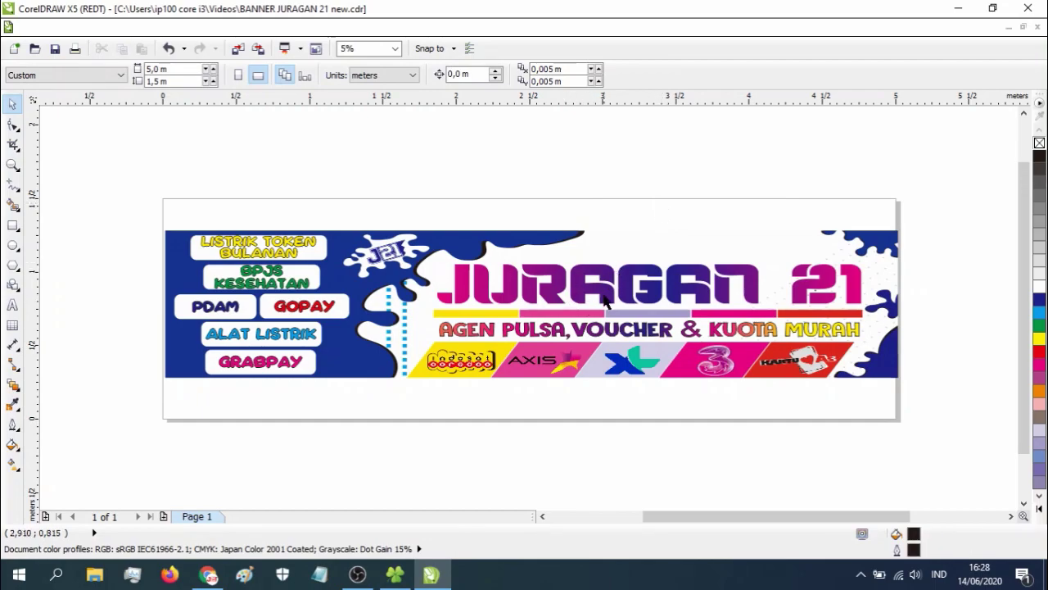
Replace the JURAGAN 21 headline with BOSS KUOTA and narrow the text to about 2.92 m wide to fit above the colour bar
left_click(575, 287)
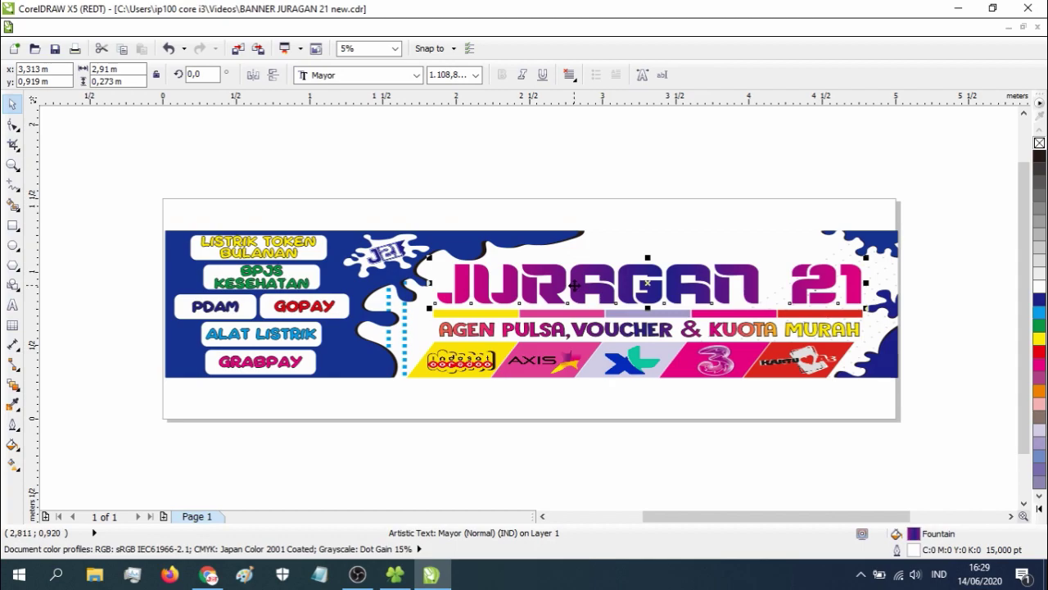
double_click(573, 284)
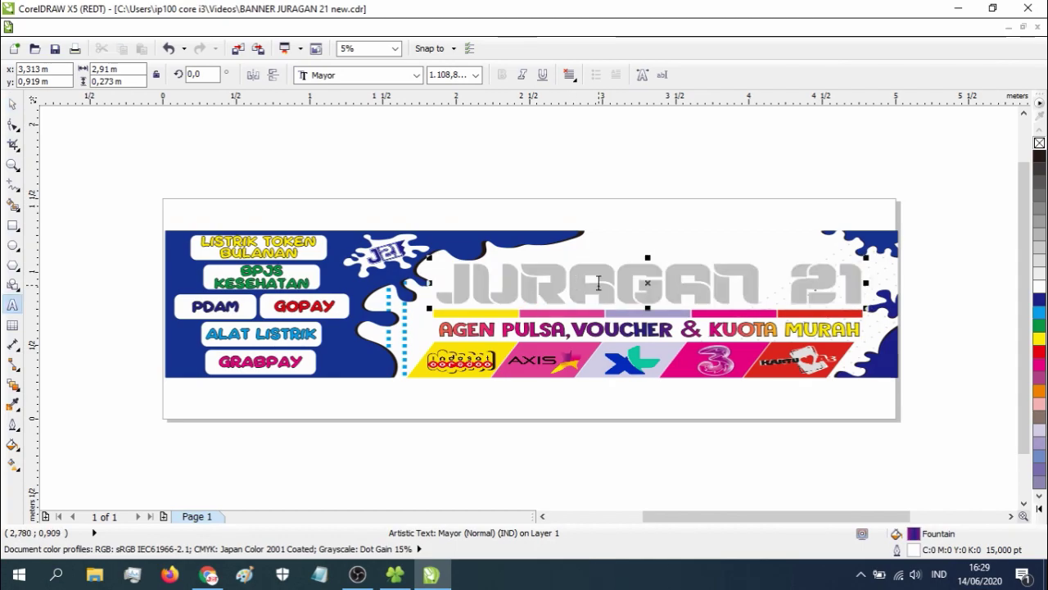
key("ctrl+a")
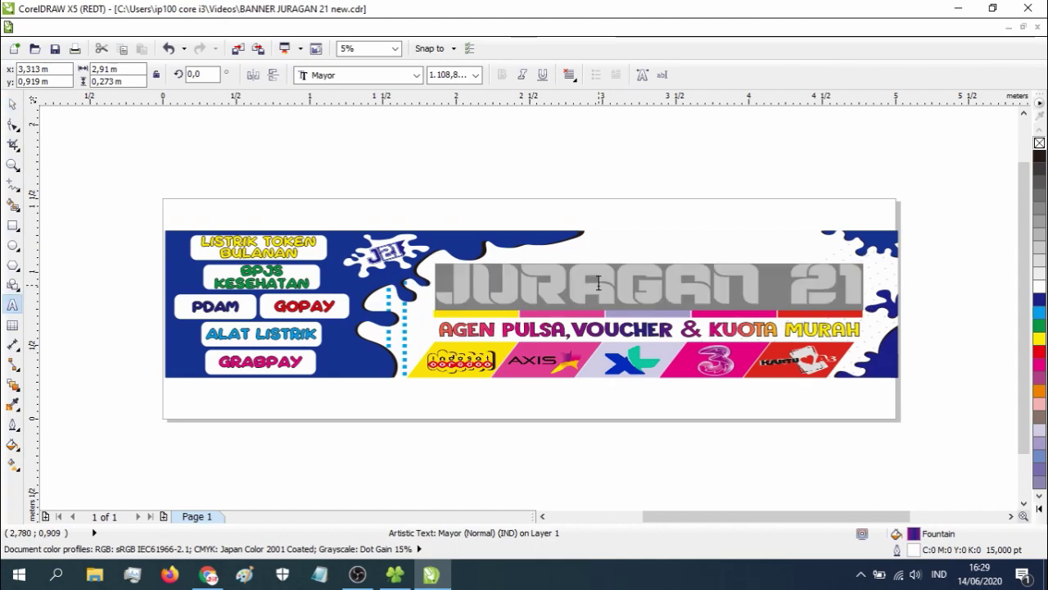
type("BOSS")
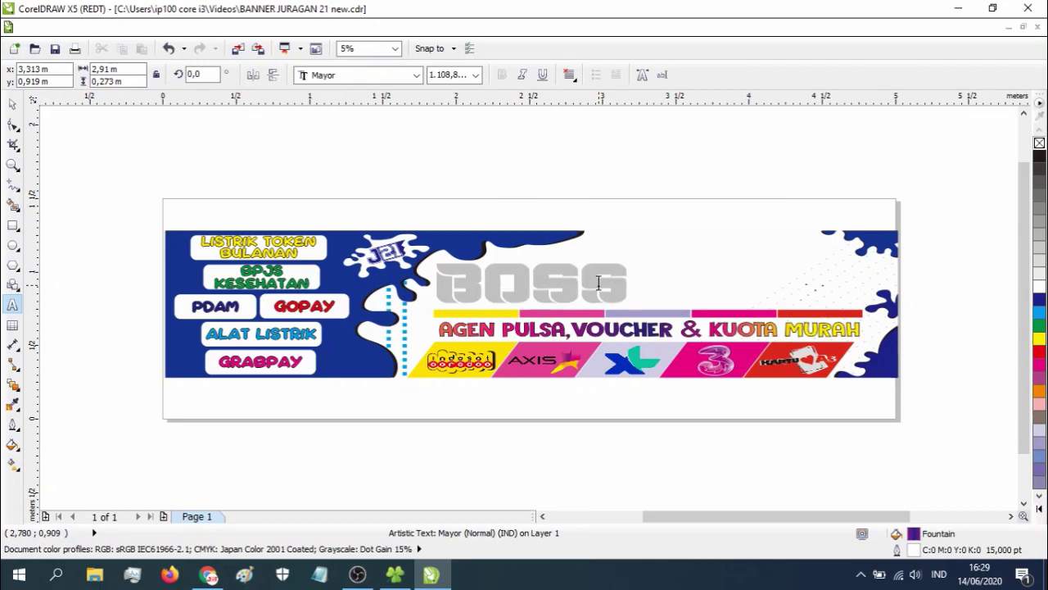
type(" KUOTA")
key("ctrl+space")
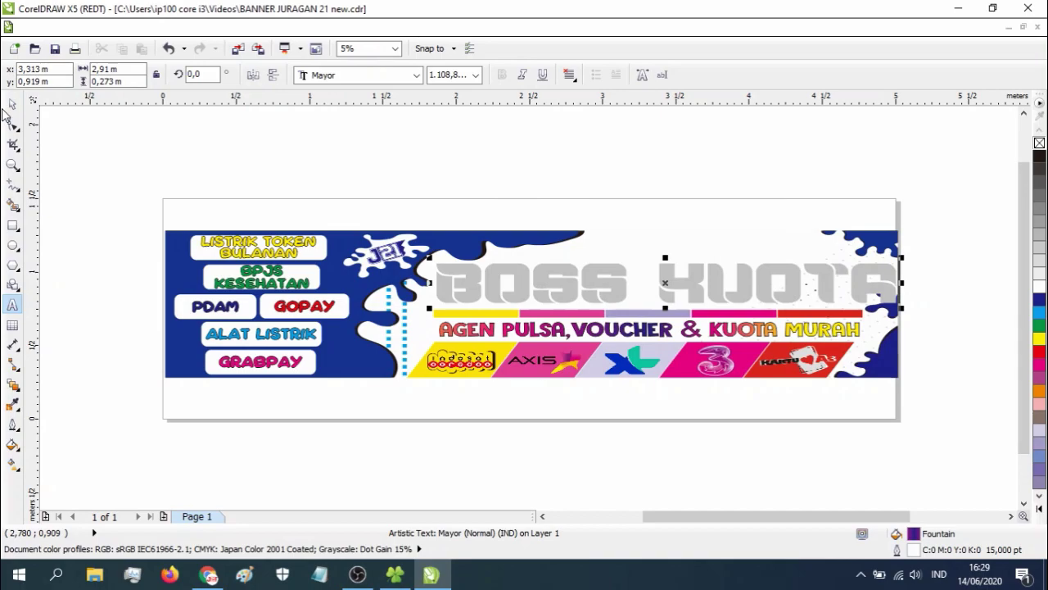
left_click(12, 104)
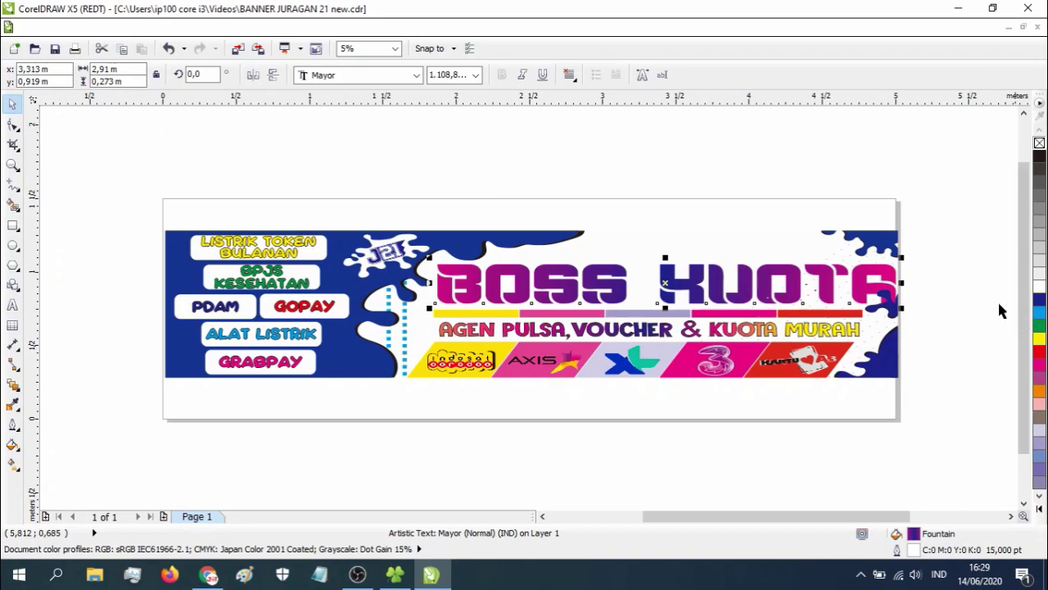
left_click_drag(901, 281, 867, 283)
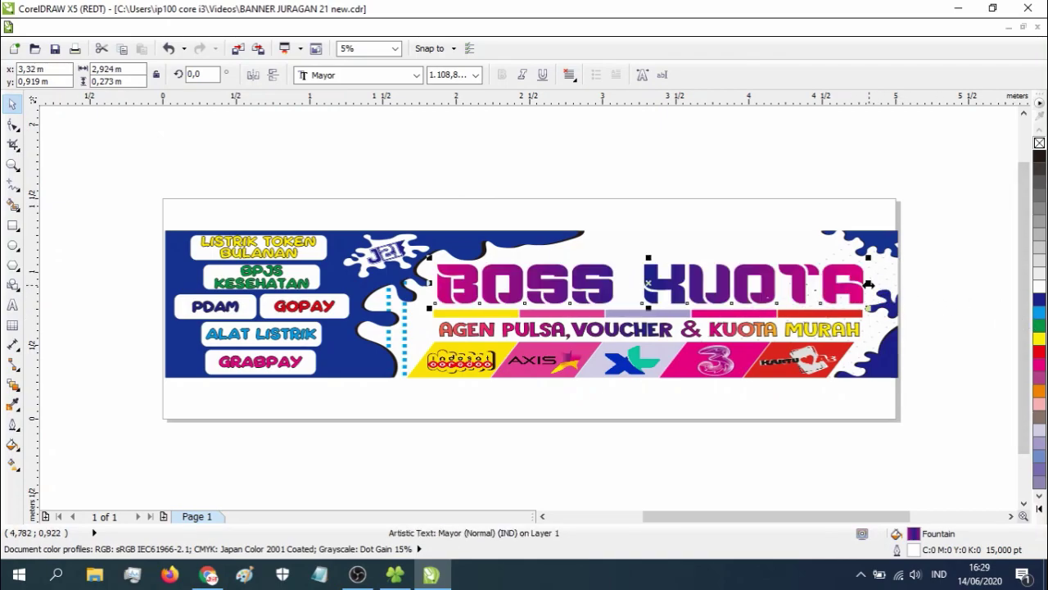
left_click(782, 166)
Try moving the BOSS KUOTA headline up and to the right over the banner's edge, and undo the move
left_click(663, 286)
left_click_drag(664, 286, 739, 230)
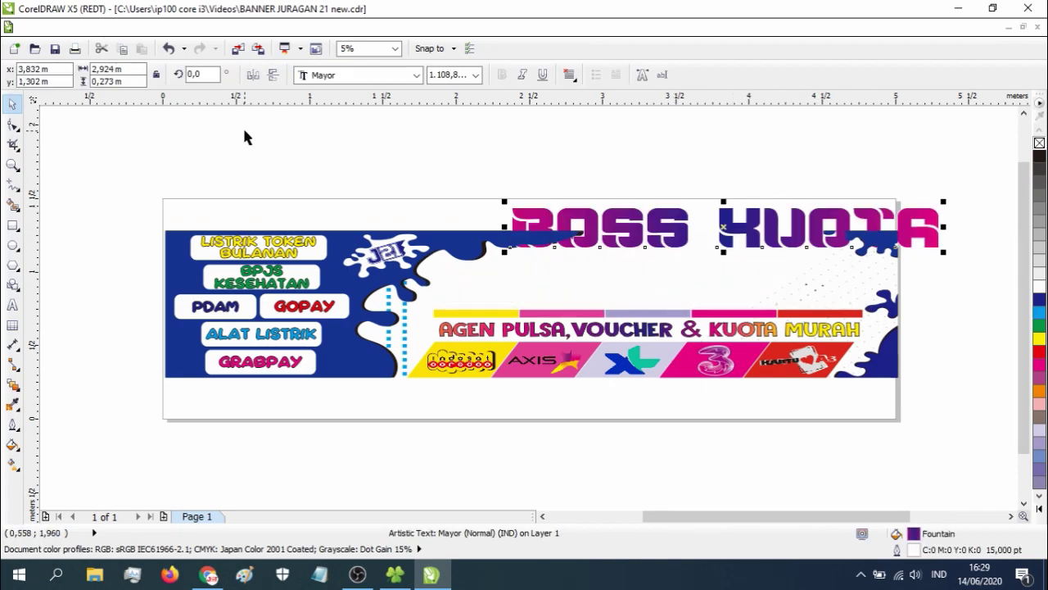
left_click(169, 48)
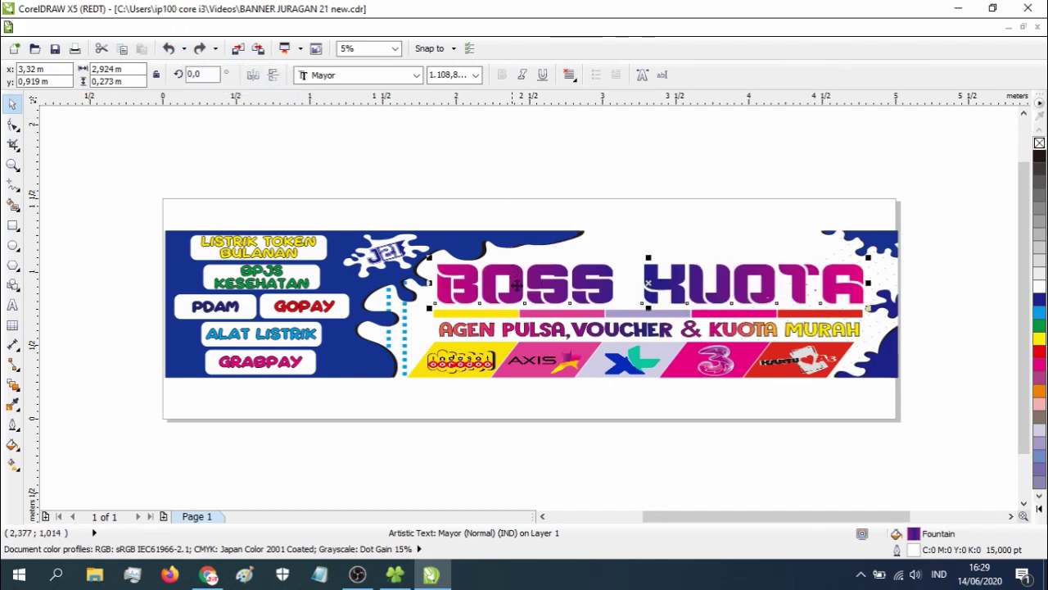
left_click(489, 339)
key("ctrl+z")
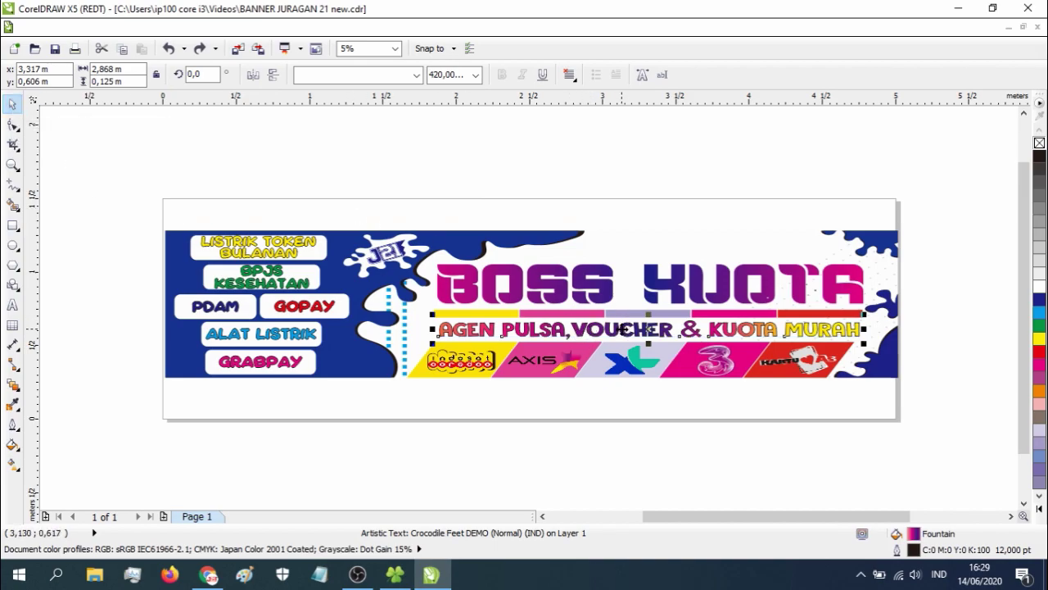
Replace the word VOUCHER in the tagline beneath the headline with WIFI, adding a space after the comma
double_click(623, 328)
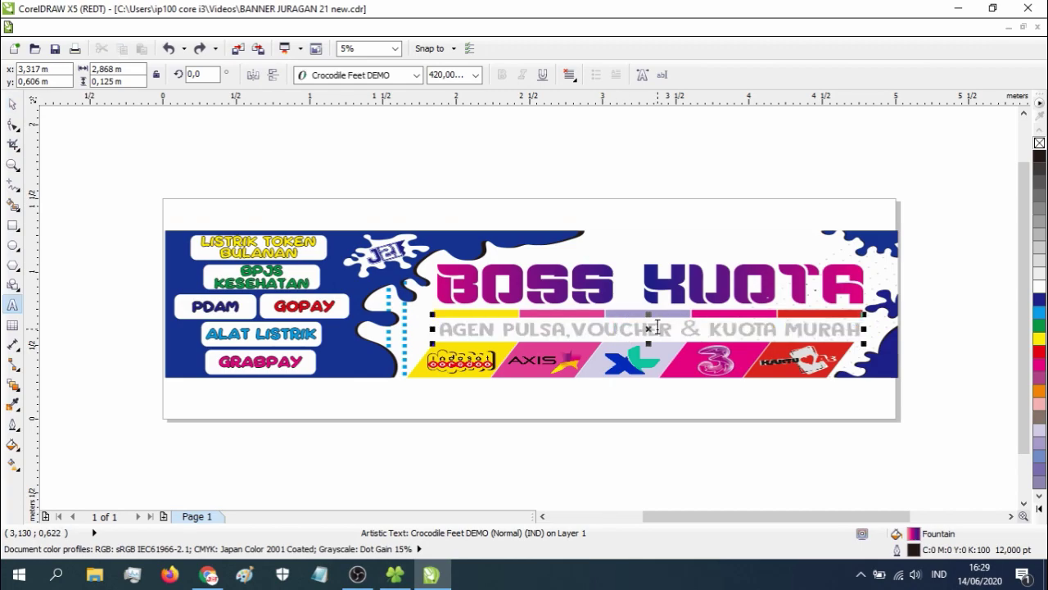
left_click_drag(668, 327, 573, 328)
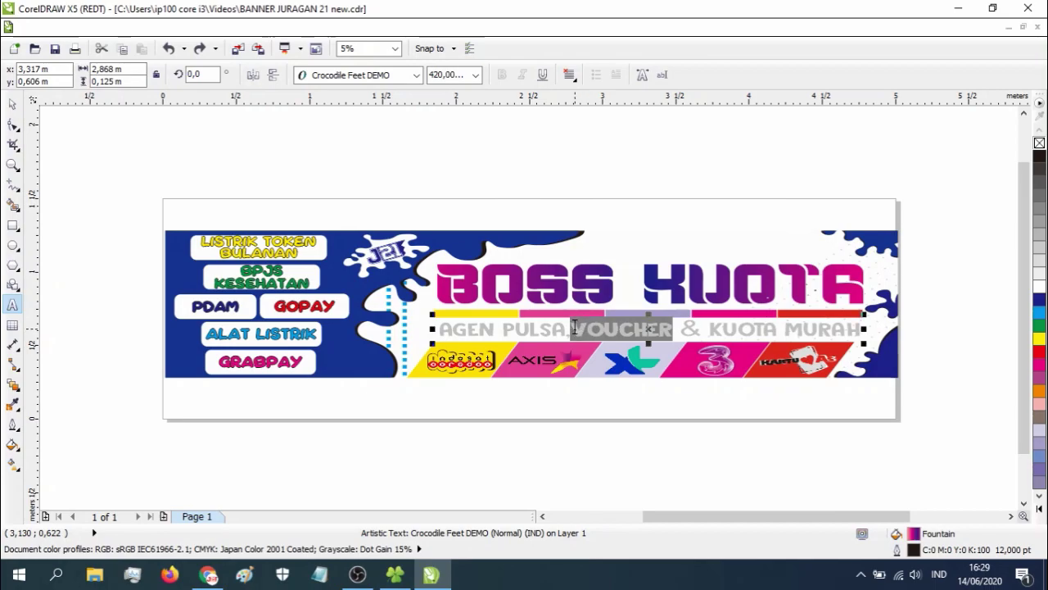
type("ui")
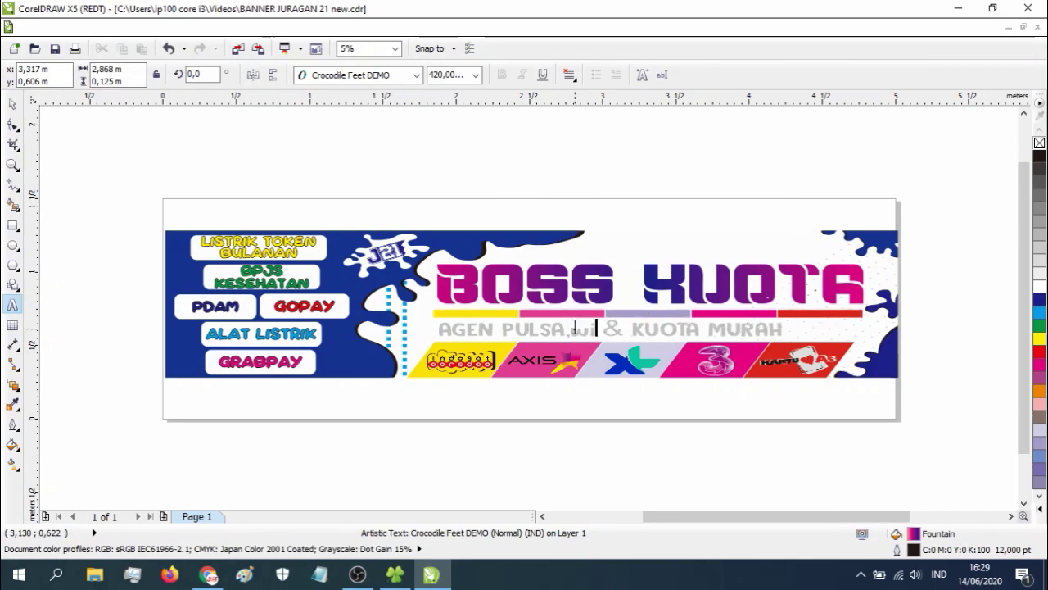
key("BackSpace")
key("BackSpace")
type("WIFI")
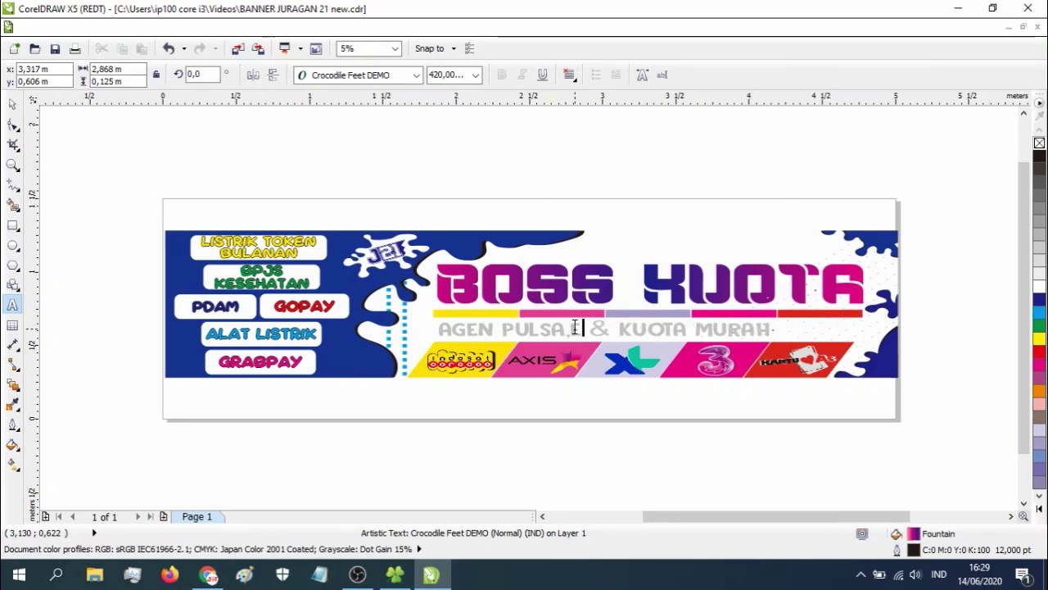
key("BackSpace")
key("BackSpace")
key("BackSpace")
key("BackSpace")
type("WIFI")
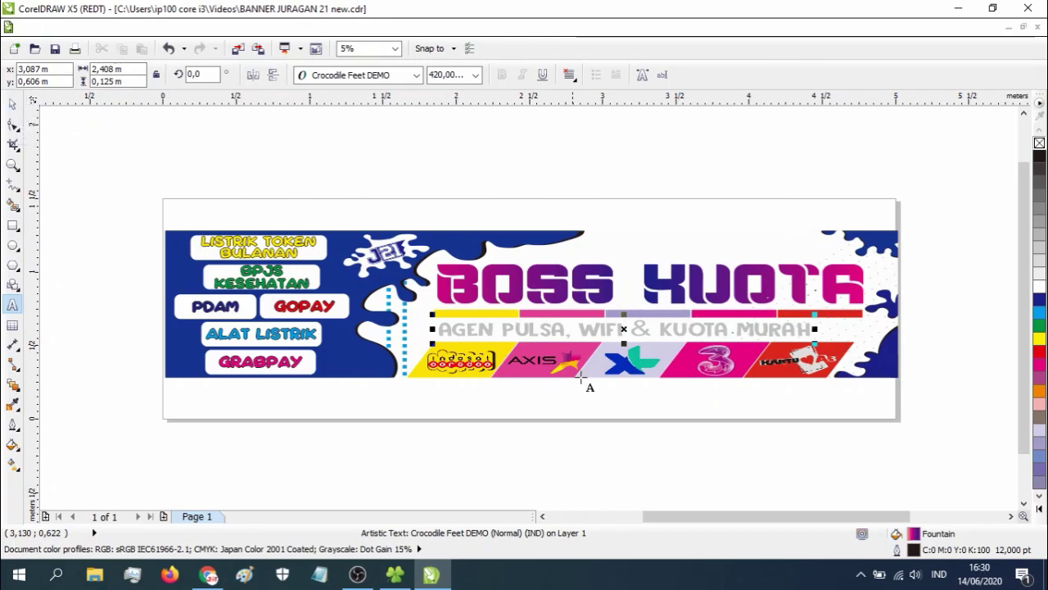
Insert the word VOUCHER before WIFI in the tagline and finish the text editing
left_click(584, 318)
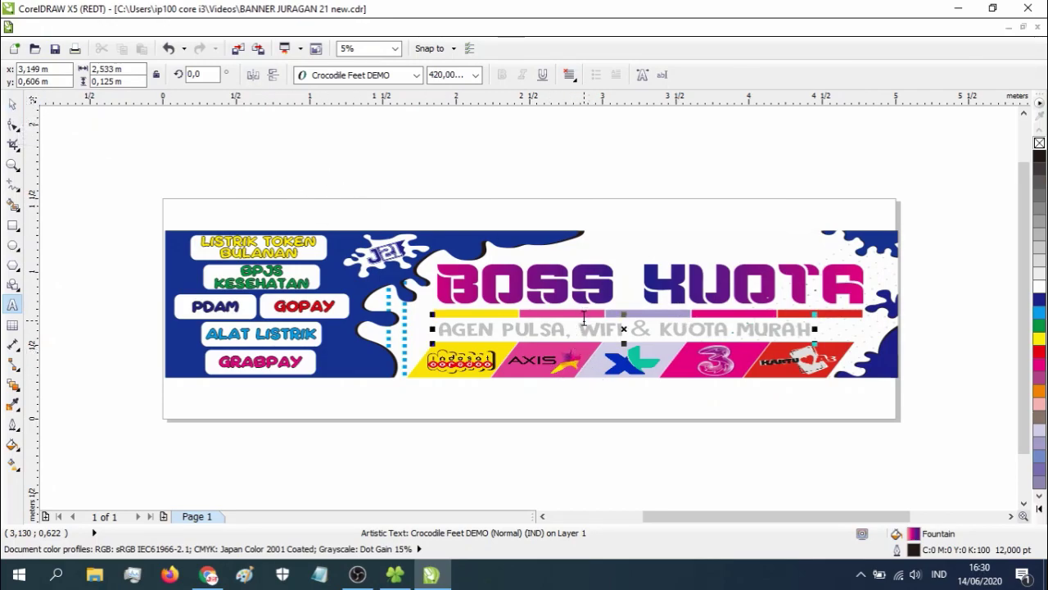
type("VOUCHE")
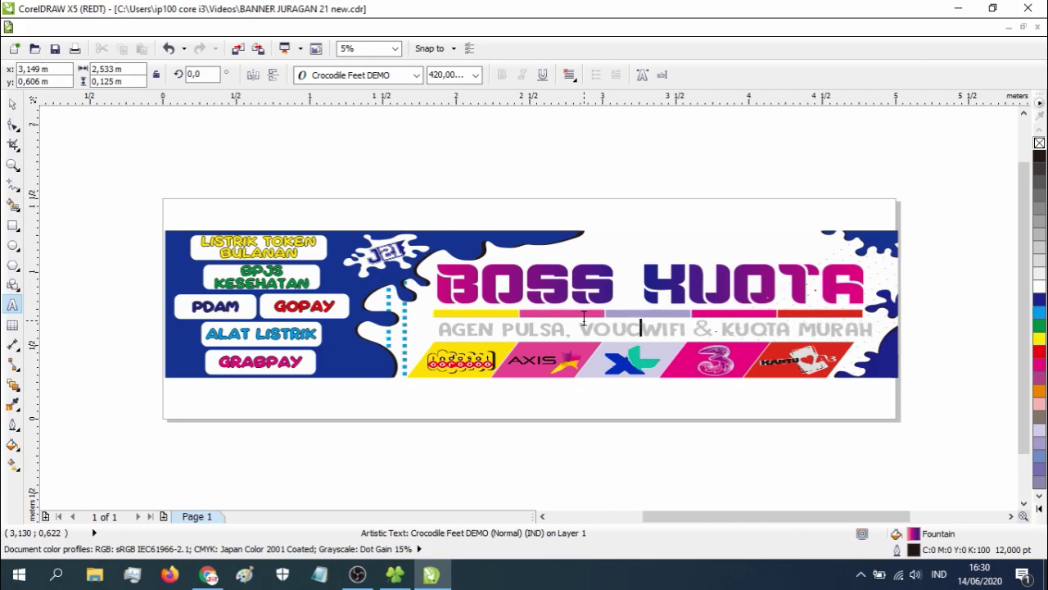
type("R")
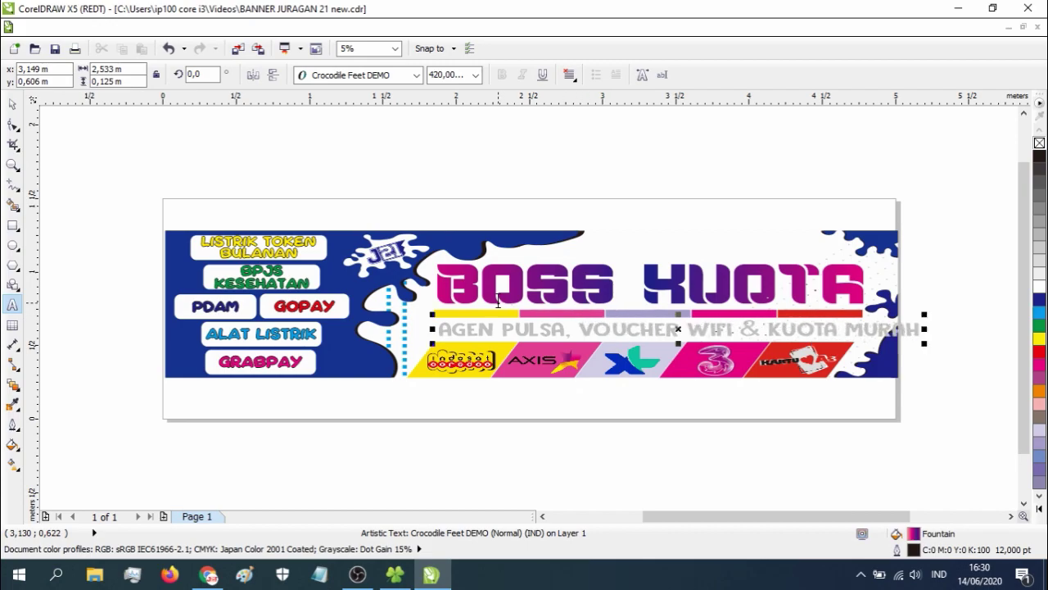
left_click(12, 104)
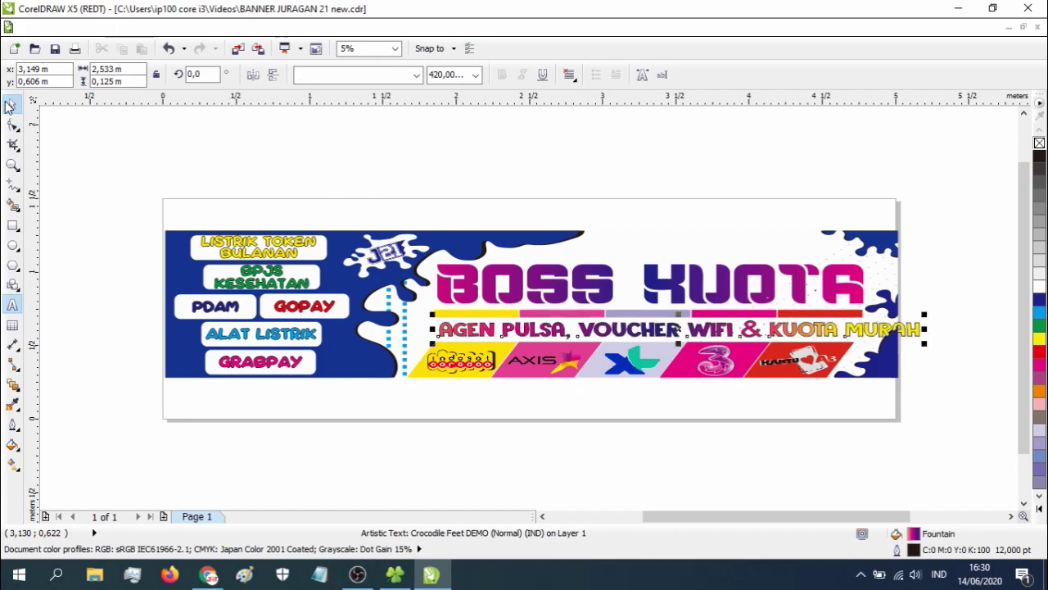
left_click(252, 140)
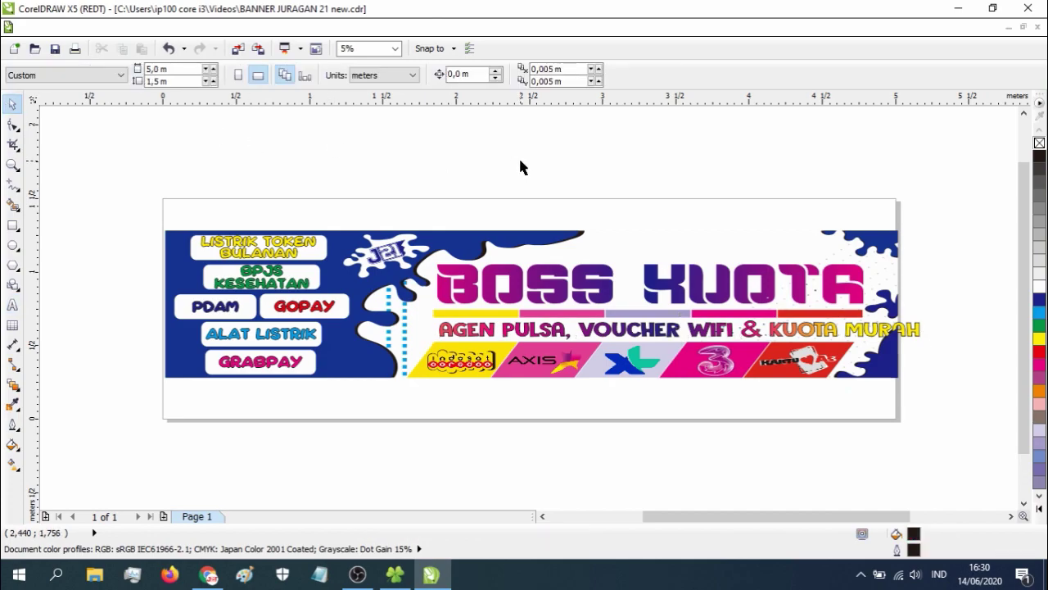
Narrow the tagline to about 2.9 m wide and shift it slightly left beneath the colour bar
left_click(860, 332)
left_click_drag(926, 329, 865, 350)
left_click(991, 323)
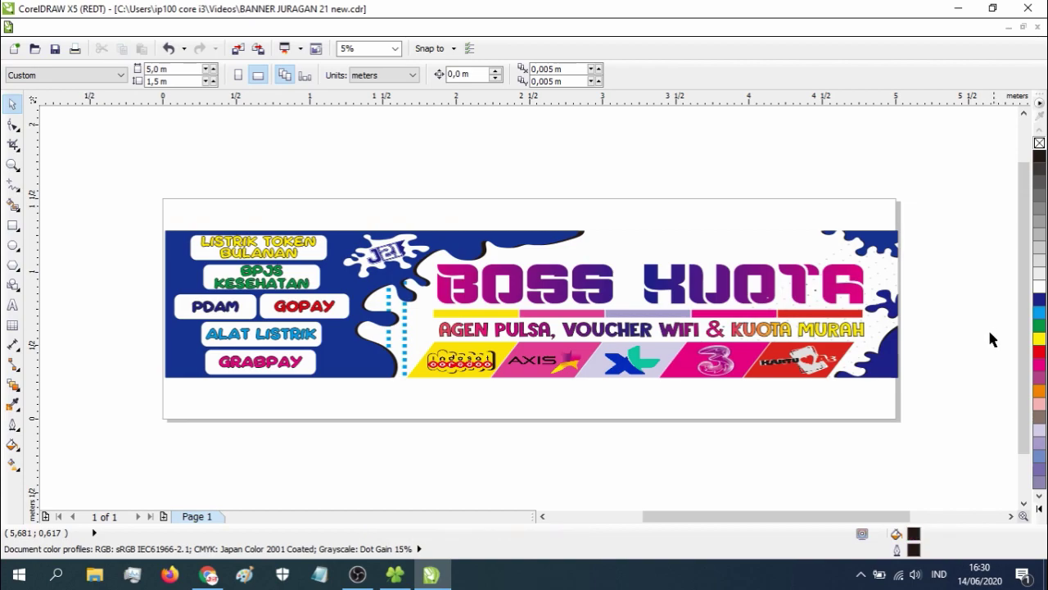
left_click(781, 332)
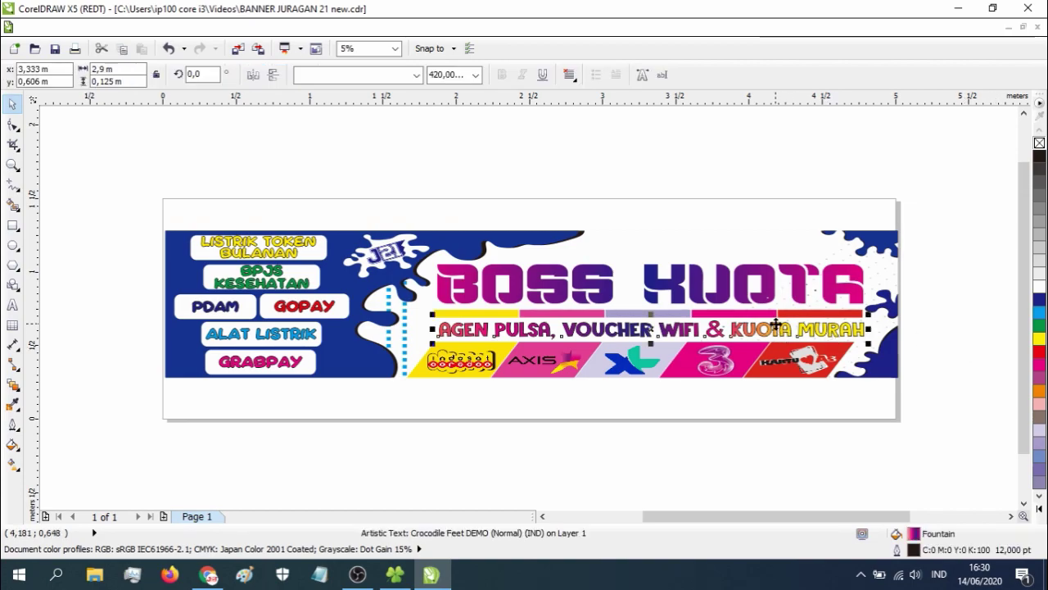
left_click_drag(773, 328, 764, 331)
left_click_drag(636, 332, 638, 329)
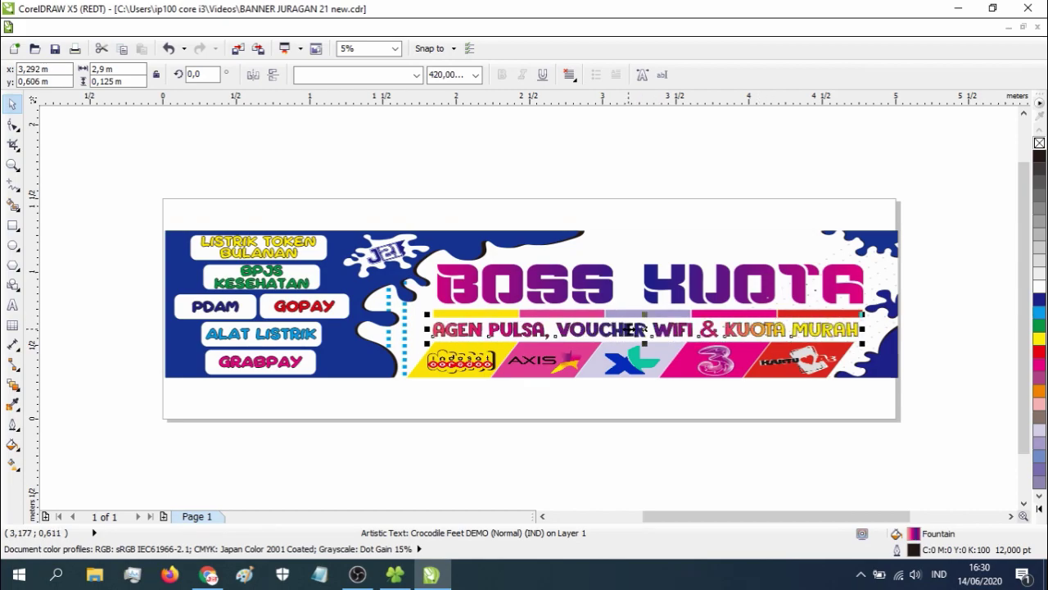
left_click(824, 510)
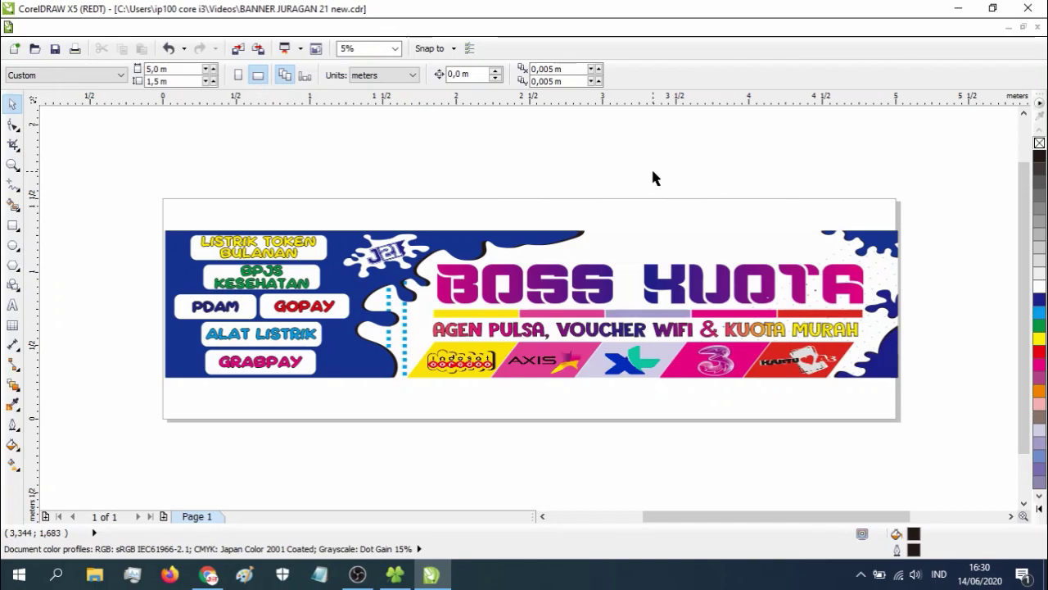
Nudge the tagline slightly right to centre it beneath the colour bar
key("z")
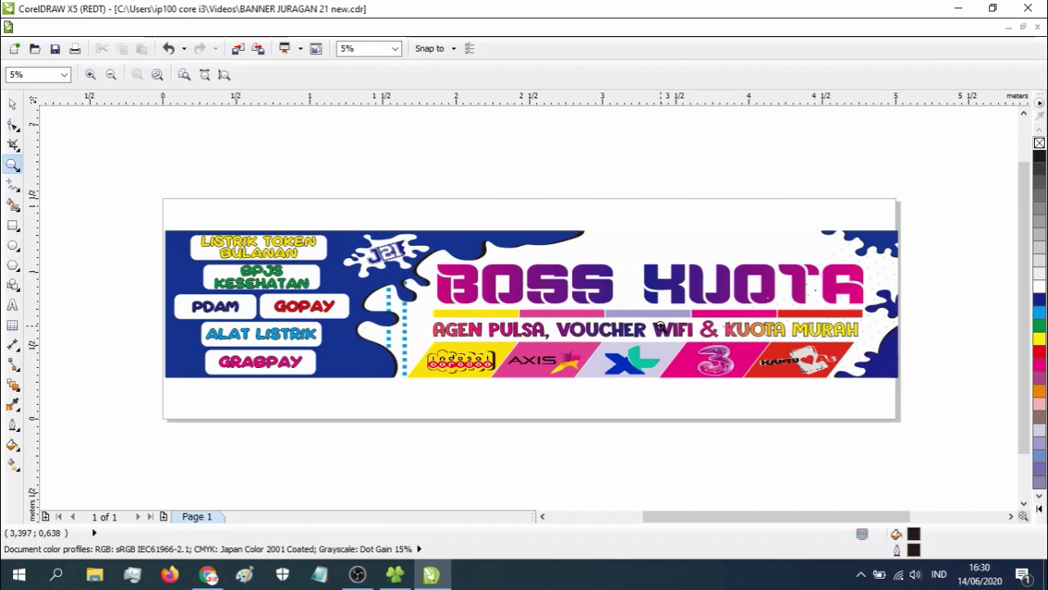
left_click(659, 328)
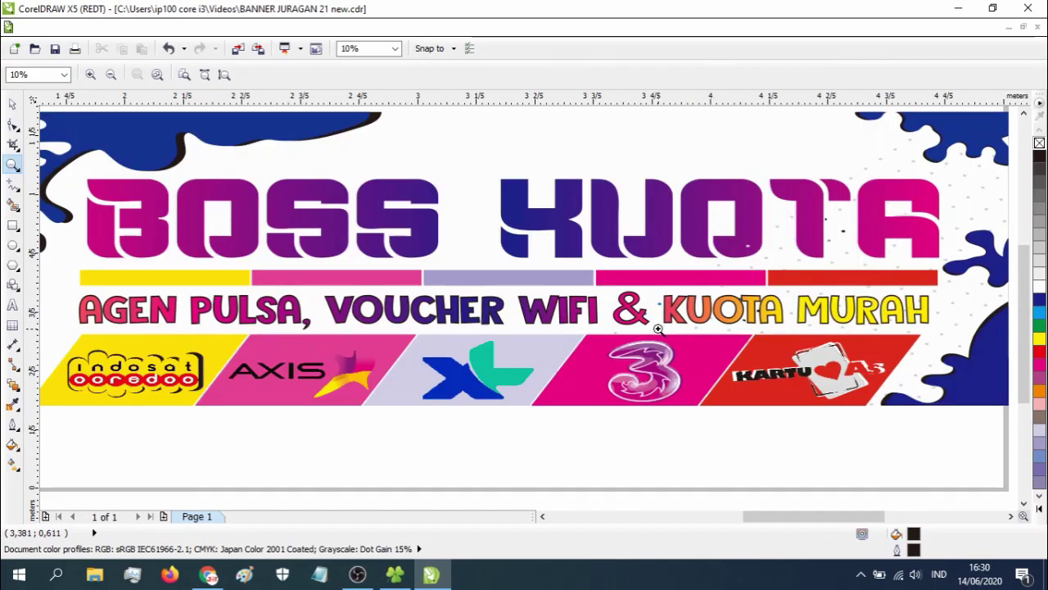
left_click(11, 107)
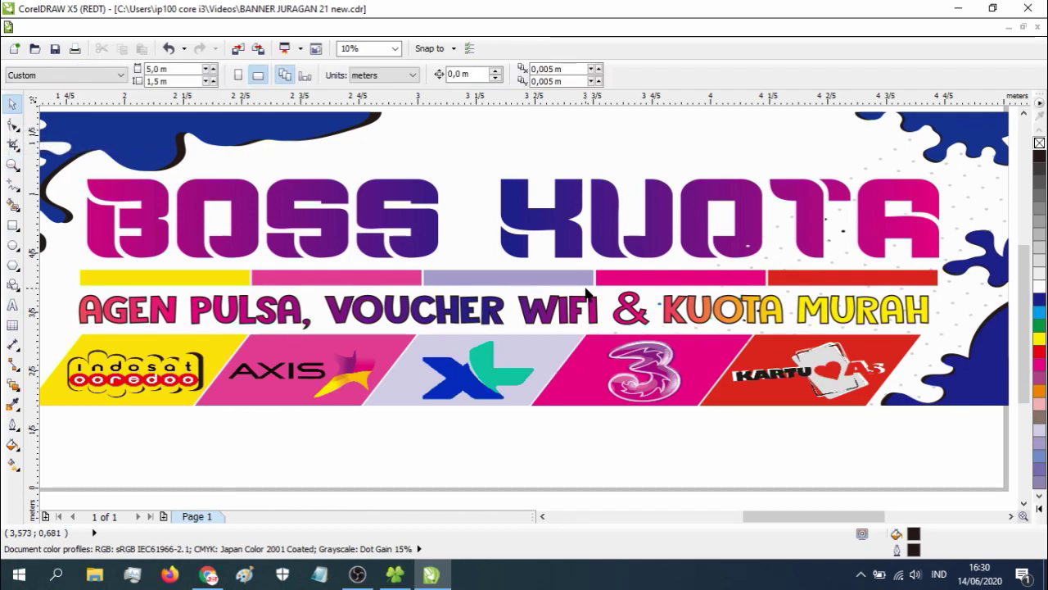
left_click(627, 307)
mouse_move(627, 307)
left_mouse_down()
mouse_move(641, 303)
mouse_move(631, 304)
left_mouse_up()
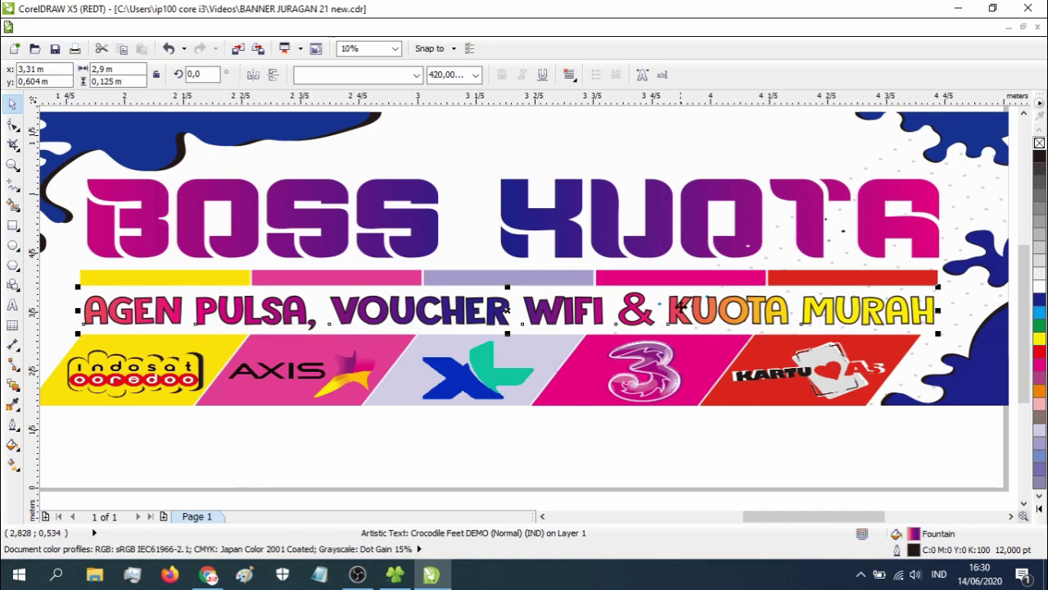
left_click(546, 438)
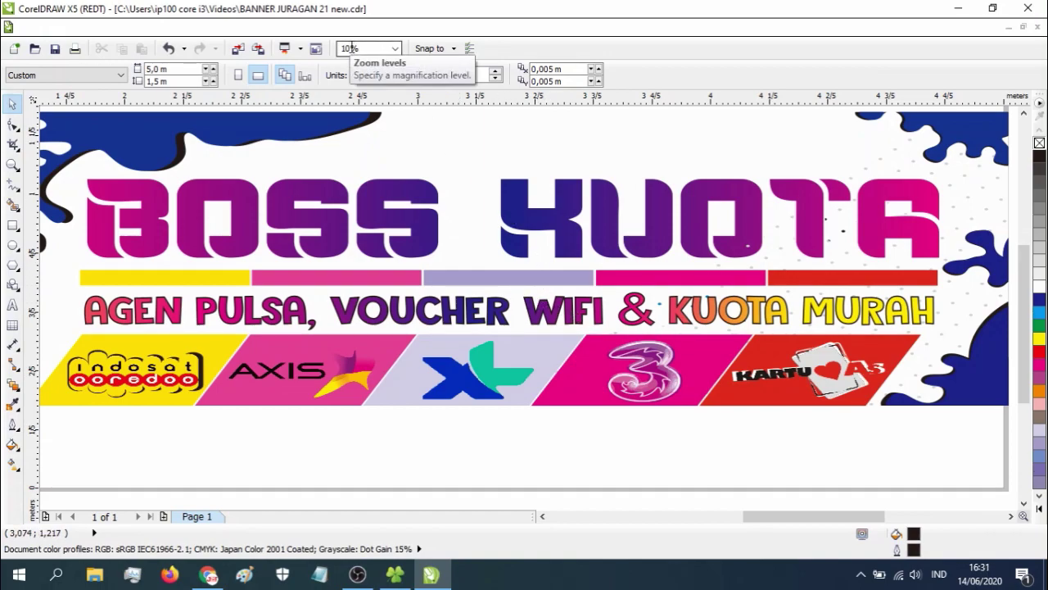
View the whole banner at 6% and examine the service labels on the blue area
left_click(377, 47)
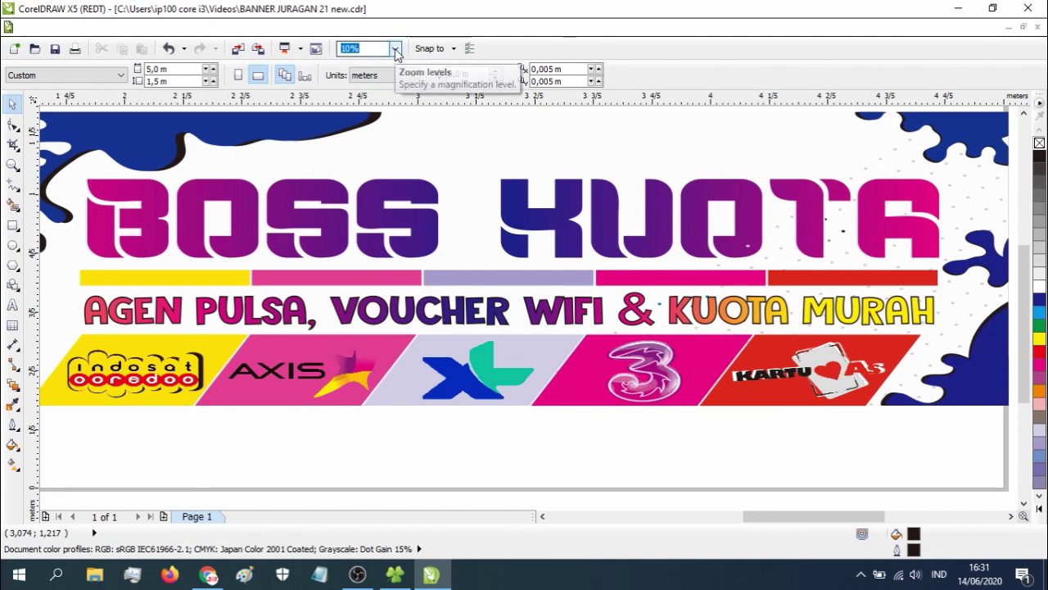
left_click(395, 49)
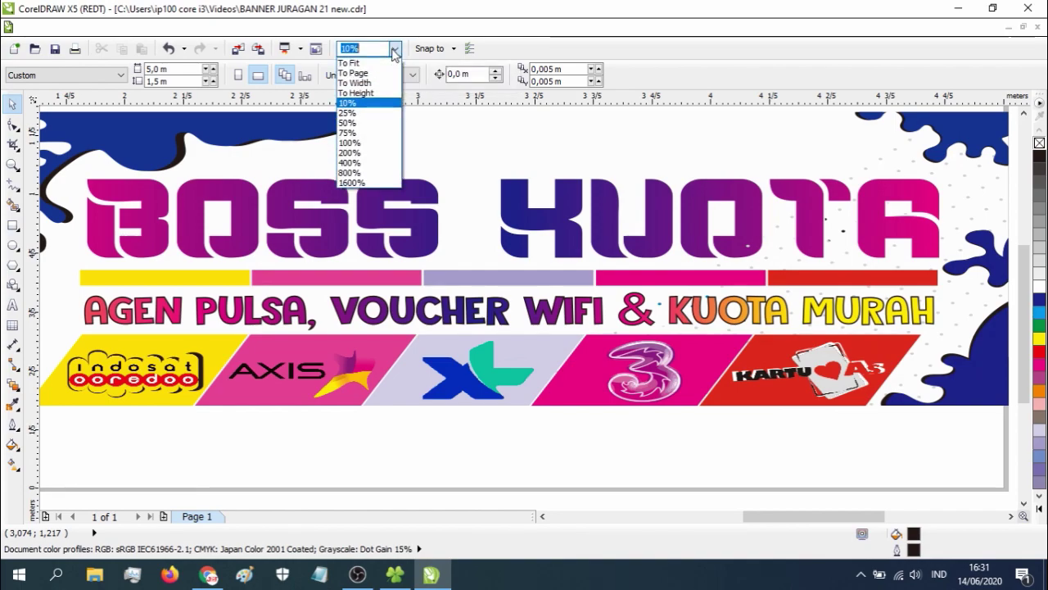
left_click(364, 62)
left_click(395, 48)
type("6")
key("Return")
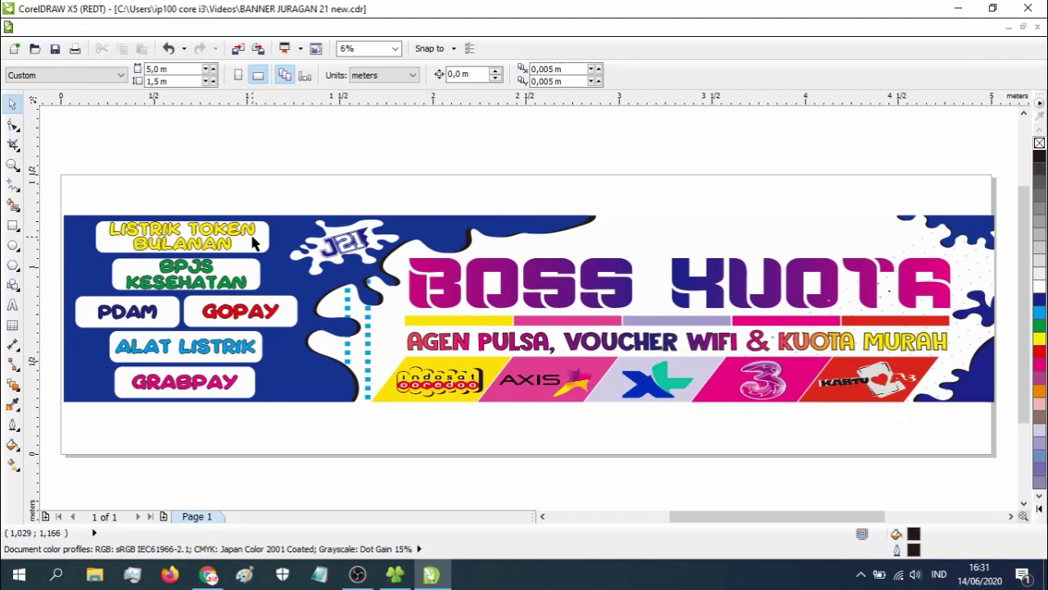
left_click(191, 268)
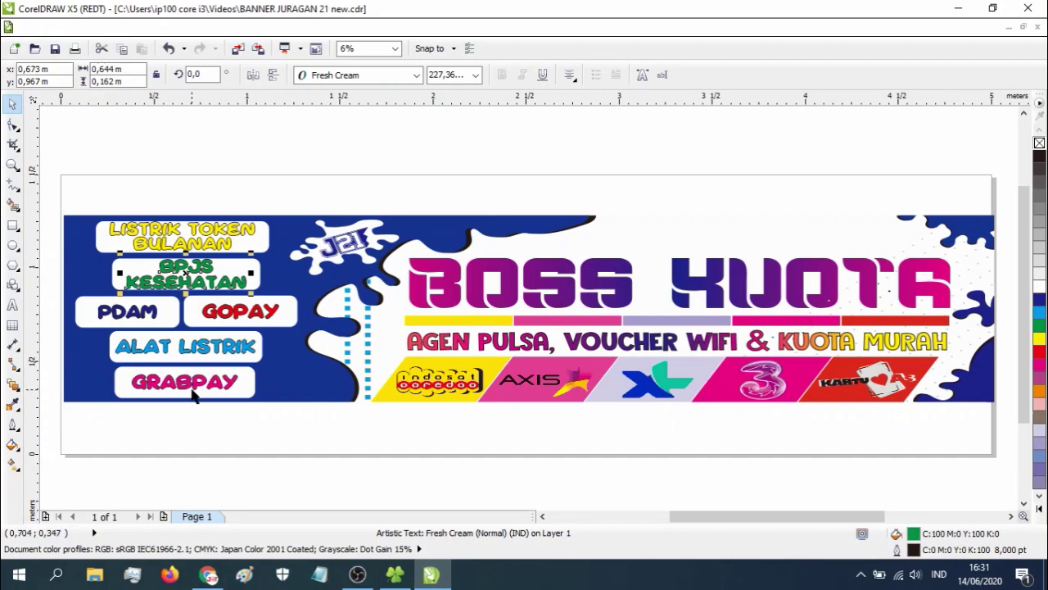
left_click(489, 123)
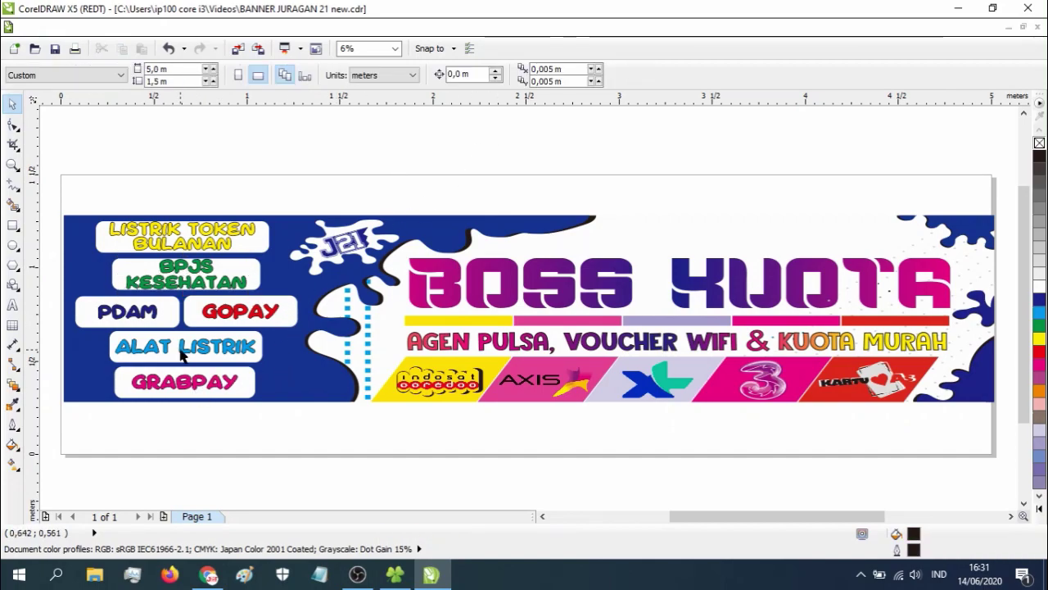
left_click(246, 233)
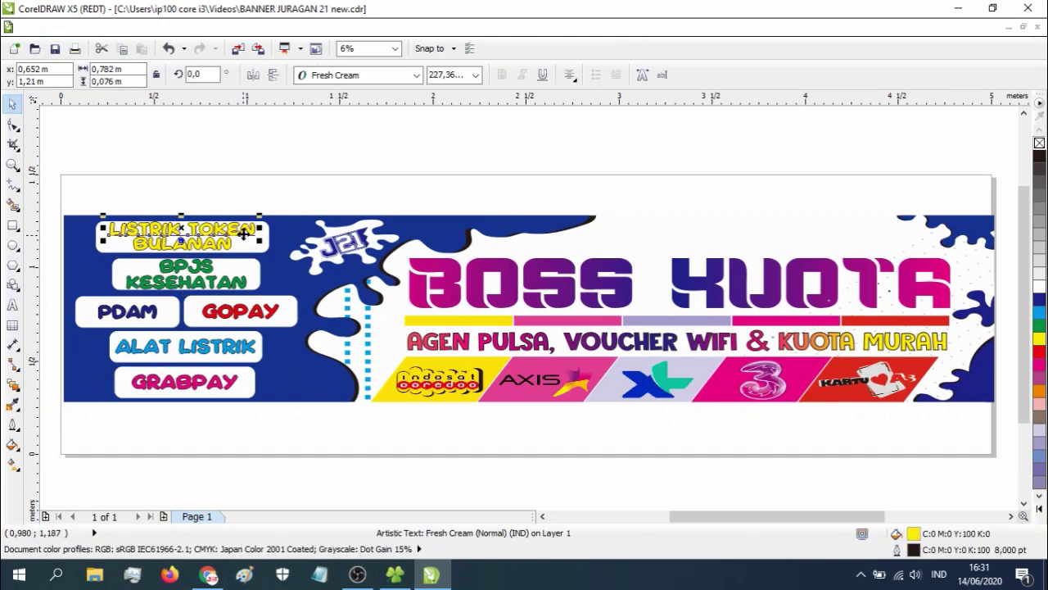
left_click(193, 322)
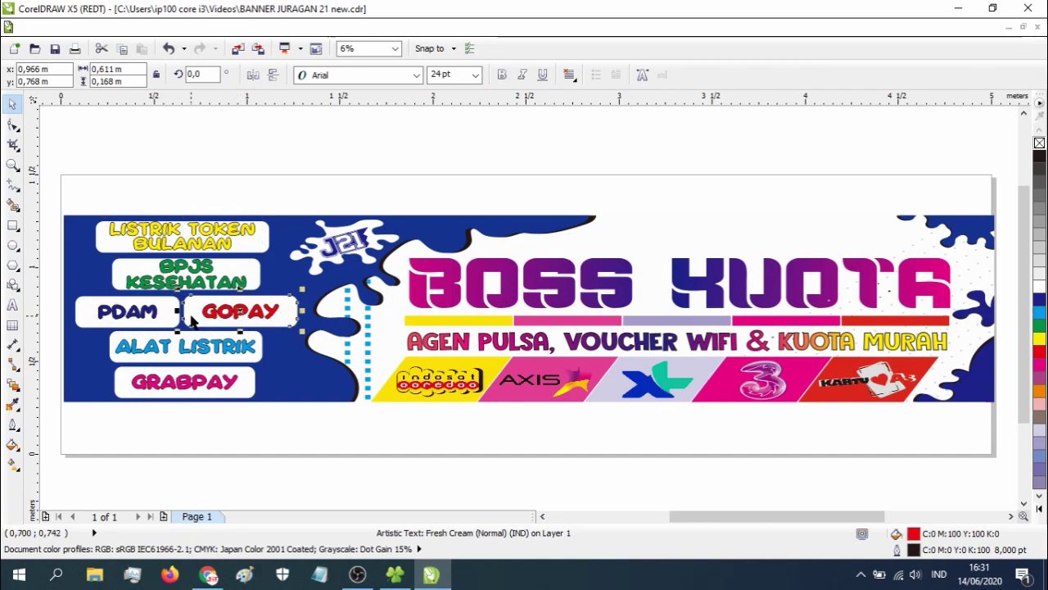
Replace the GRABPAY label's text with VOUCHER WIFI and finish the text editing
left_click(175, 385)
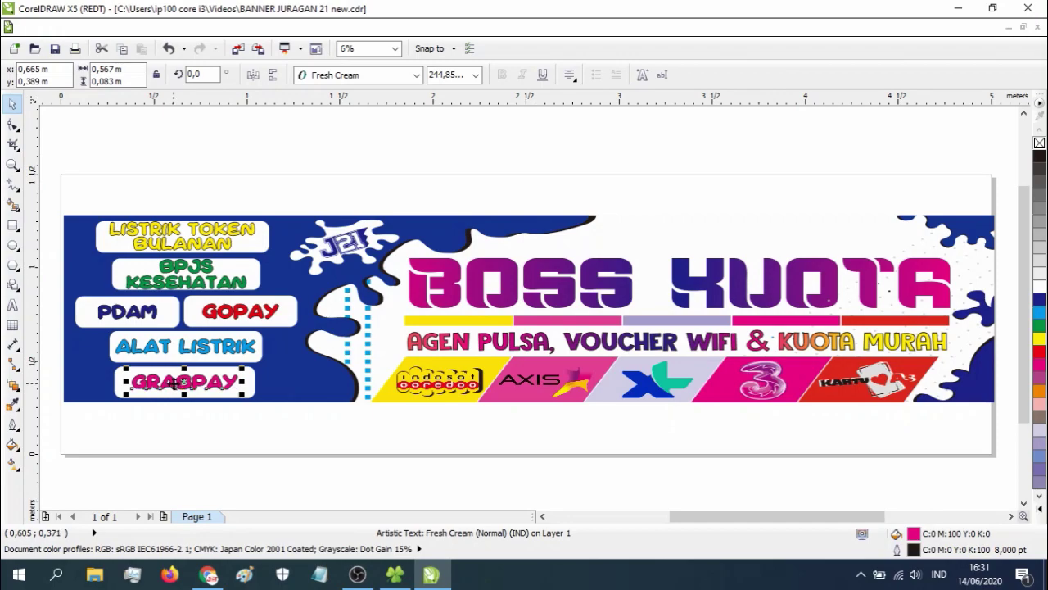
double_click(182, 382)
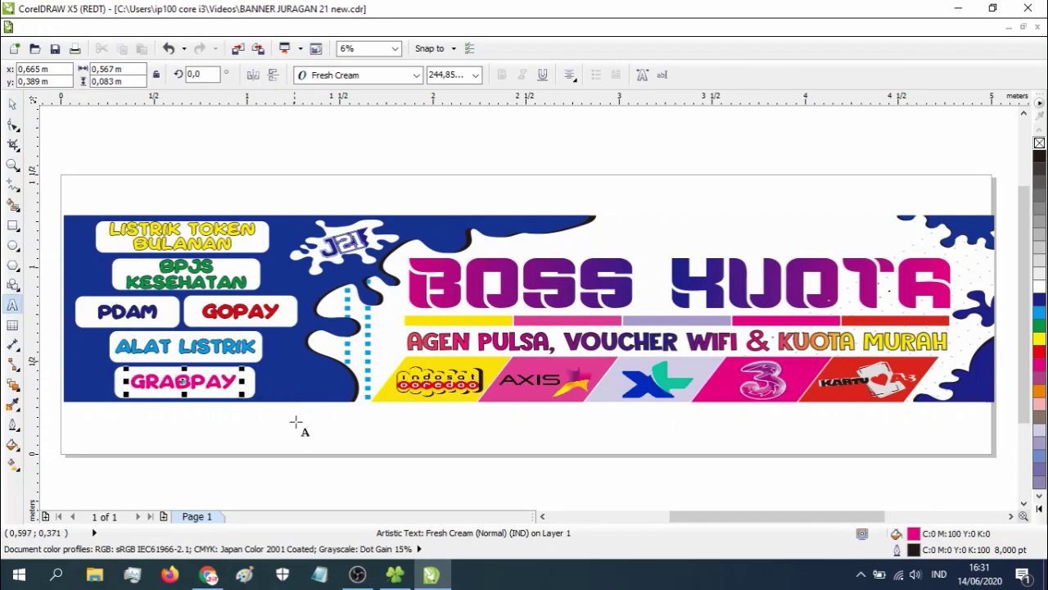
key("ctrl+a")
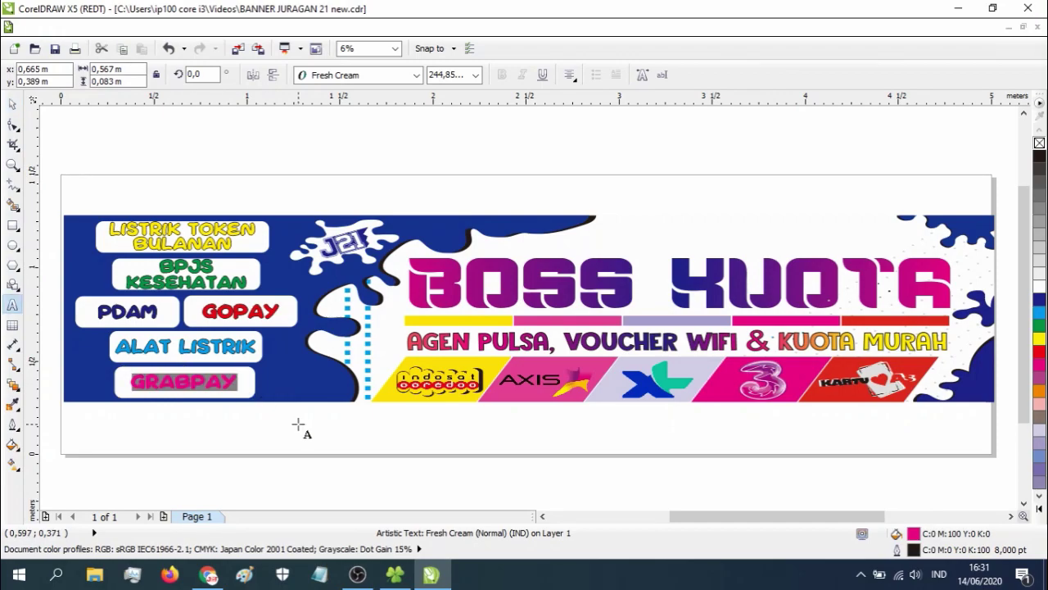
type("VI")
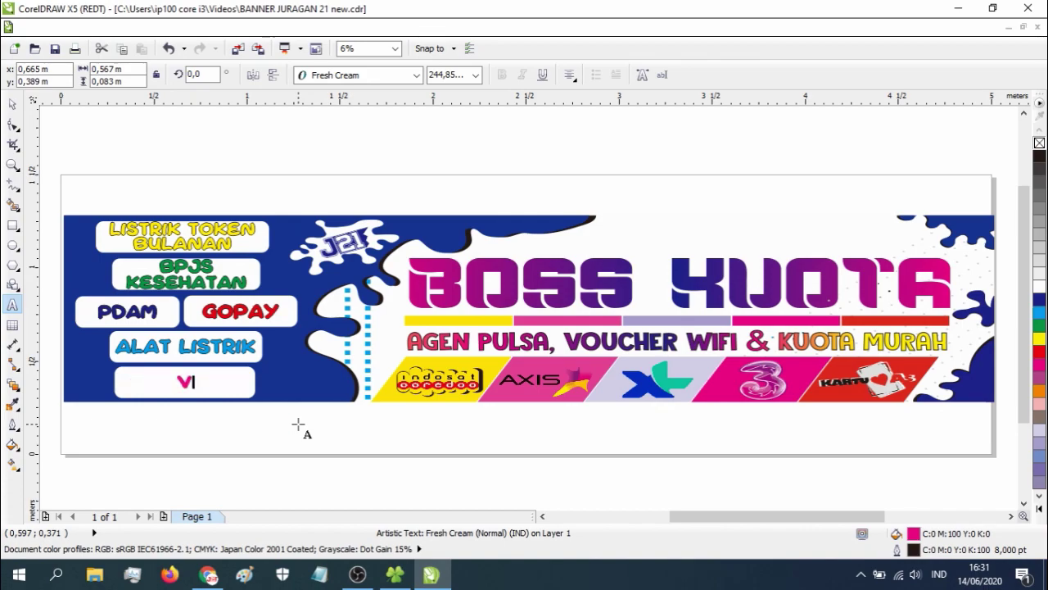
type("OUCHER")
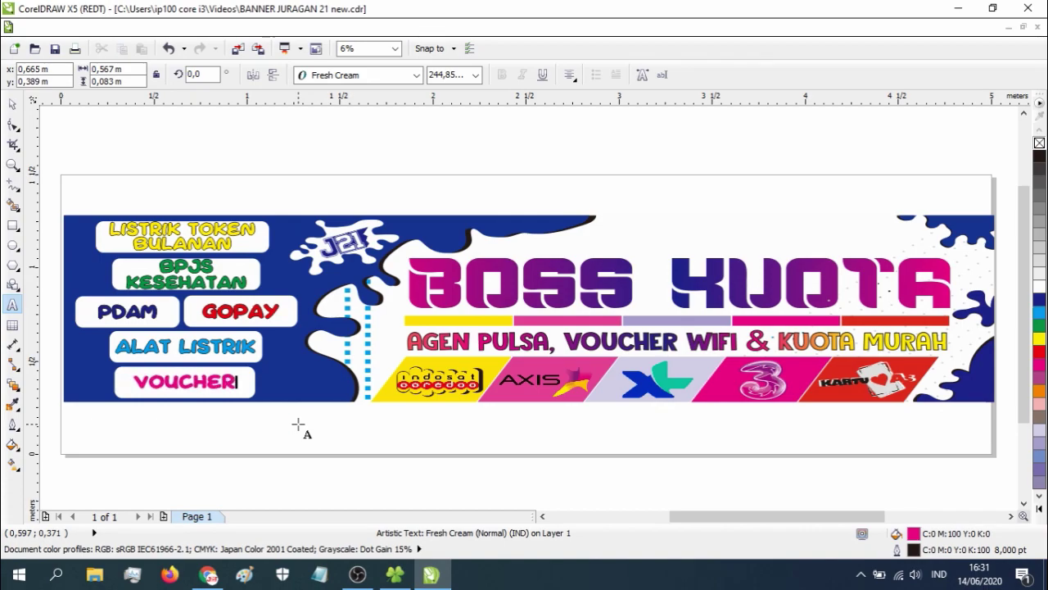
type(" WIFI")
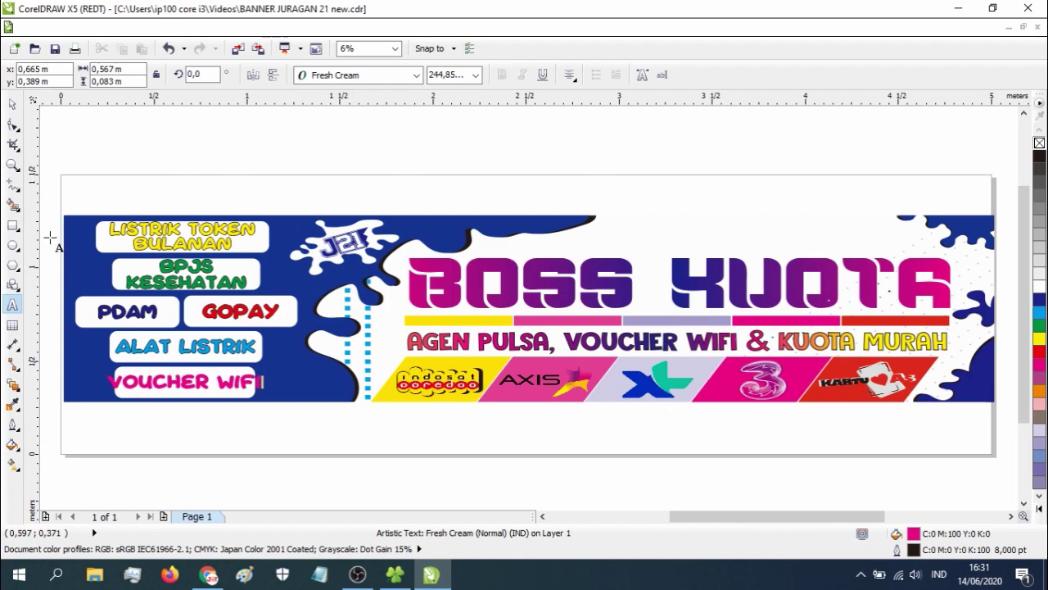
left_click(13, 102)
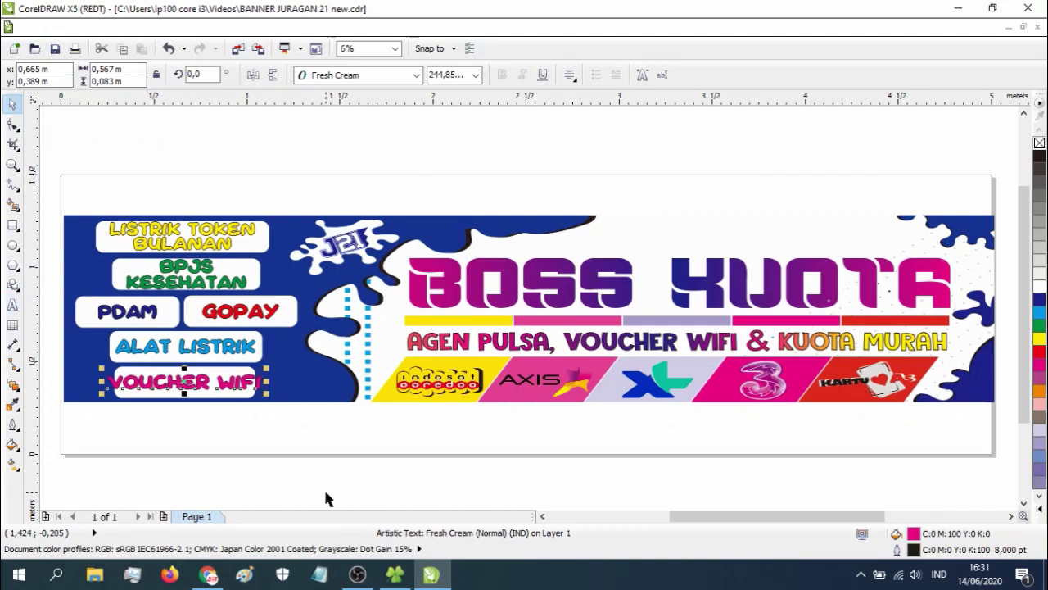
left_click(274, 468)
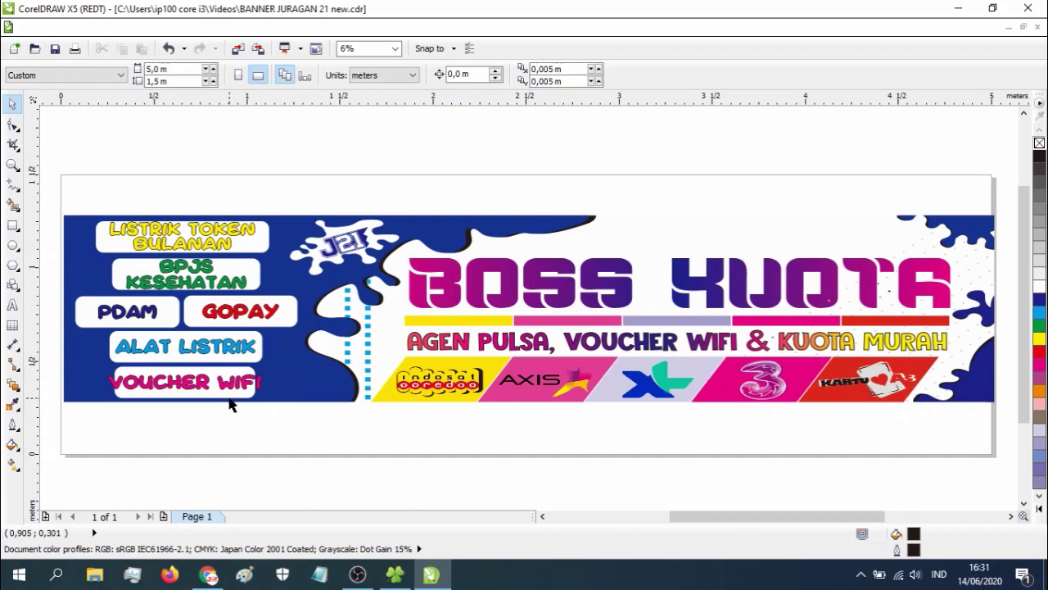
Widen the white rounded rectangle behind VOUCHER WIFI on both sides to about 0.92 m
key("z")
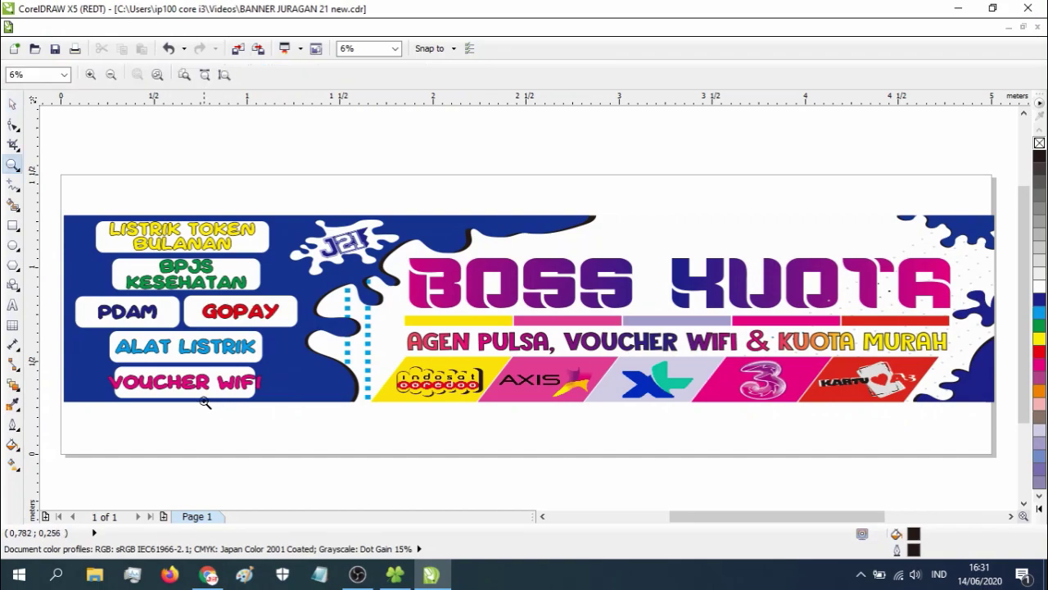
left_click(187, 397)
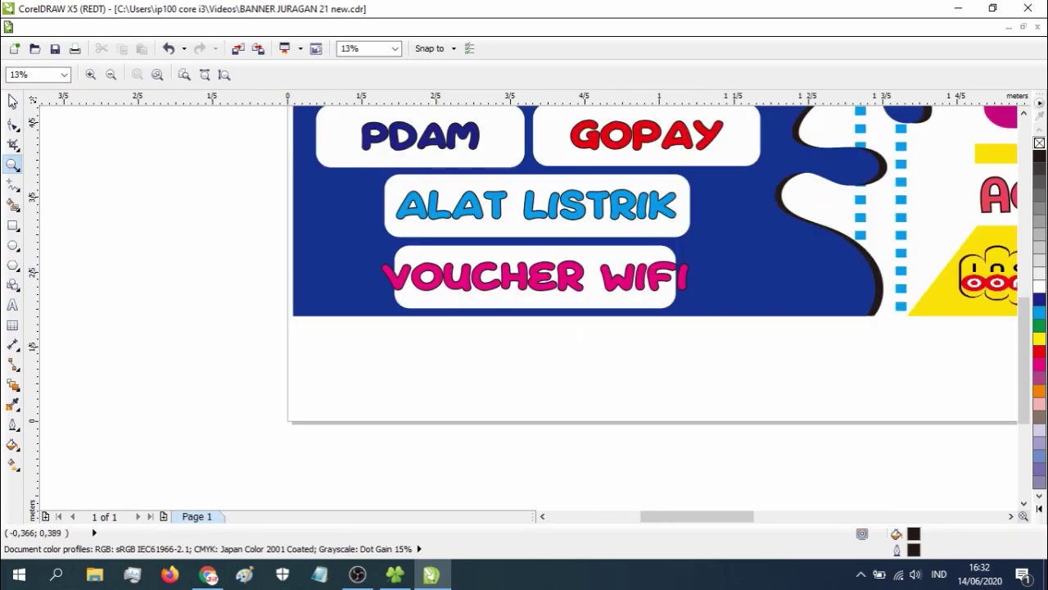
left_click(14, 100)
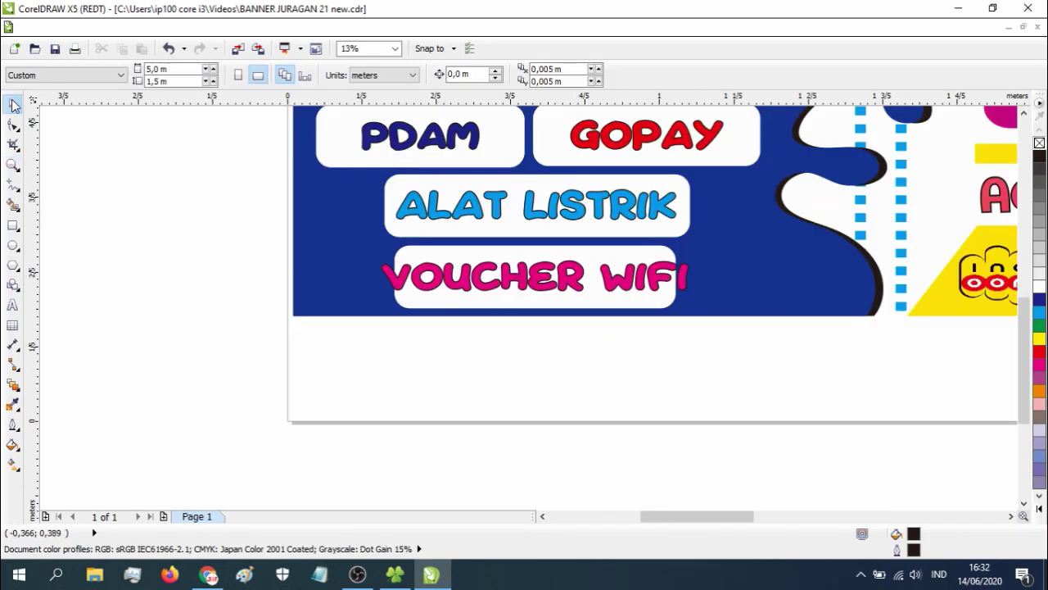
left_click(453, 308)
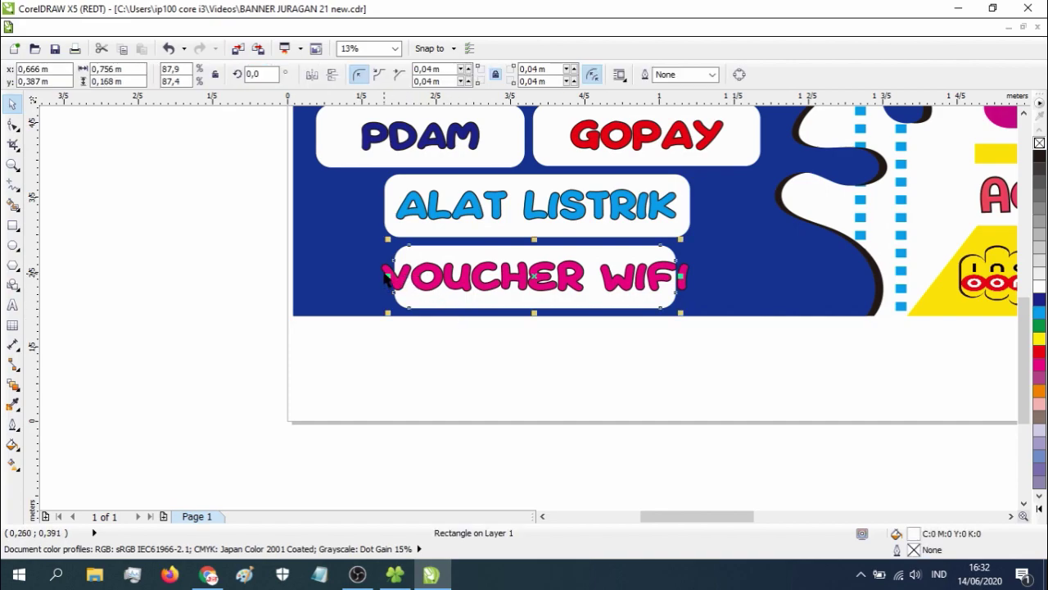
left_click_drag(385, 276, 355, 276)
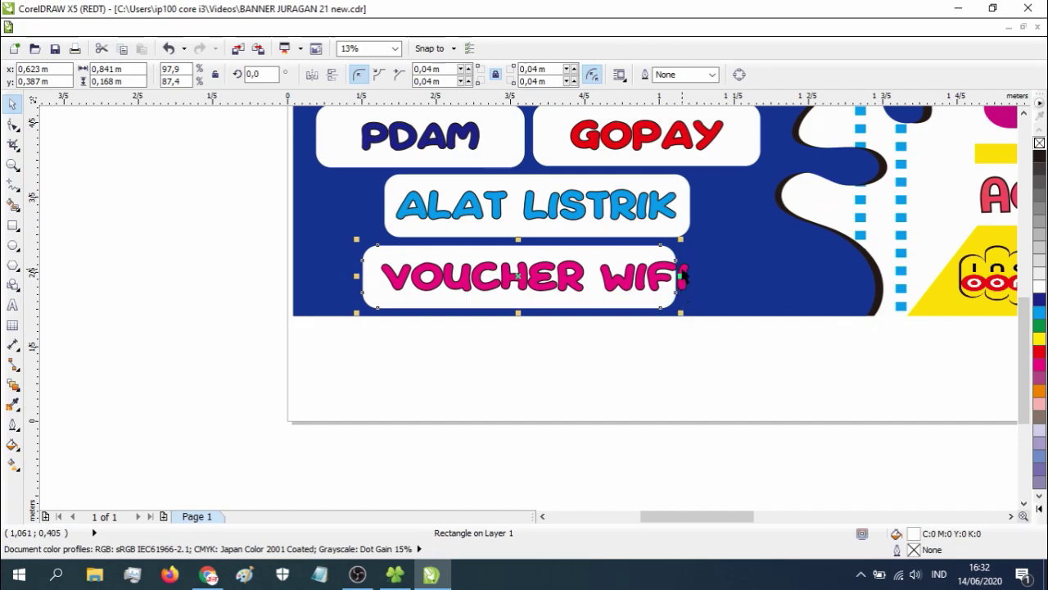
left_click_drag(681, 276, 710, 276)
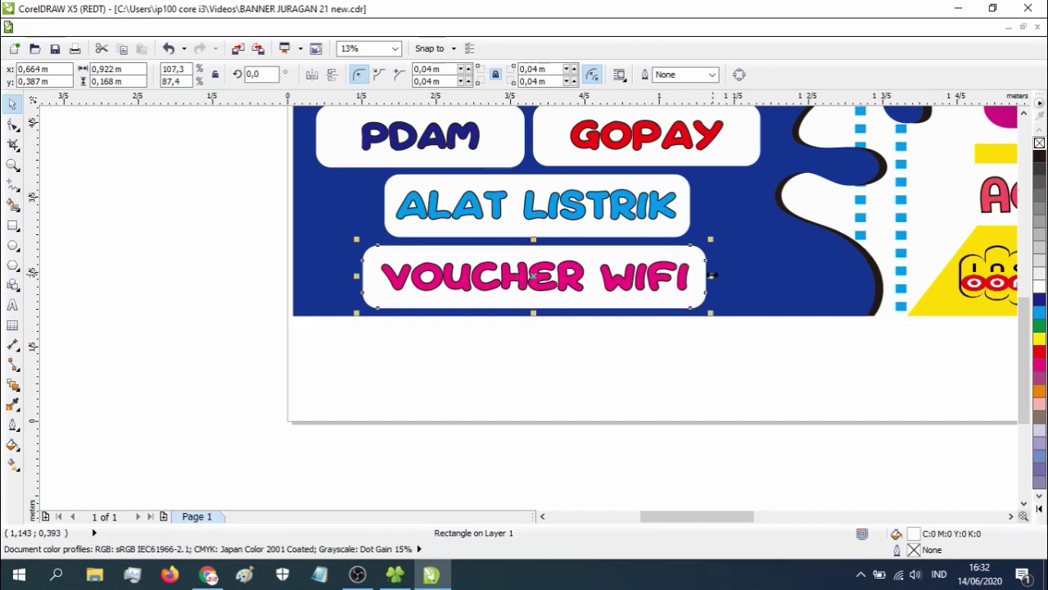
left_click(643, 355)
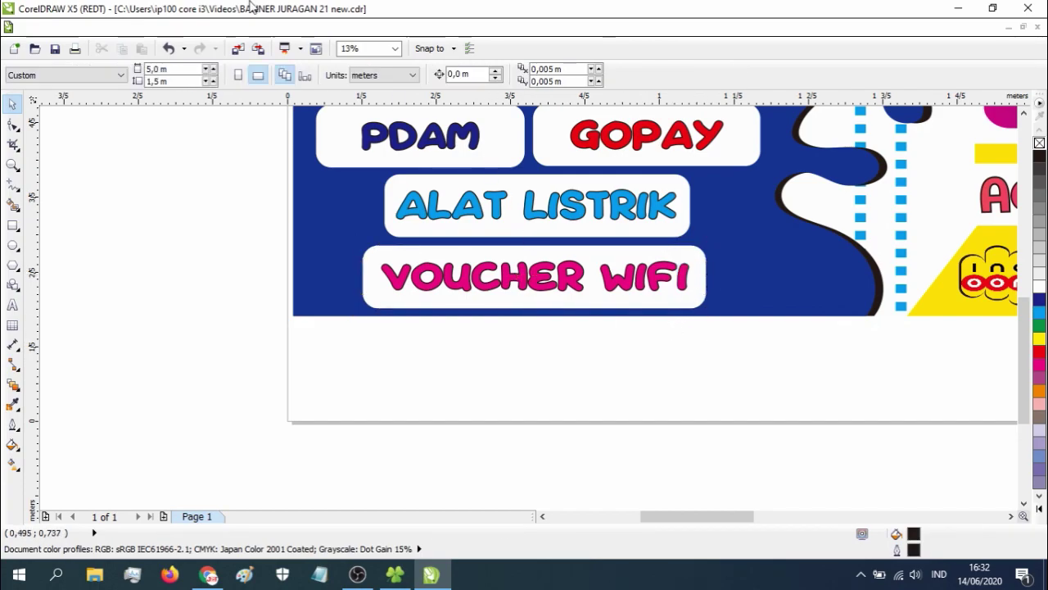
left_click(394, 48)
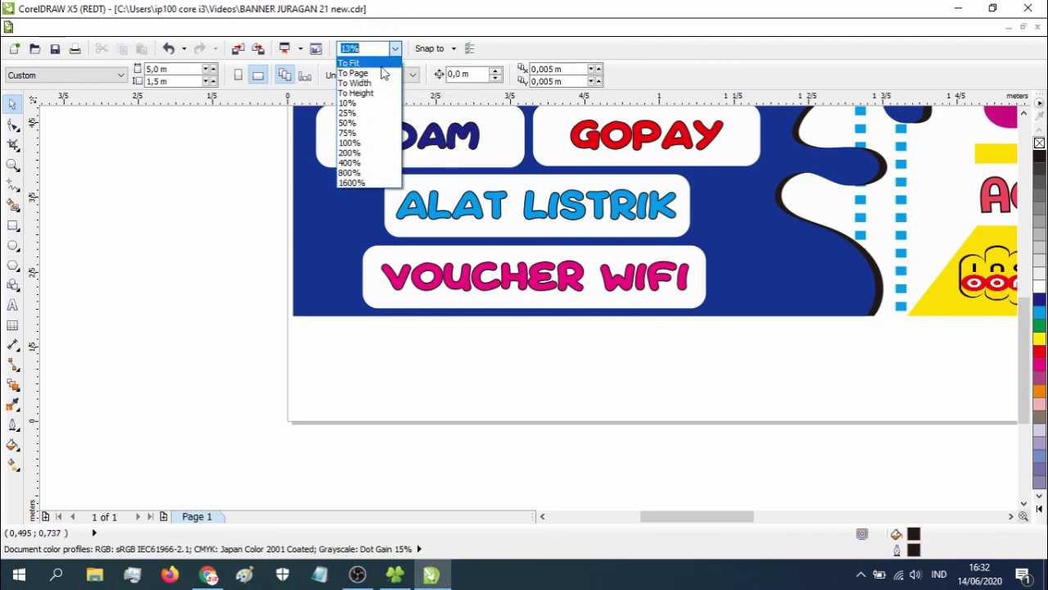
left_click(379, 65)
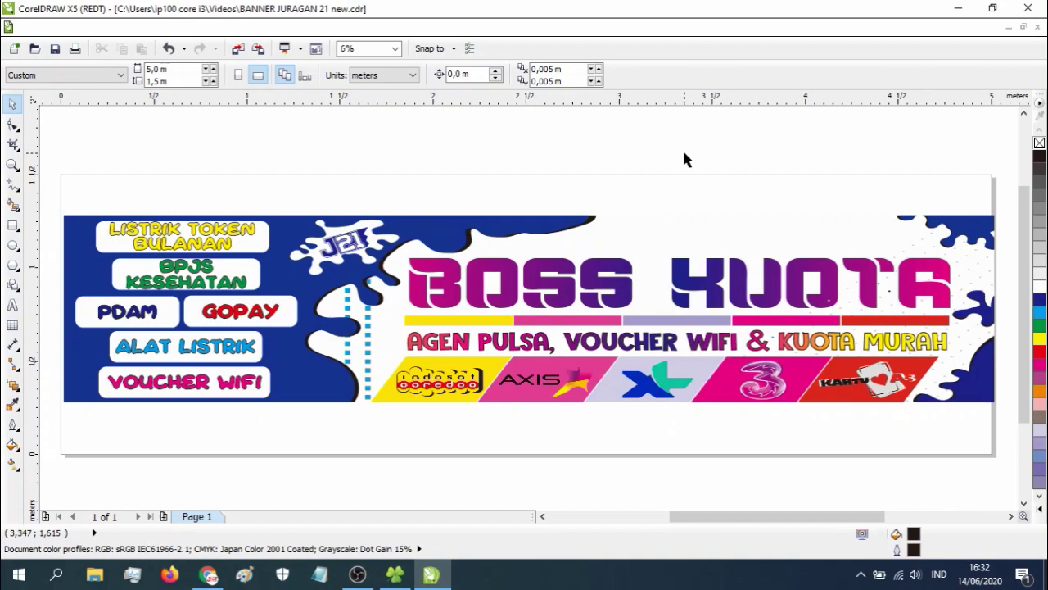
left_click(350, 244)
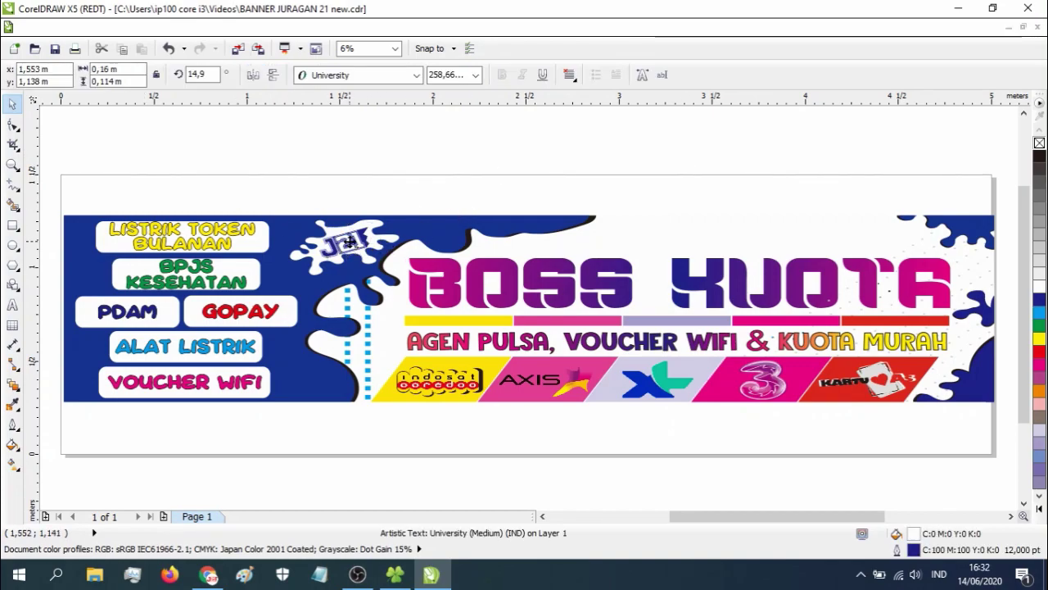
key("Escape")
key("ctrl+a")
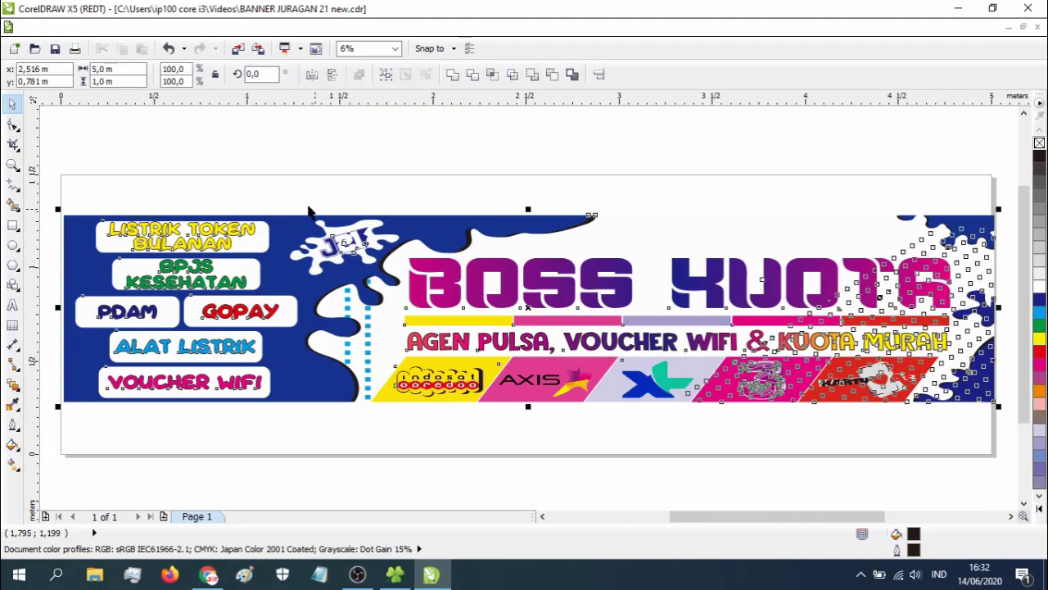
key("Escape")
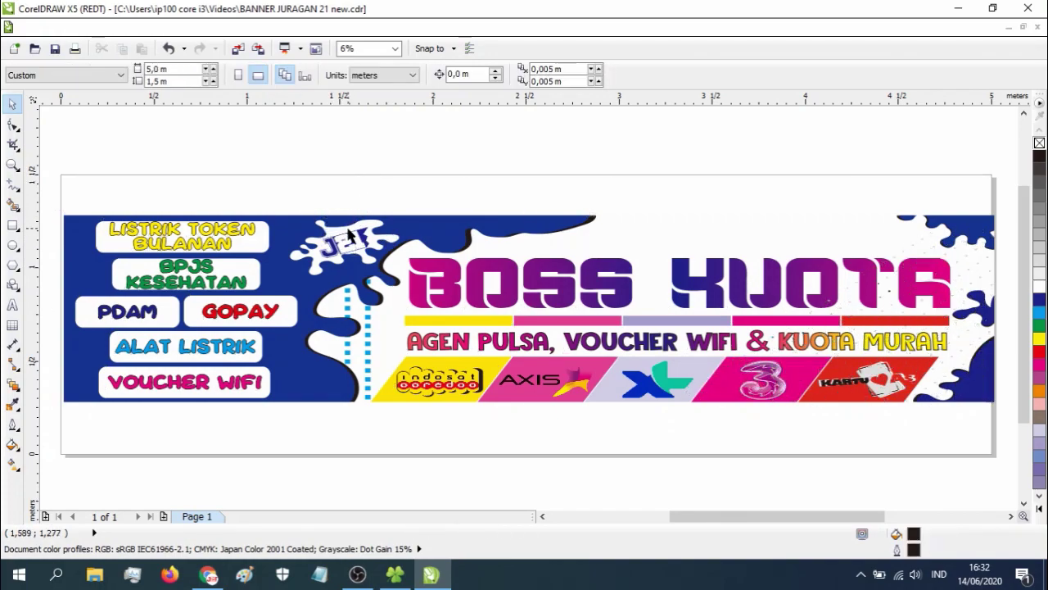
key("Tab")
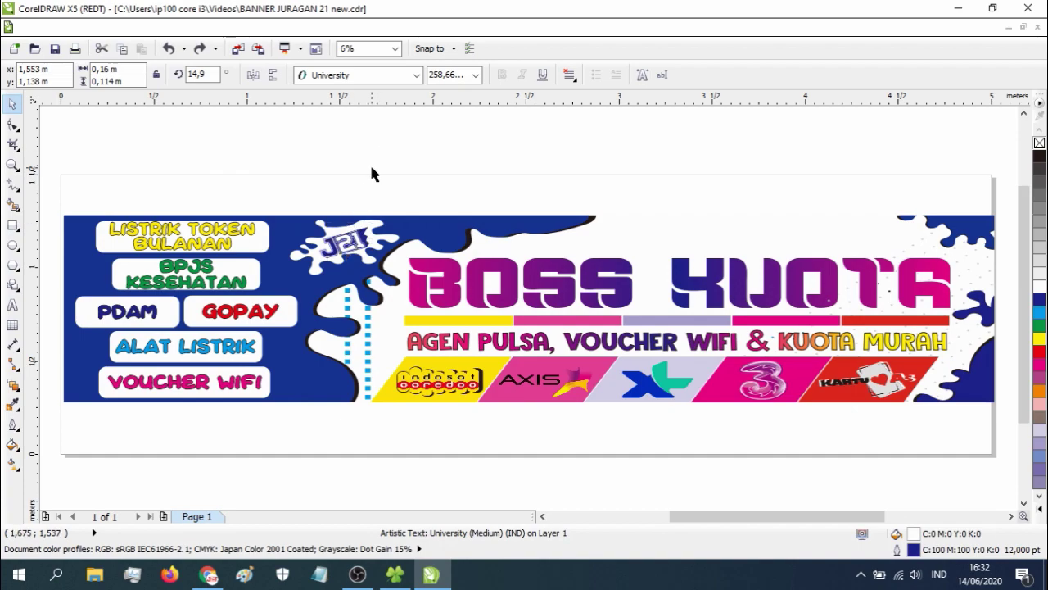
left_click(369, 171)
Try to delete the J21 logo lettering from the white splash beside the service labels
left_click(345, 240)
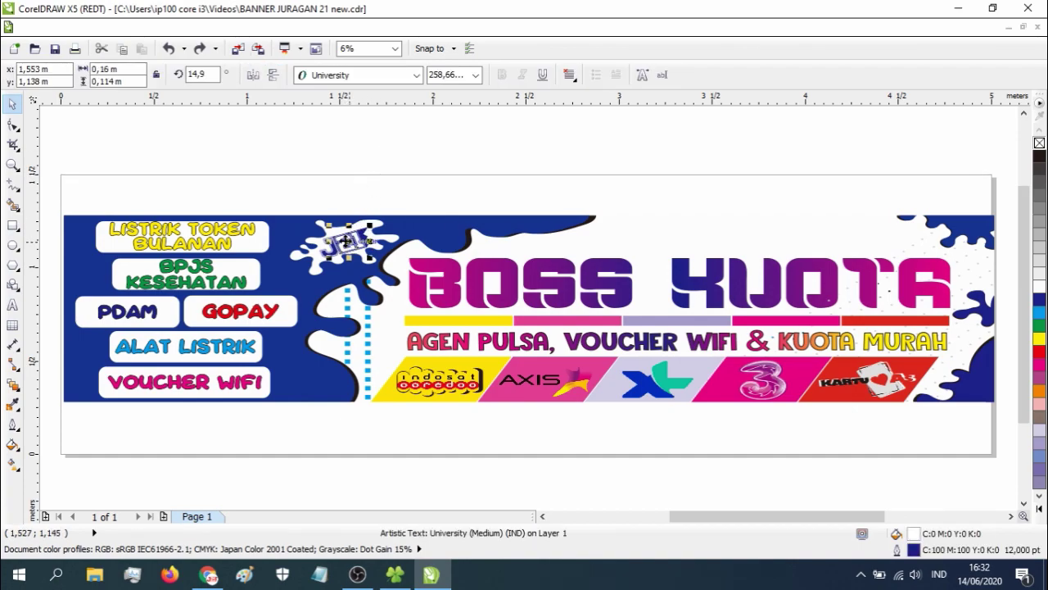
key("Escape")
left_click(345, 240)
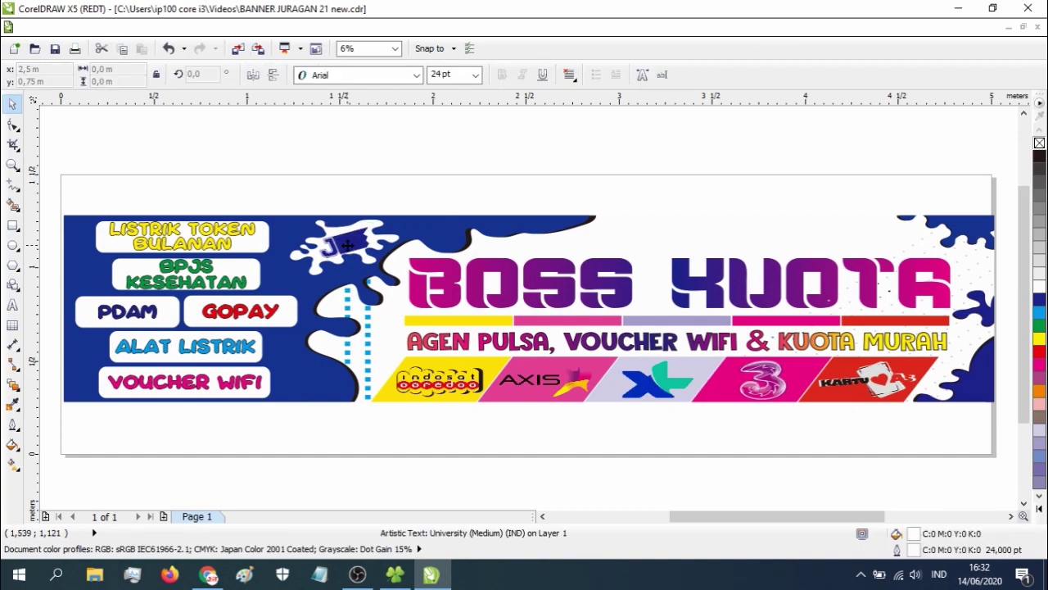
key("Escape")
left_click(347, 247)
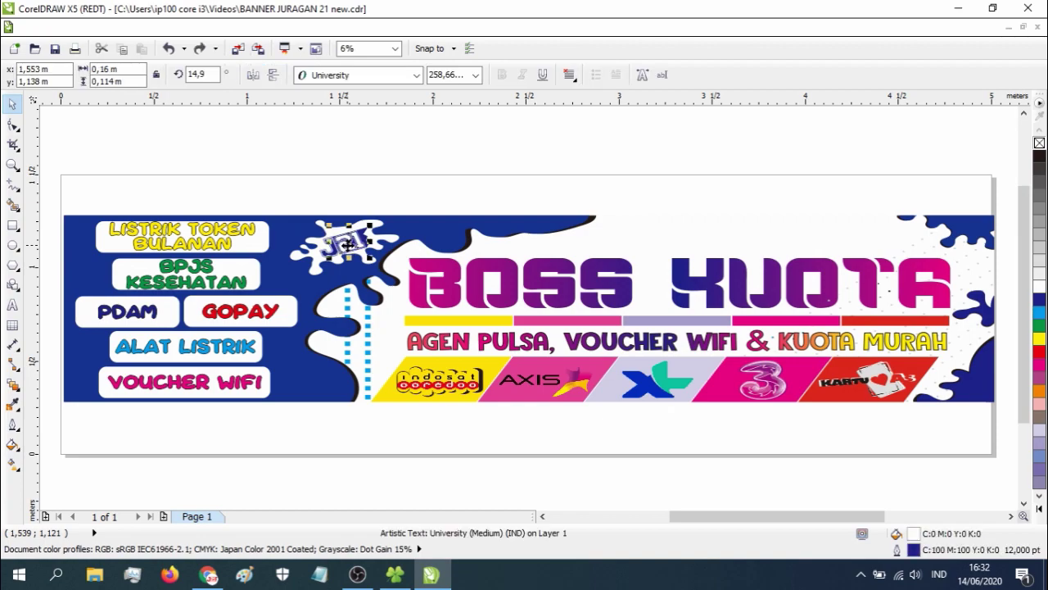
left_click(381, 176)
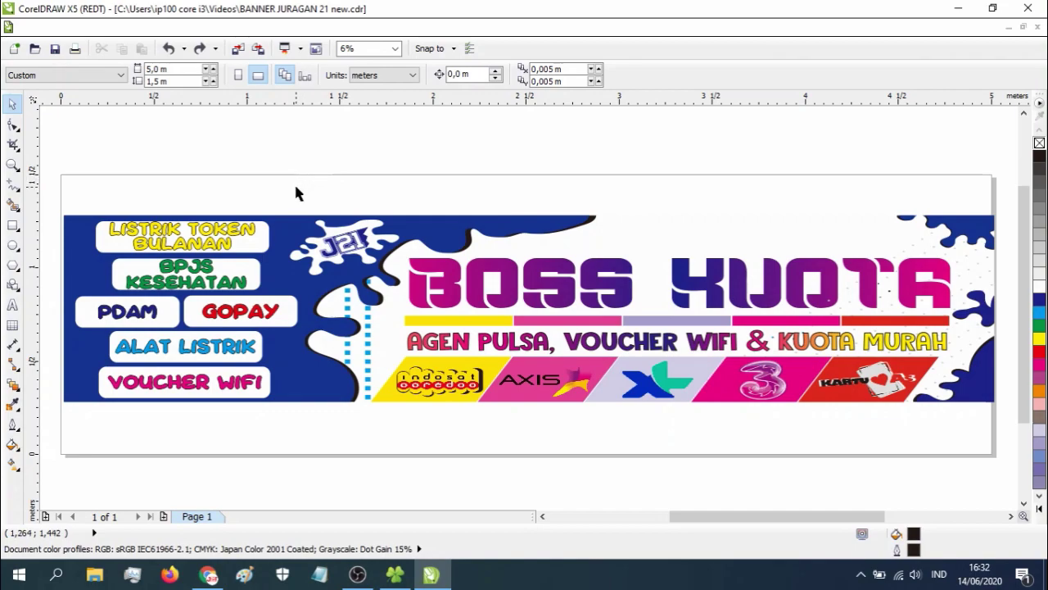
left_click_drag(297, 188, 382, 264)
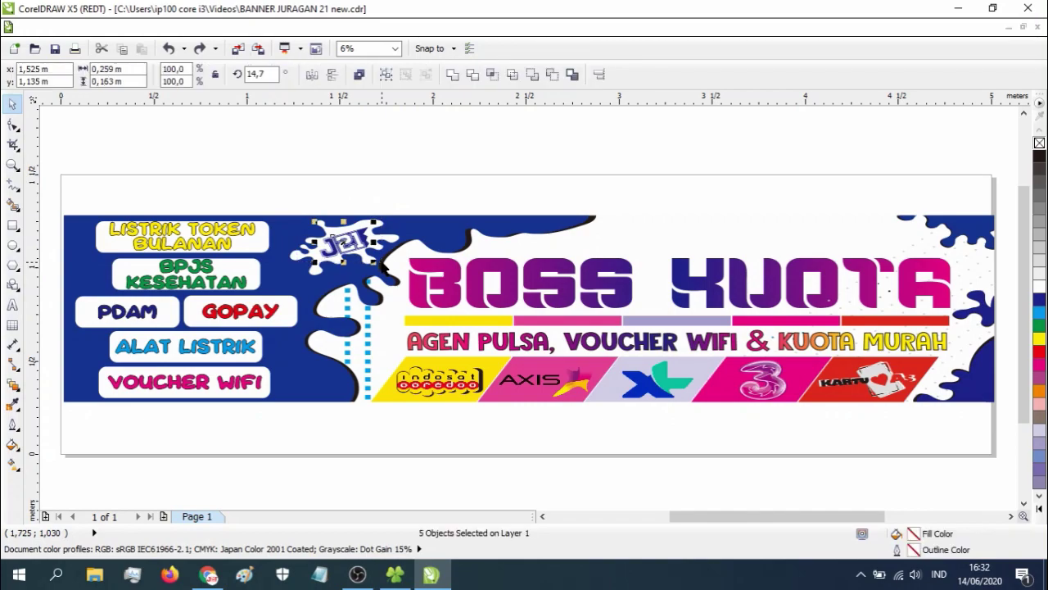
key("Delete")
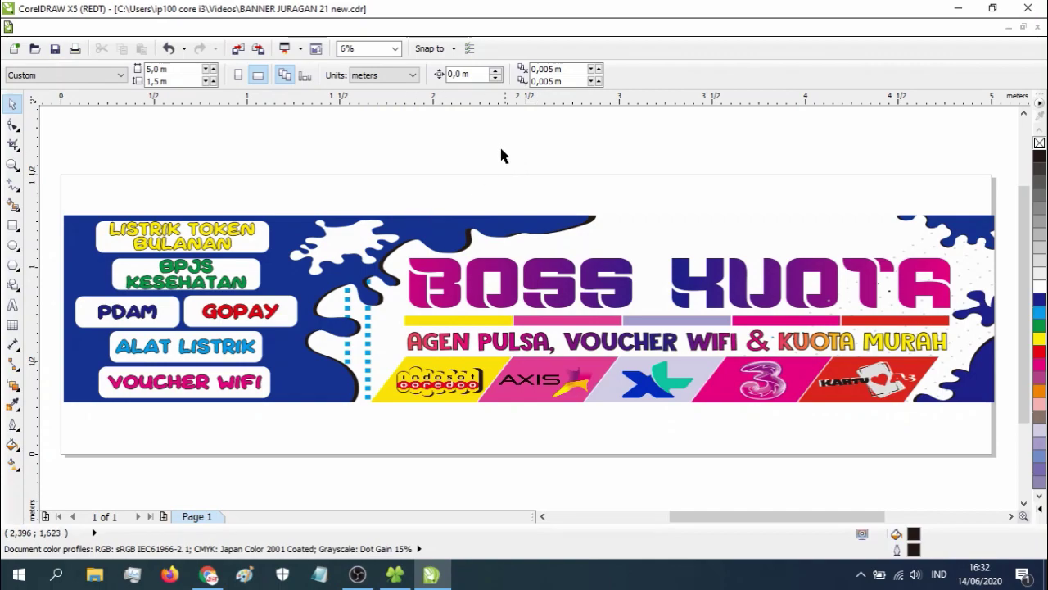
Undo the removal of the J21 lettering, restoring the widened white rectangle behind VOUCHER WIFI
left_click(168, 49)
left_click(167, 50)
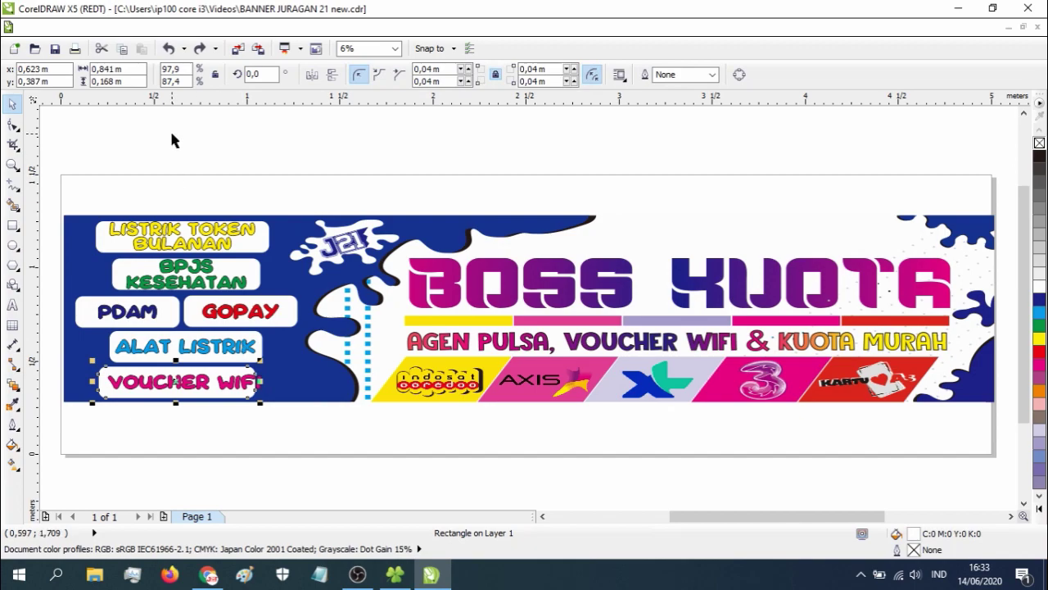
left_click(199, 48)
left_click(458, 154)
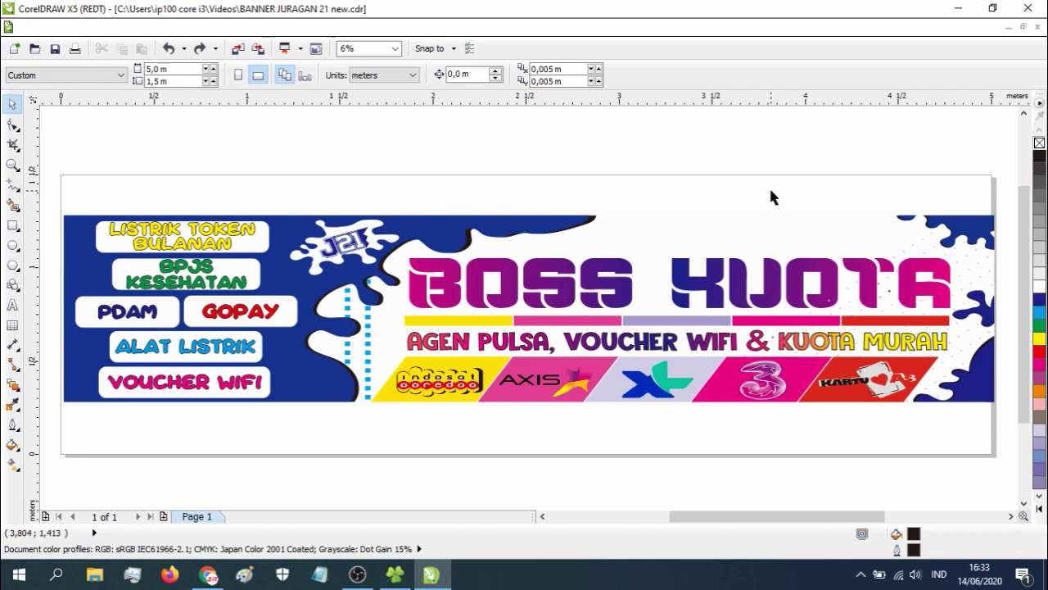
Try red and yellow fills on the large splash shape behind the service labels, and settle on dark blue C:100 M:100 Y:0 K:0
left_click(299, 388)
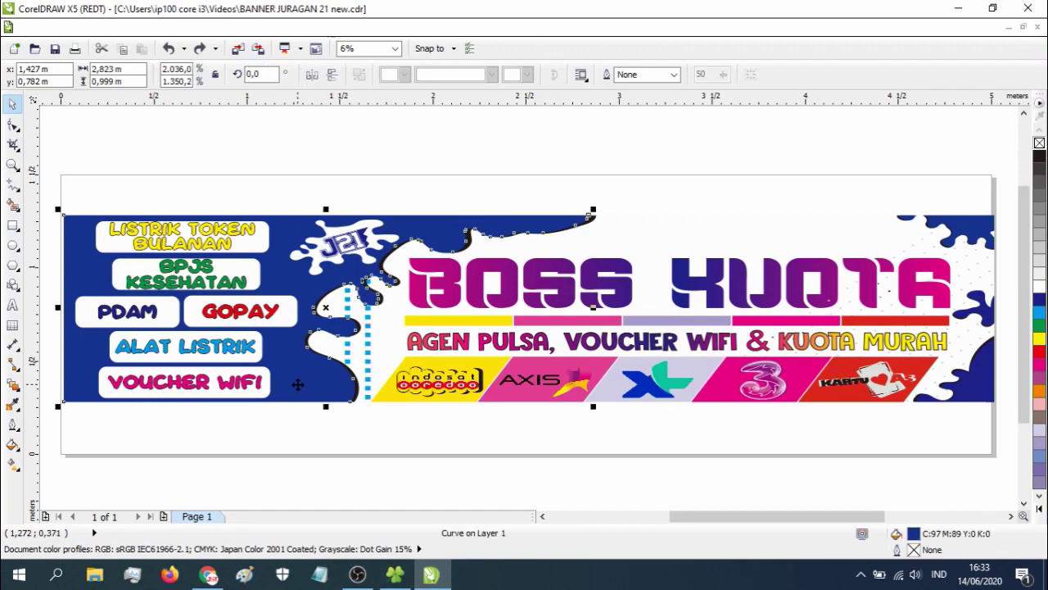
left_click(1040, 351)
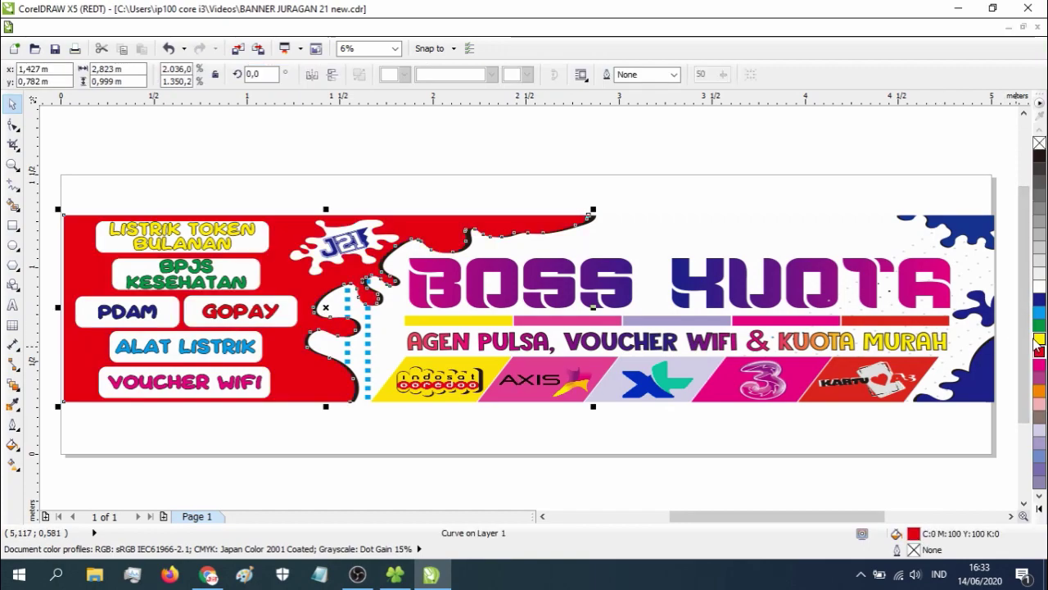
left_click(1040, 338)
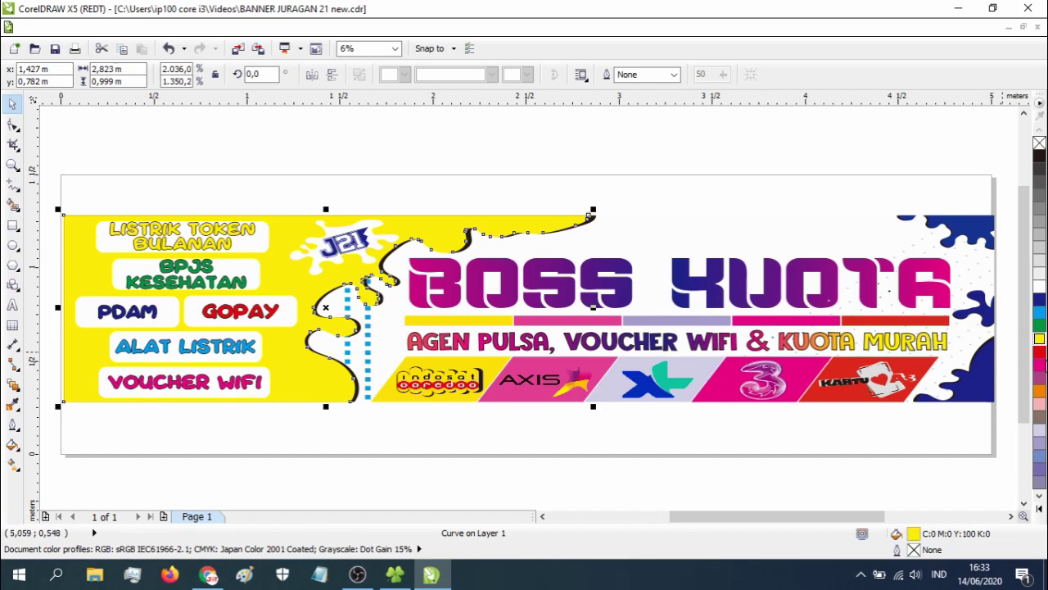
left_click(1039, 299)
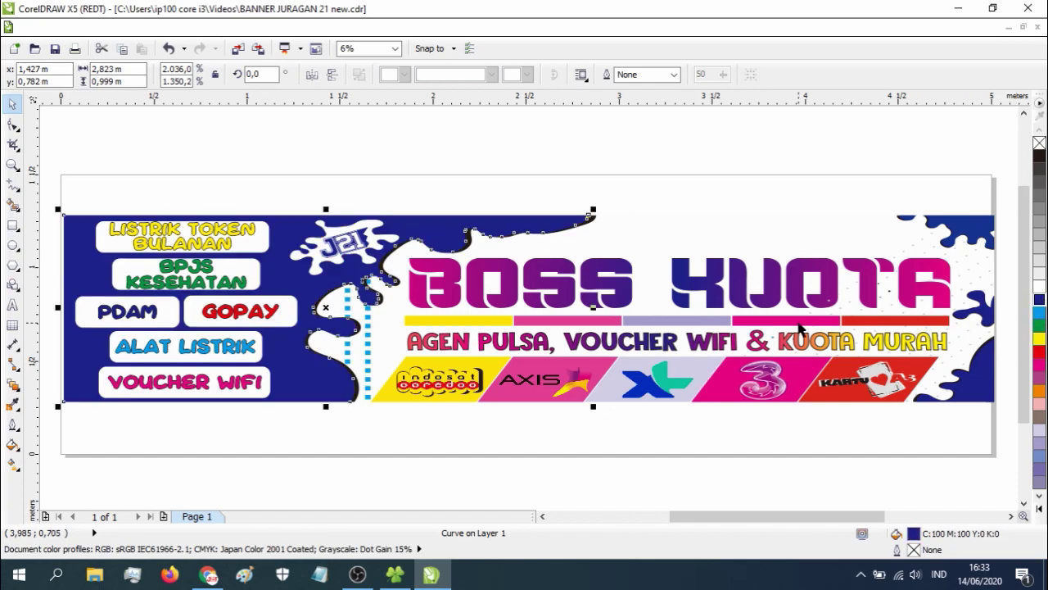
Fill the BOSS KUOTA headline with yellow and give it a black 24 pt outline
left_click(769, 302)
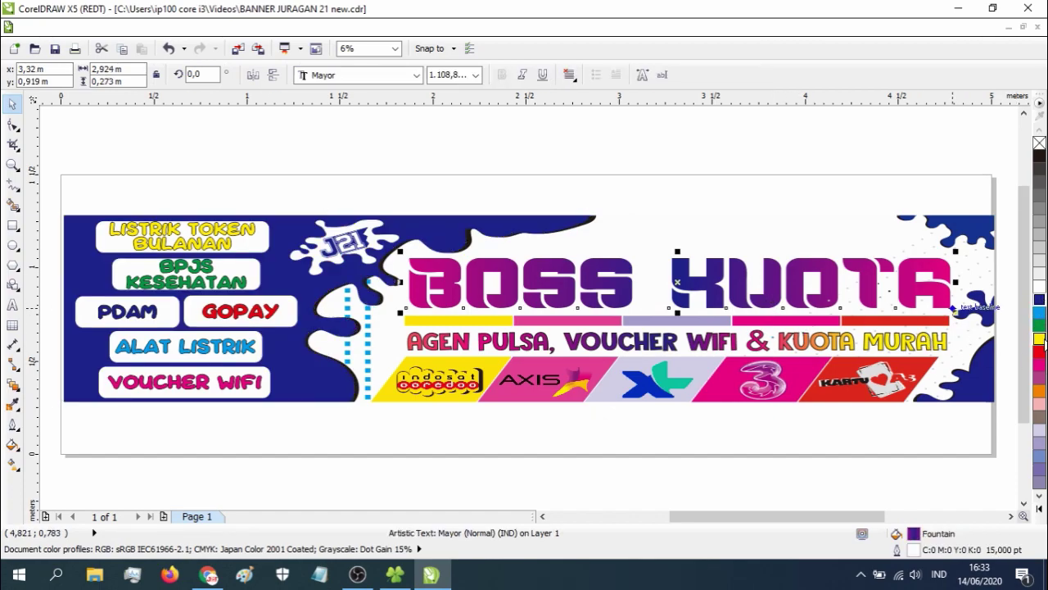
left_click(1039, 338)
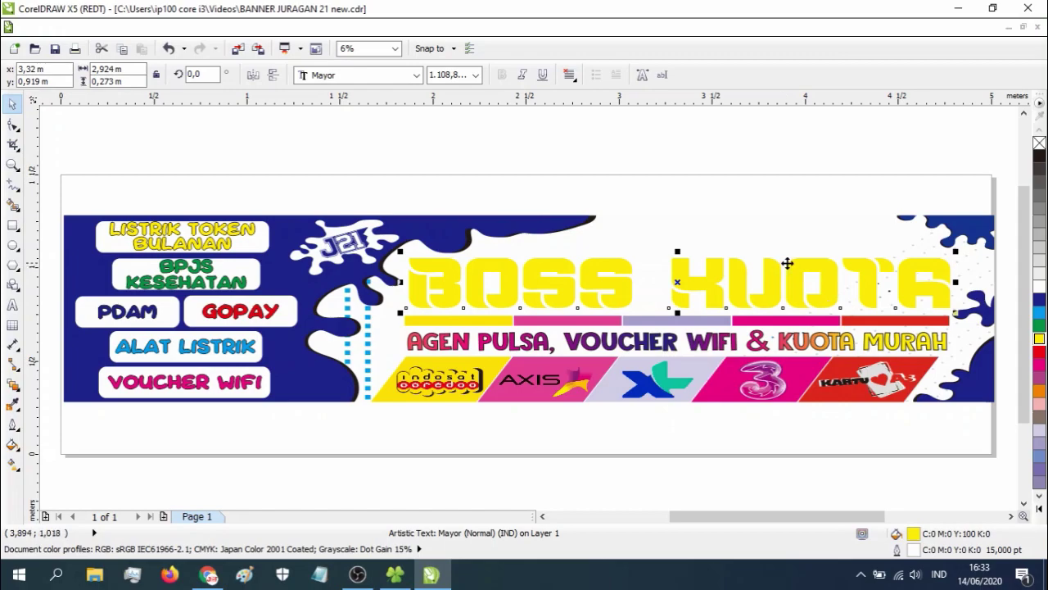
double_click(918, 554)
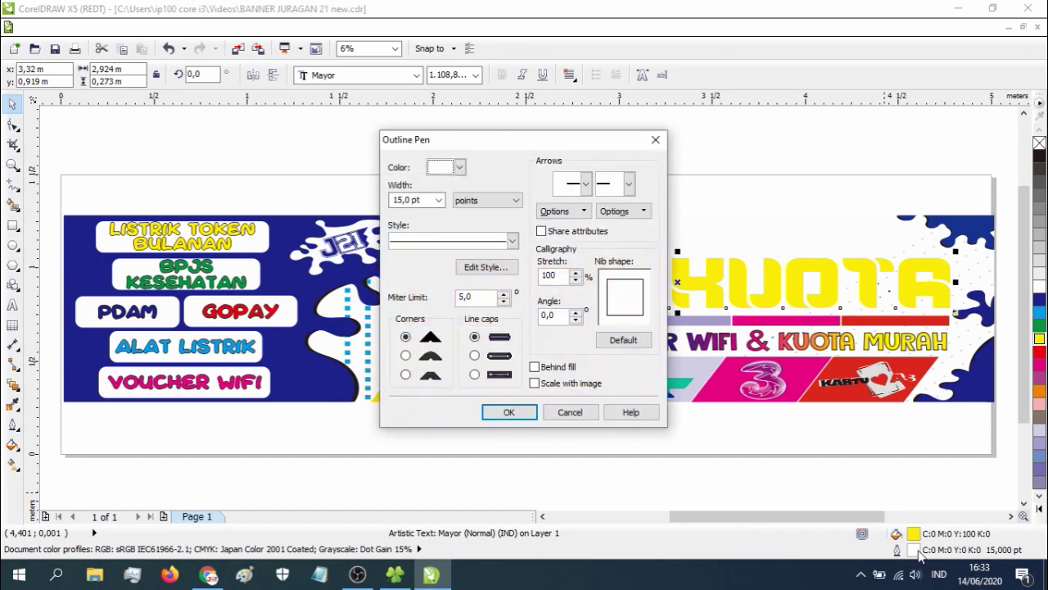
left_click(439, 200)
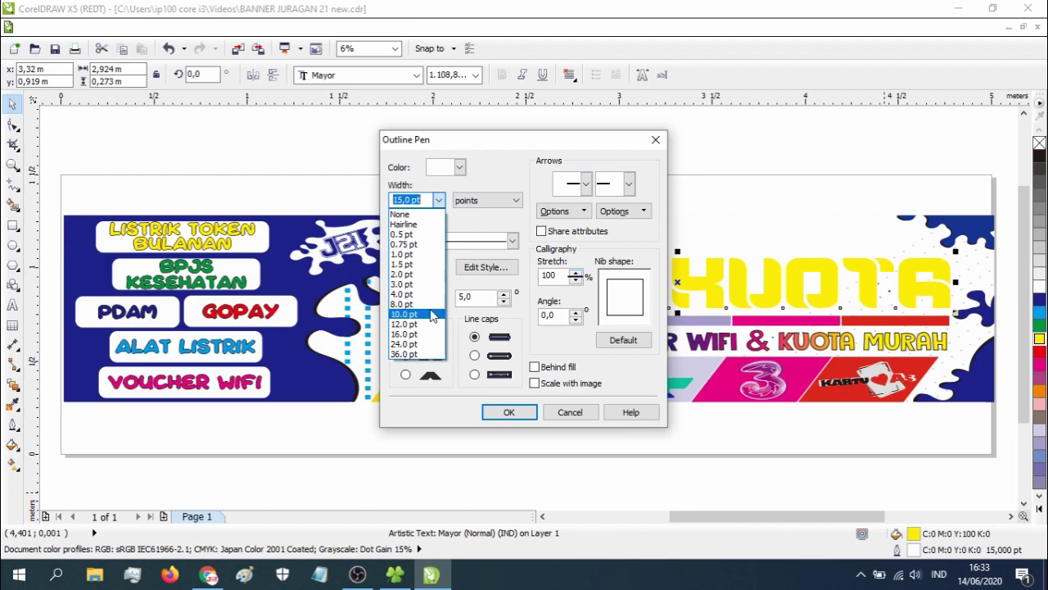
left_click(420, 344)
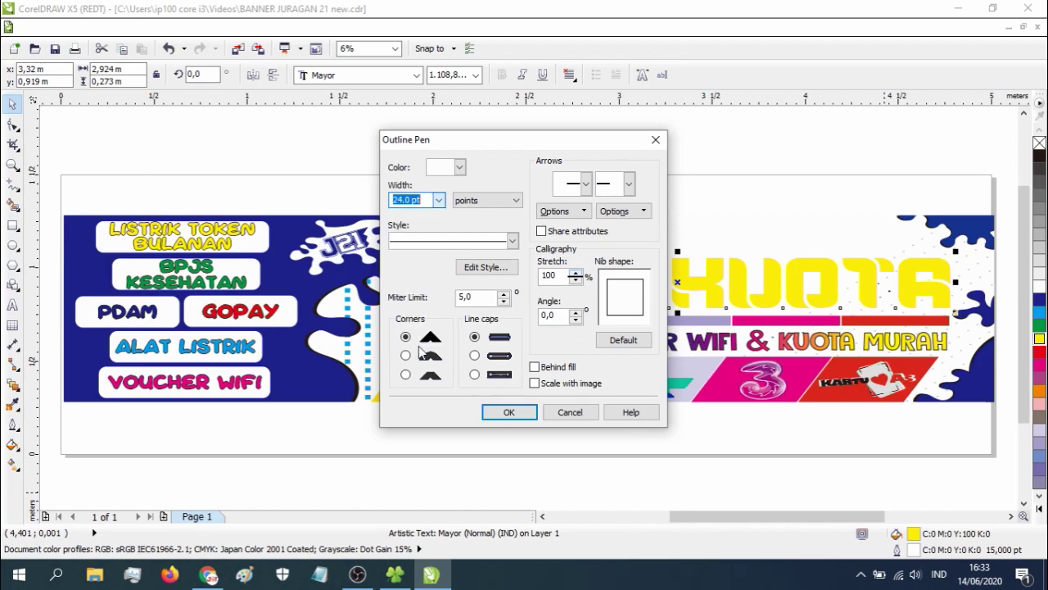
left_click(459, 167)
scroll(508, 205, "up", 1)
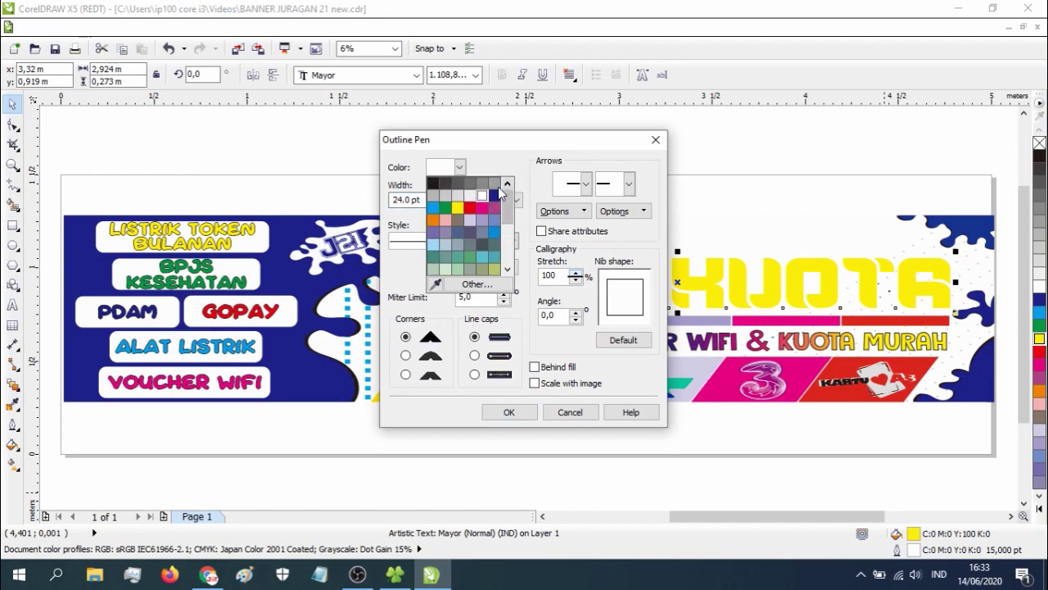
left_click(443, 186)
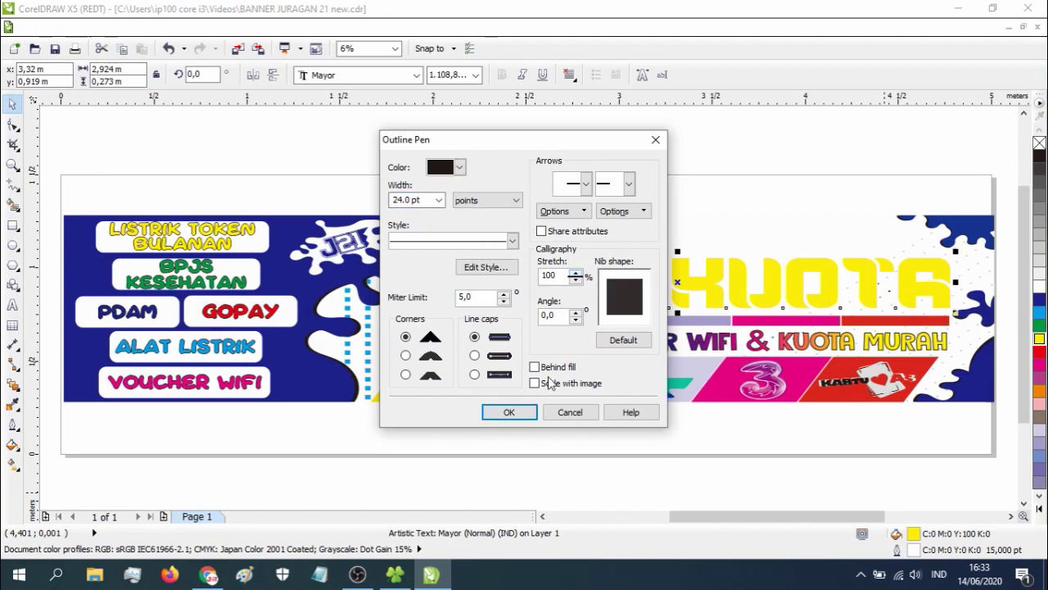
left_click(509, 412)
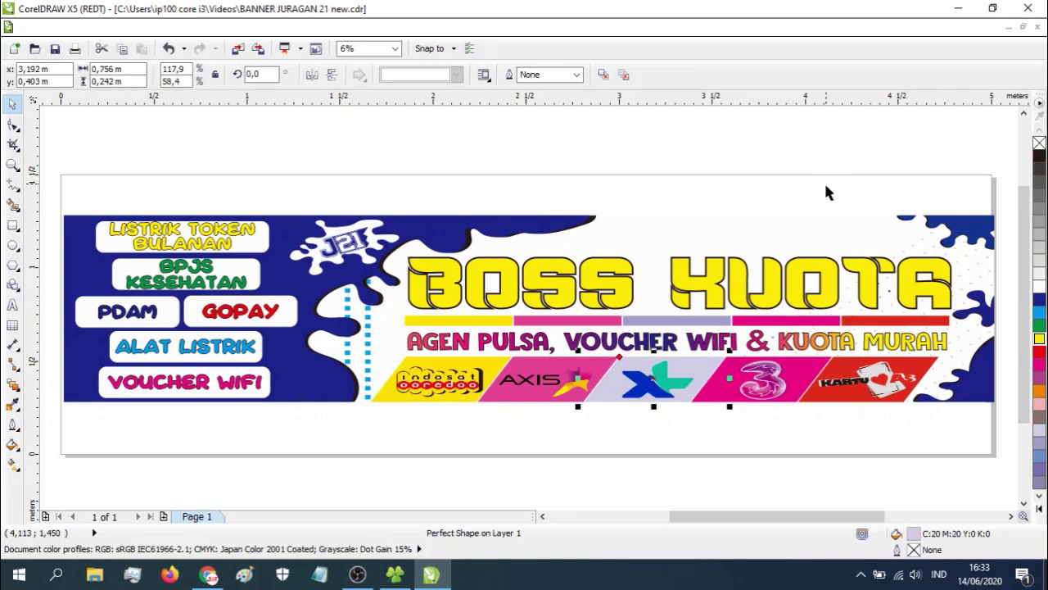
Change the BOSS KUOTA headline's font to University
left_click(767, 286)
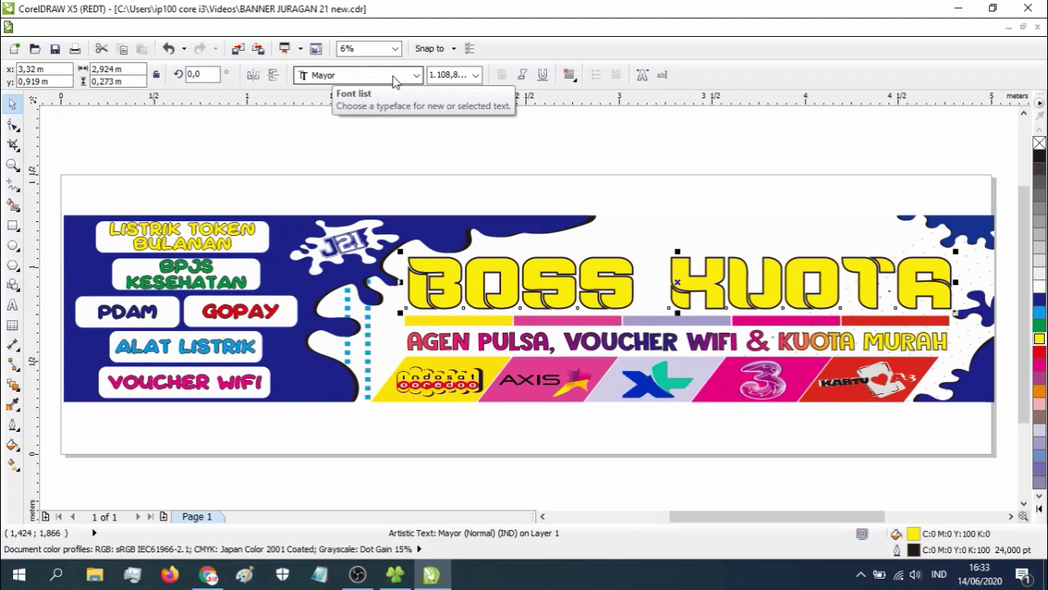
left_click(418, 76)
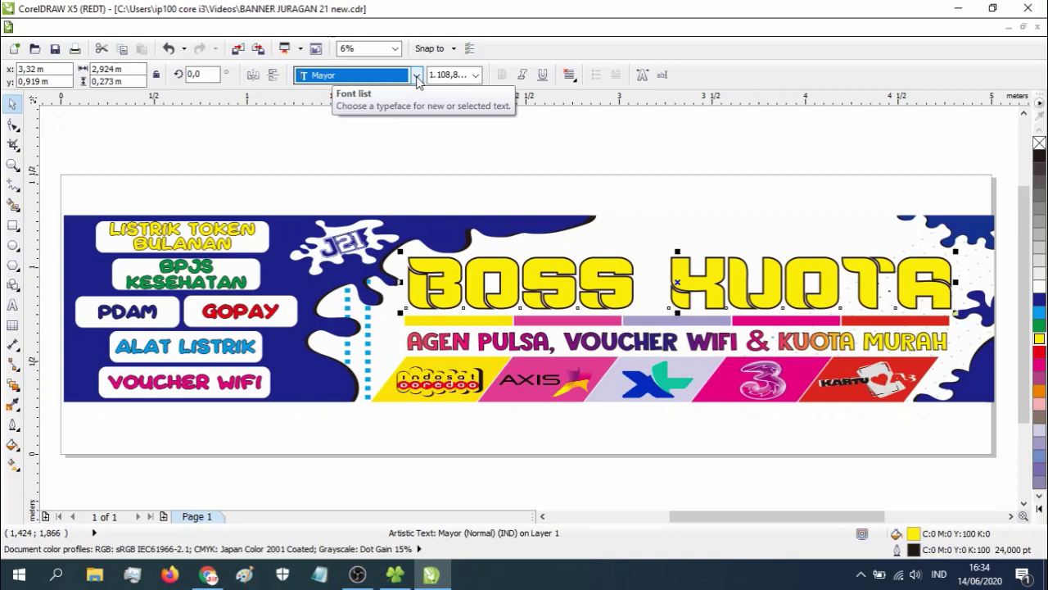
left_click(417, 76)
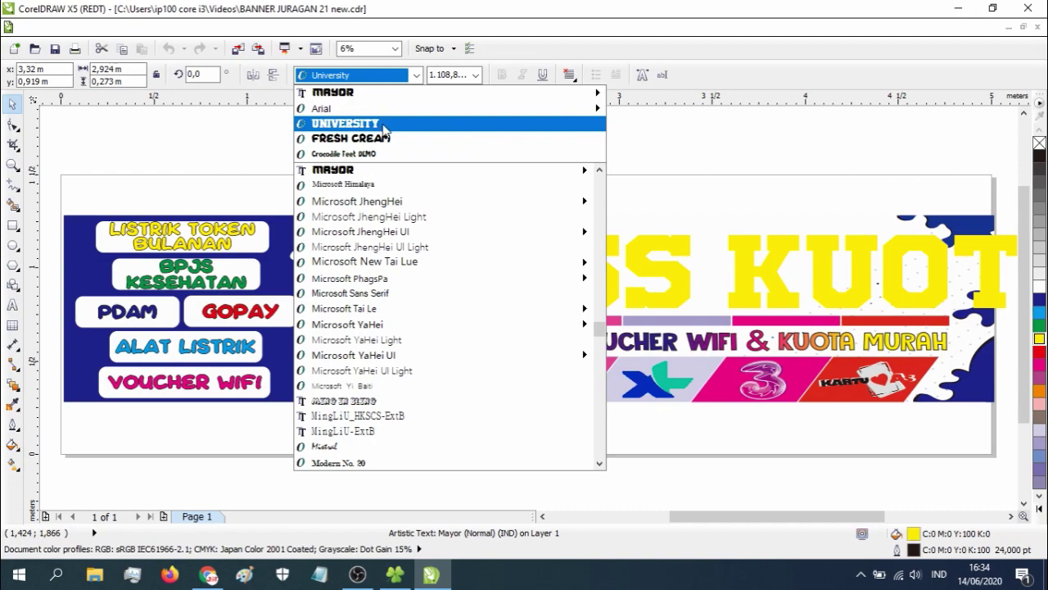
left_click(384, 125)
Scale the BOSS KUOTA headline proportionally to about 2.91 m wide so it ends flush with the colour bar below
left_click_drag(850, 514, 899, 516)
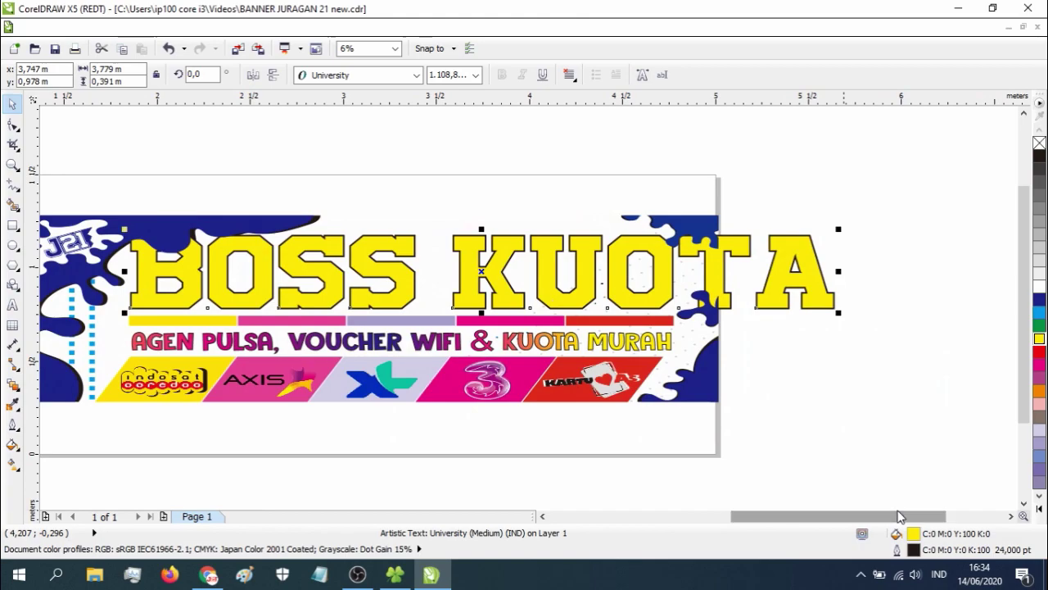
left_click_drag(838, 229, 840, 250)
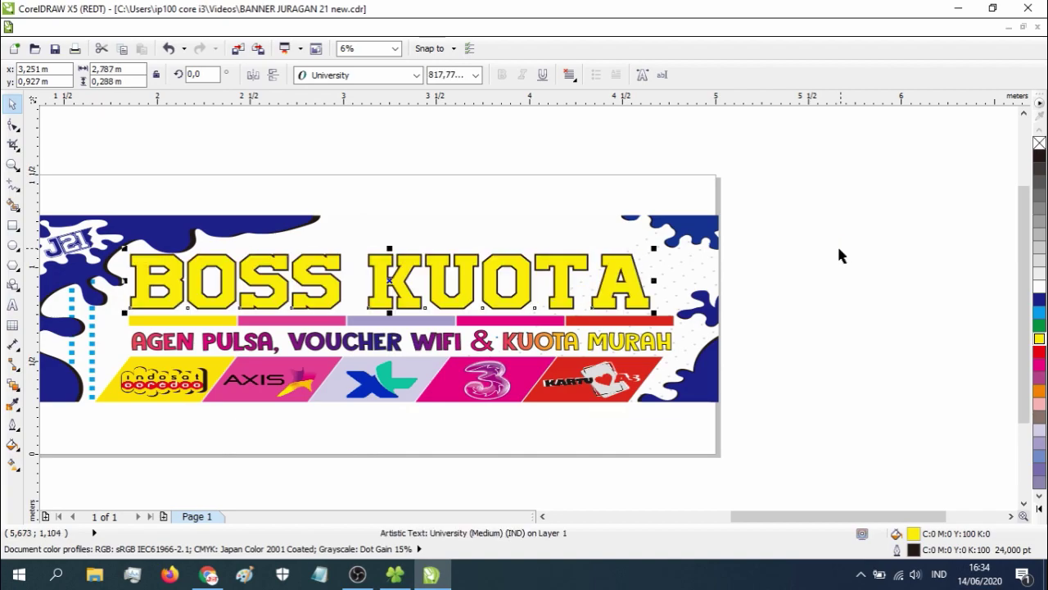
key("z")
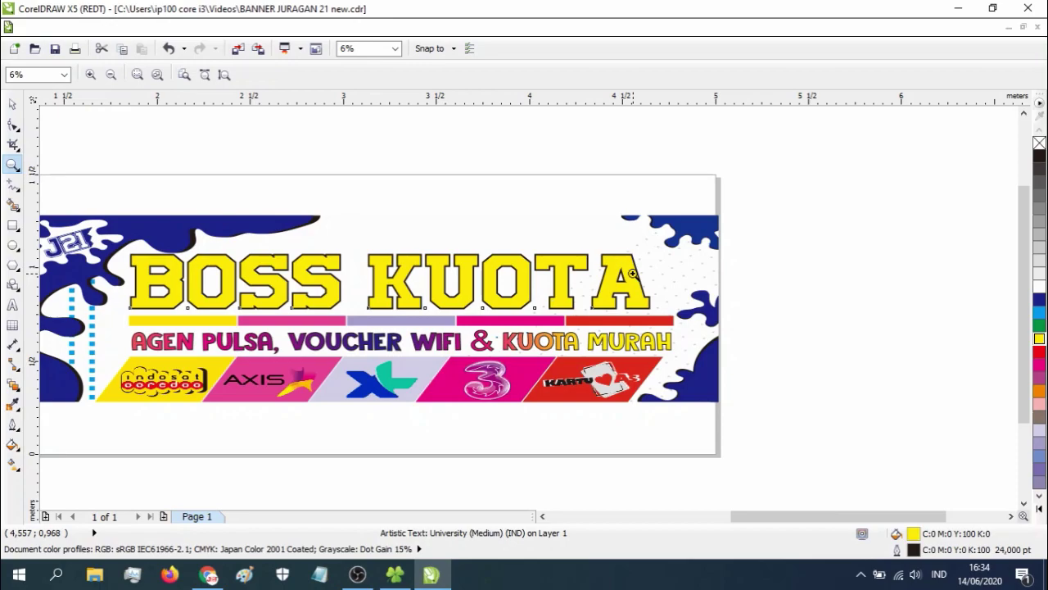
left_click(632, 273)
left_click(12, 104)
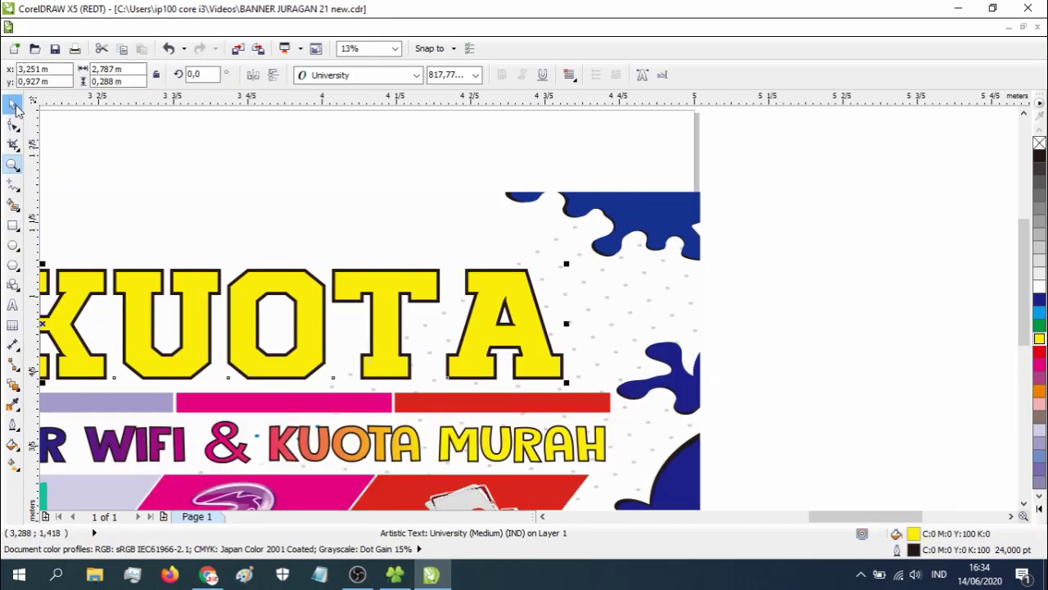
left_click_drag(563, 264, 612, 257)
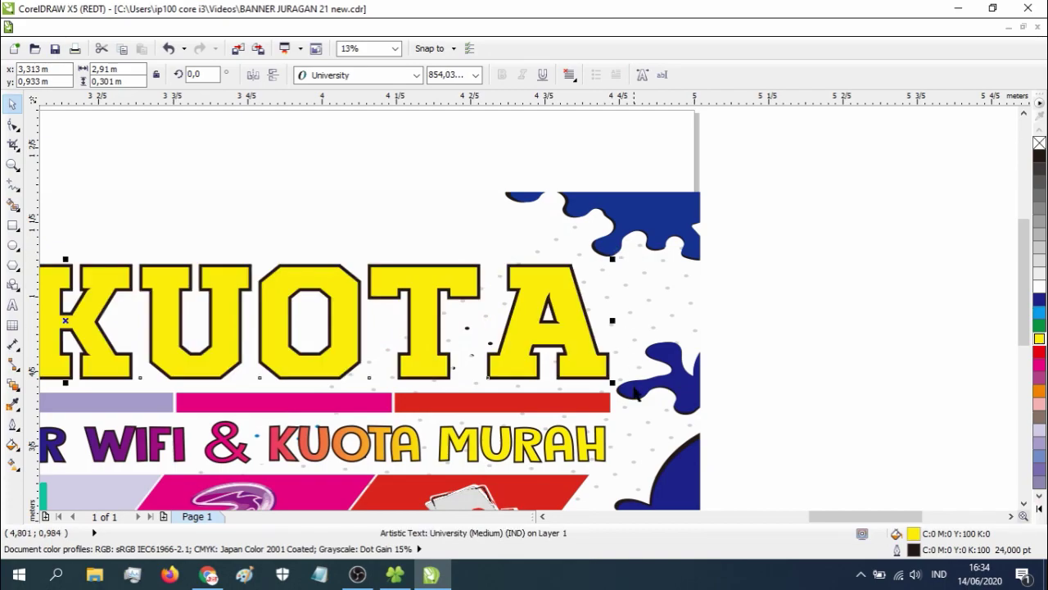
left_click(893, 343)
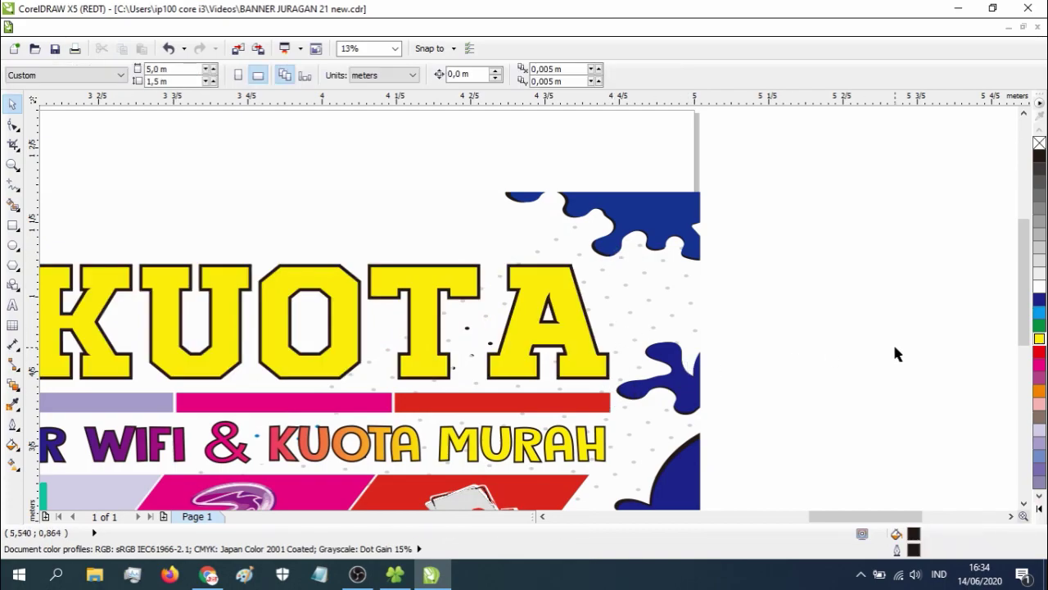
Save the customized banner document
left_click(393, 49)
left_click(382, 61)
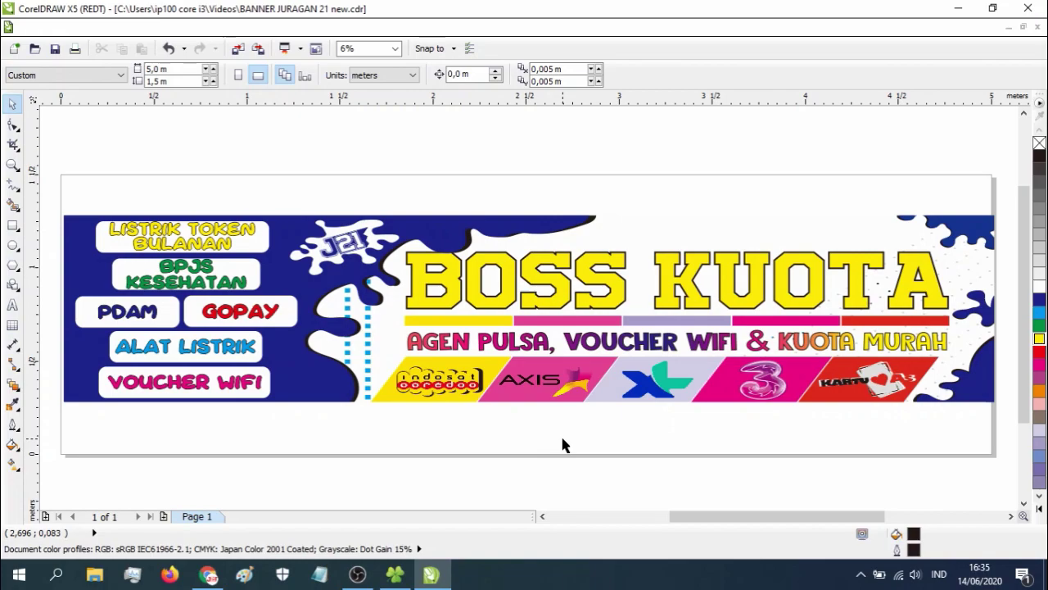
left_click(58, 54)
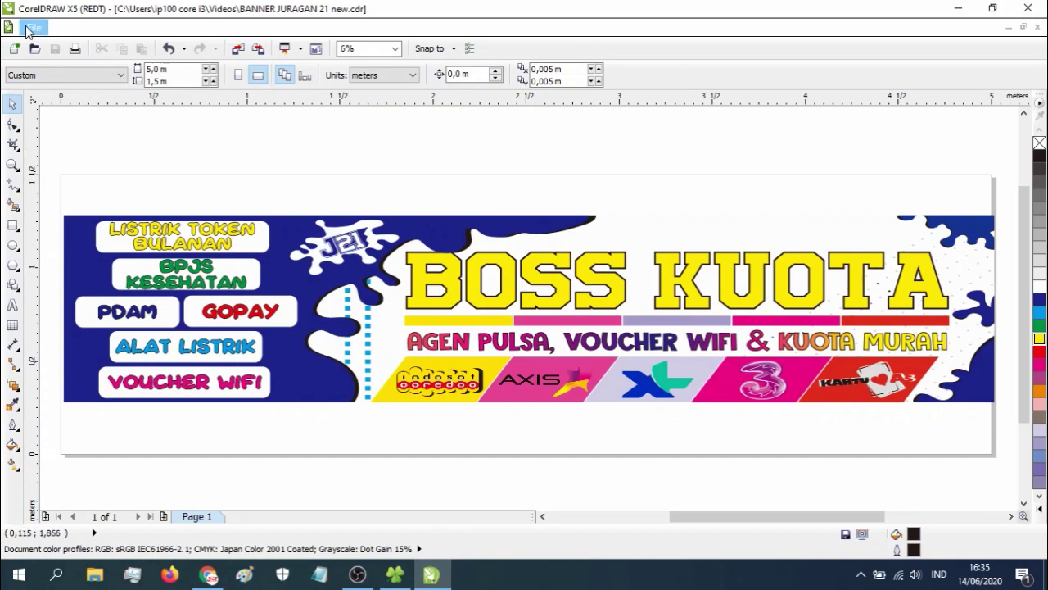
Export the banner to the Videos folder as BANNER JURAGAN 21 new.jpg in JPEG format, using CMYK colour and 80% quality
left_click(34, 29)
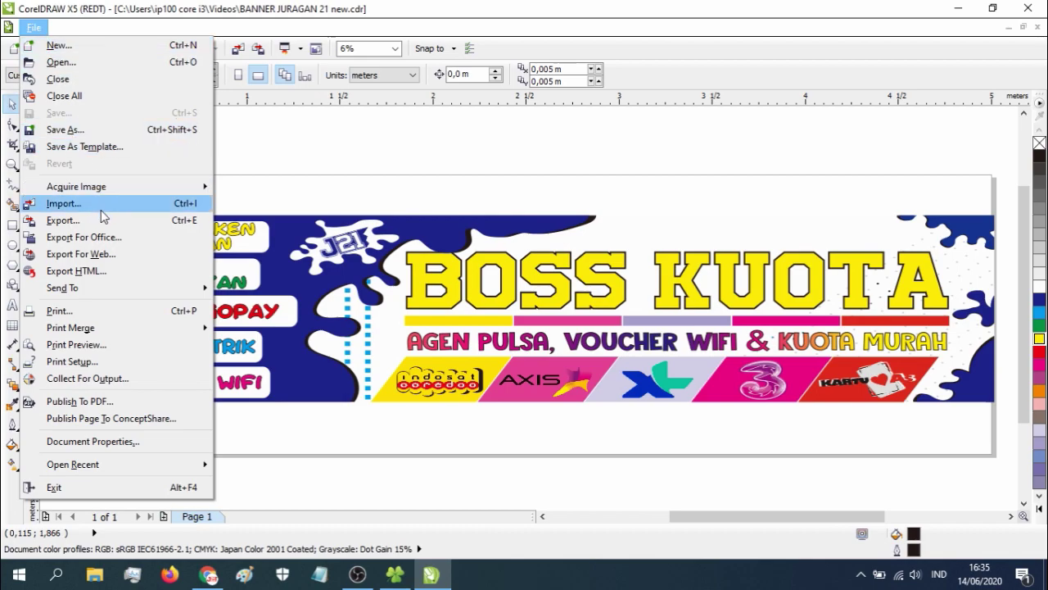
left_click(100, 222)
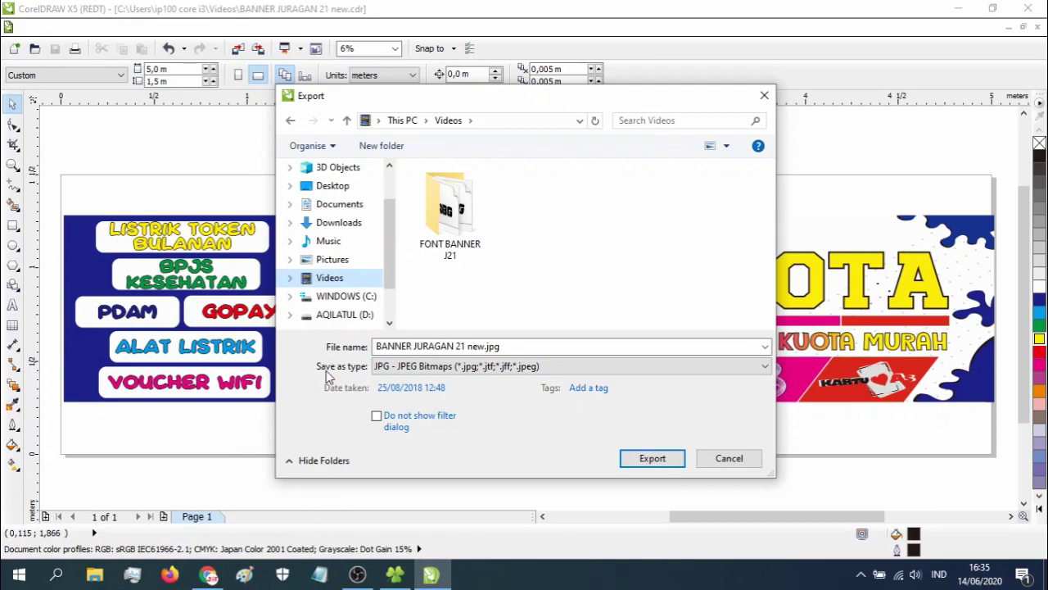
left_click(418, 368)
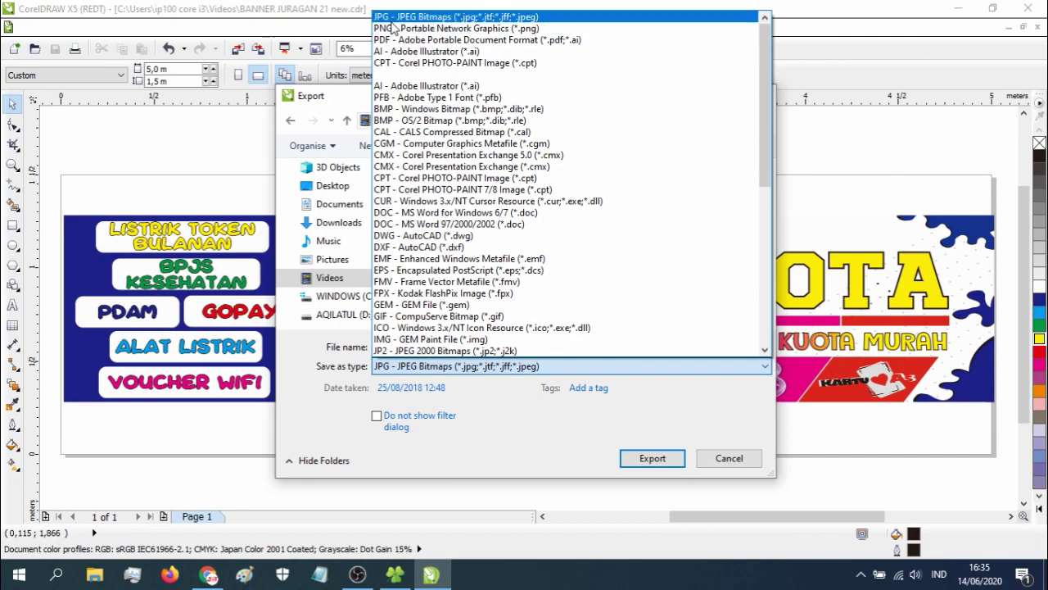
left_click(422, 18)
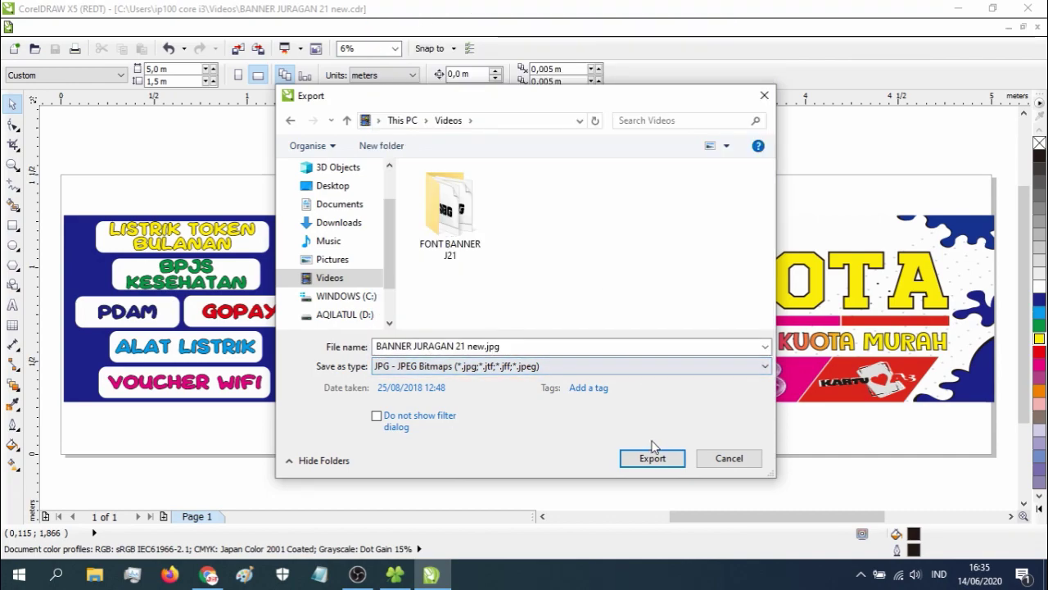
left_click(652, 459)
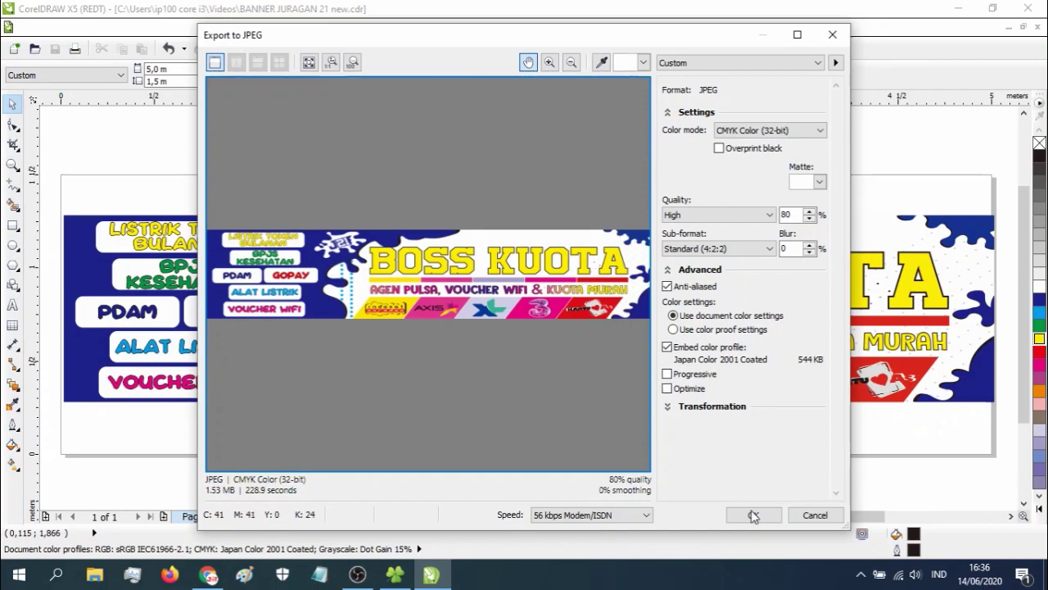
left_click(753, 515)
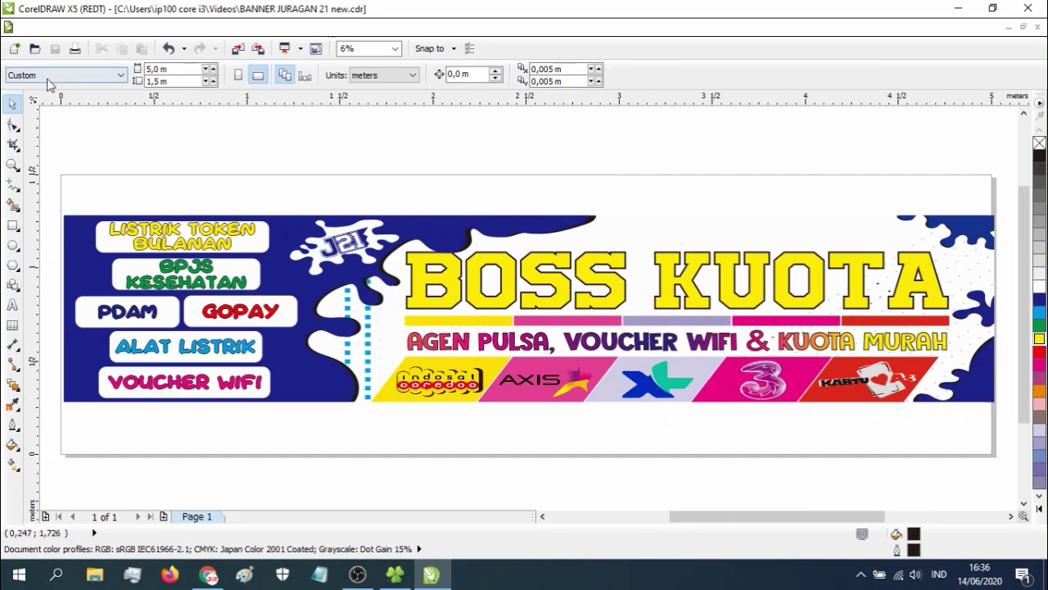
Export the banner to the Videos folder as BANNER JURAGAN 21 new.png in PNG format, using 24-bit RGB colour and resolution 300
left_click(33, 27)
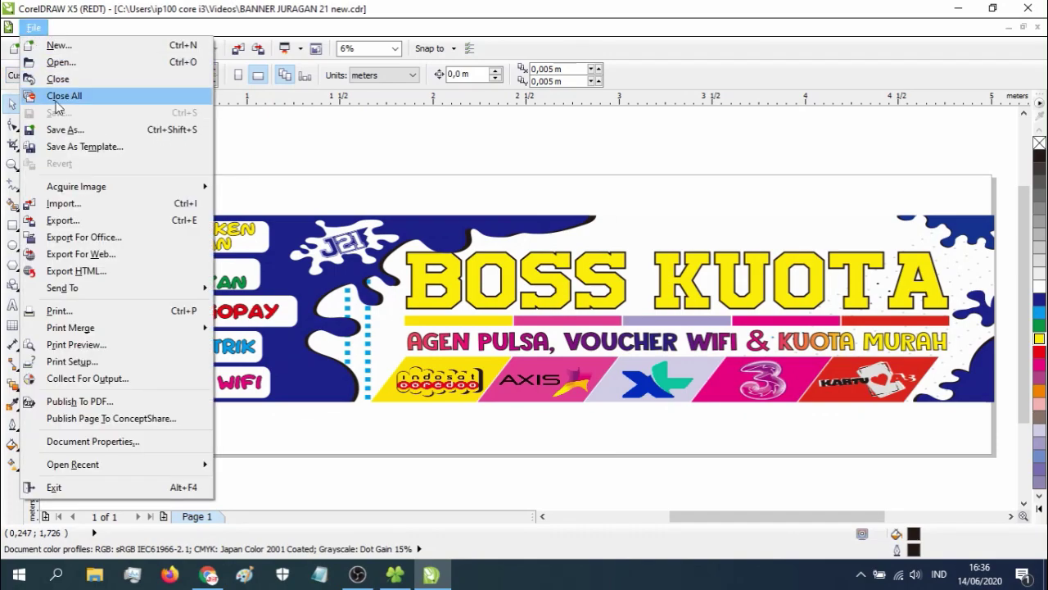
left_click(81, 222)
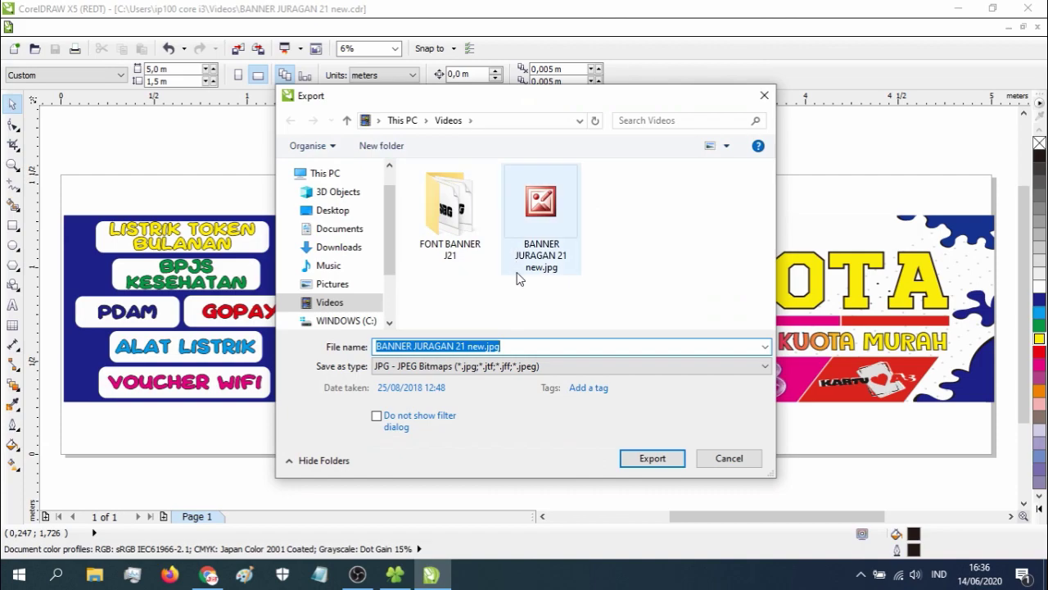
left_click(508, 319)
left_click(387, 369)
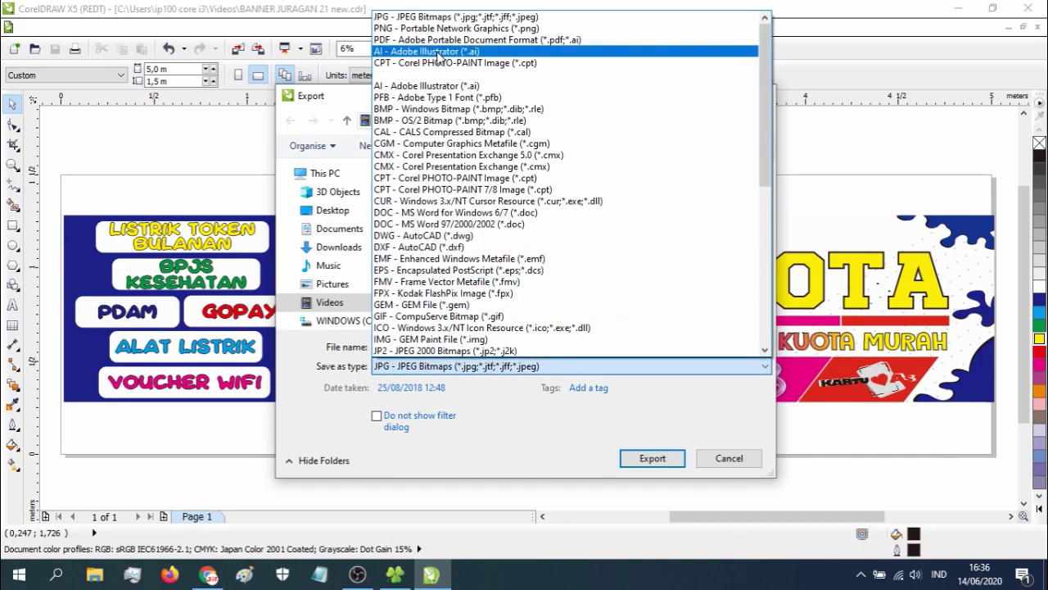
left_click(442, 29)
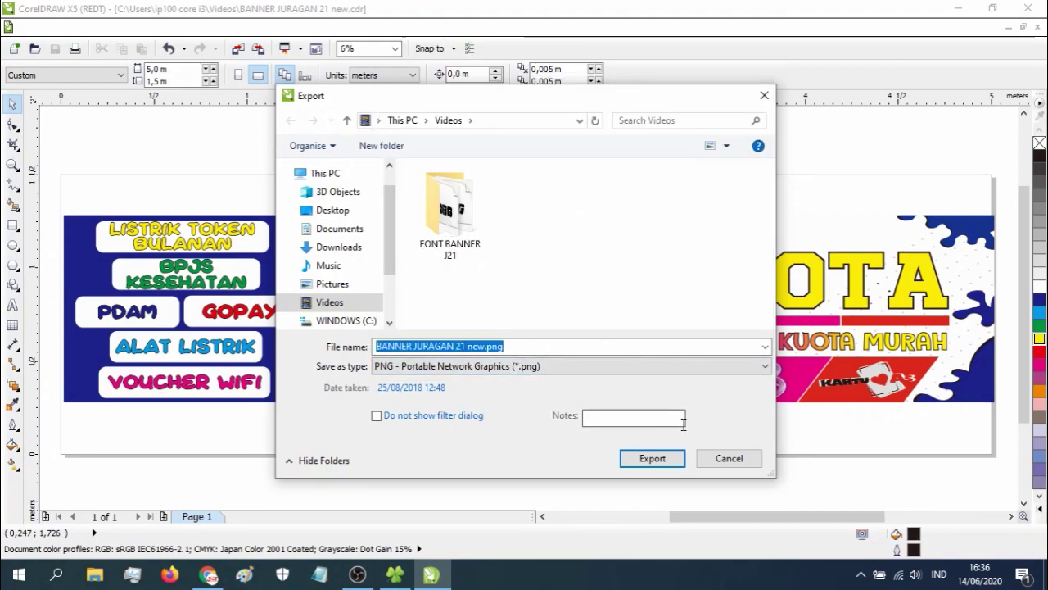
left_click(665, 460)
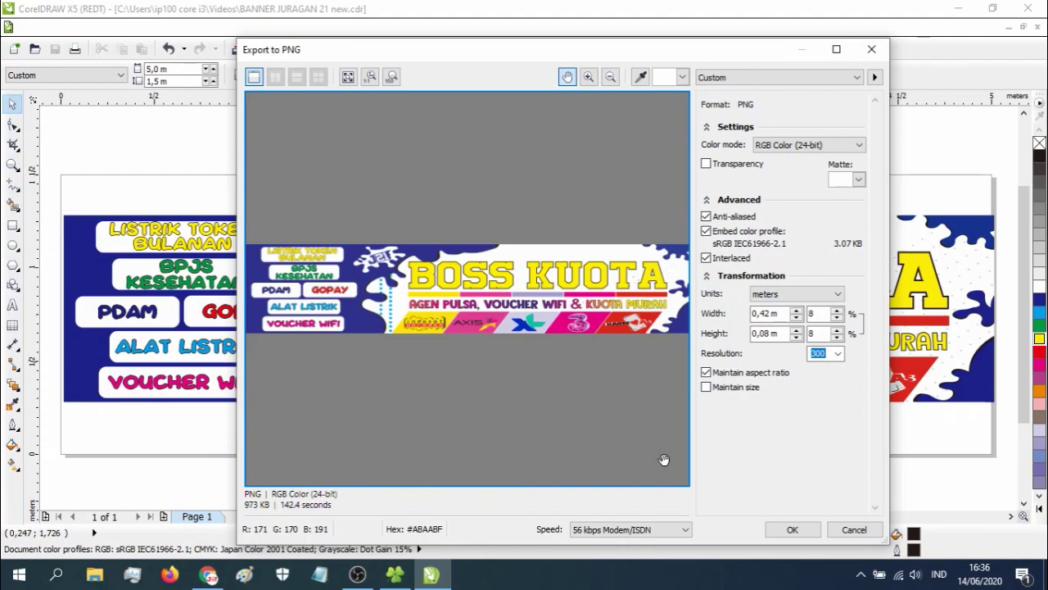
left_click(787, 531)
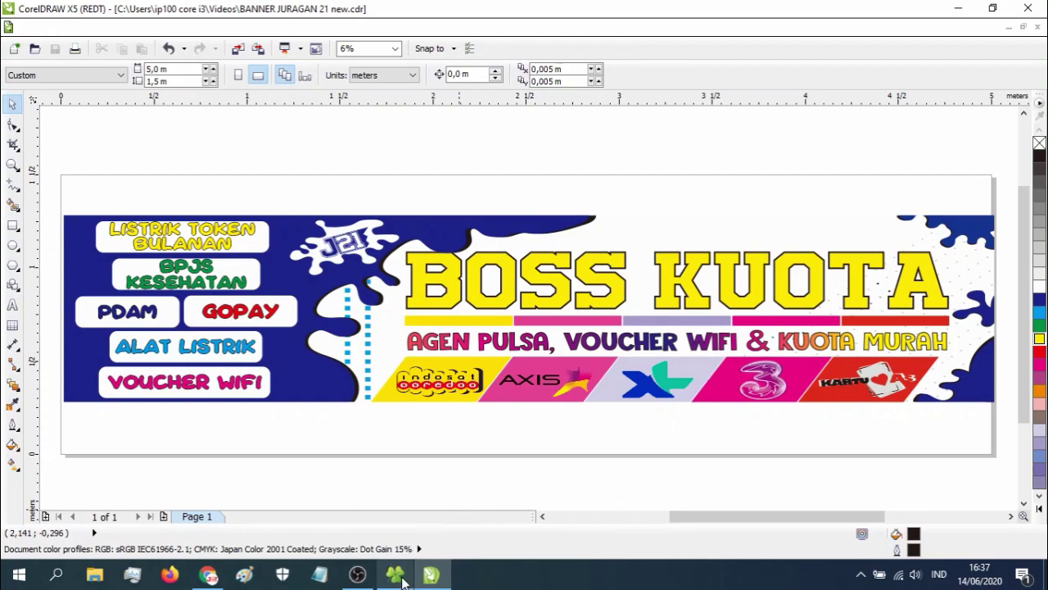
Switch to the Videos folder in File Explorer, view the exported BANNER JURAGAN 21 new.jpg, and close the picture viewer
mouse_move(401, 581)
left_click(402, 537)
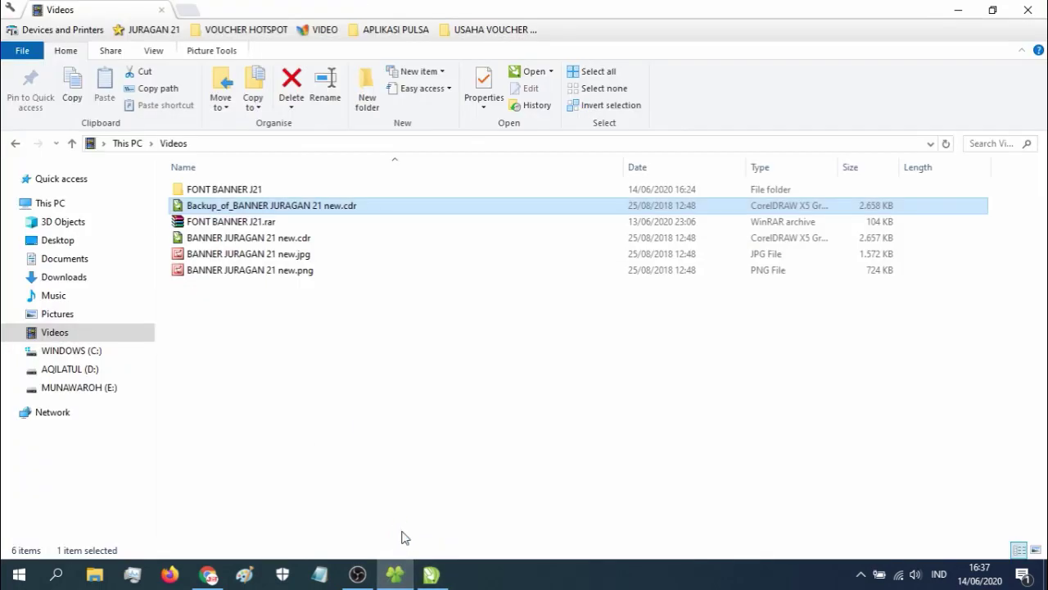
left_click(295, 261)
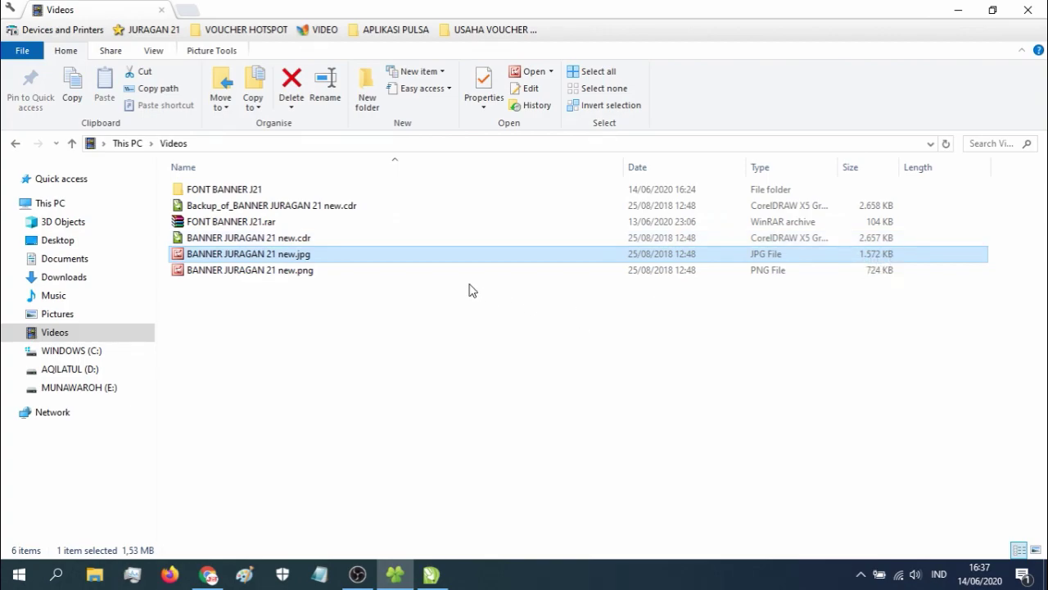
left_click(768, 275)
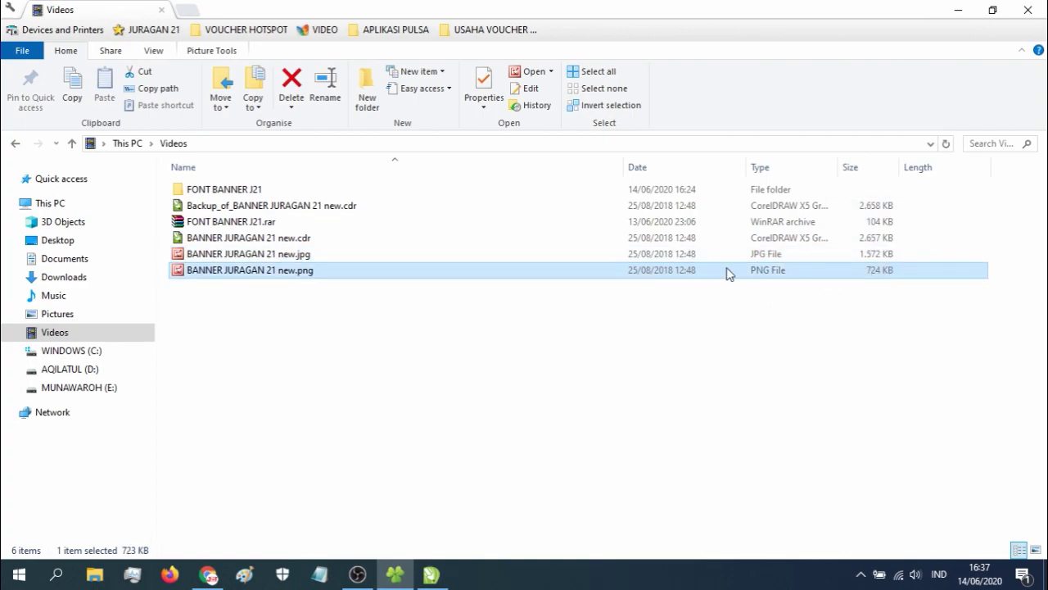
left_click(605, 258)
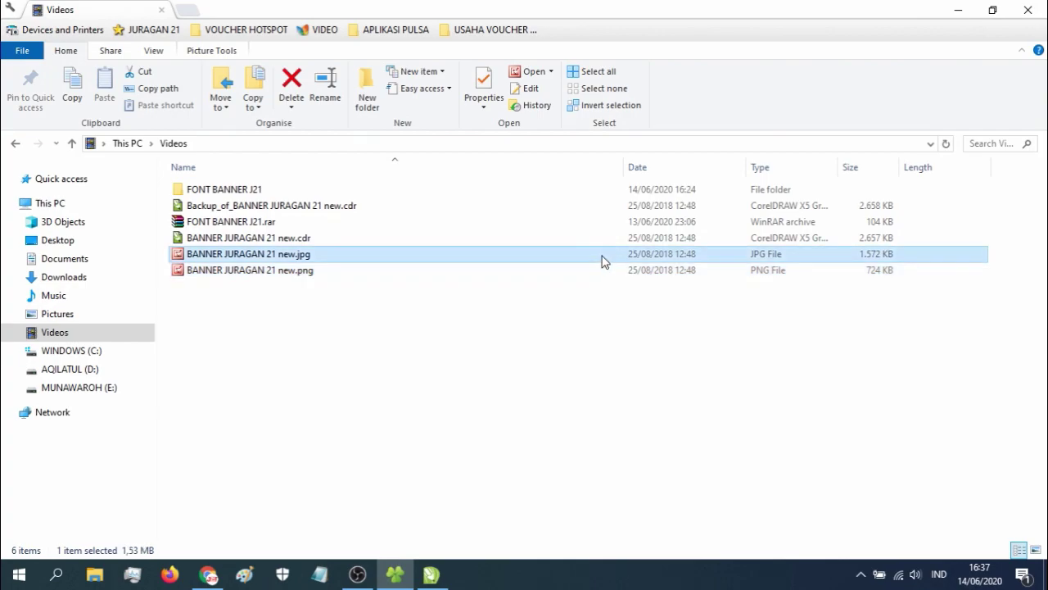
double_click(599, 259)
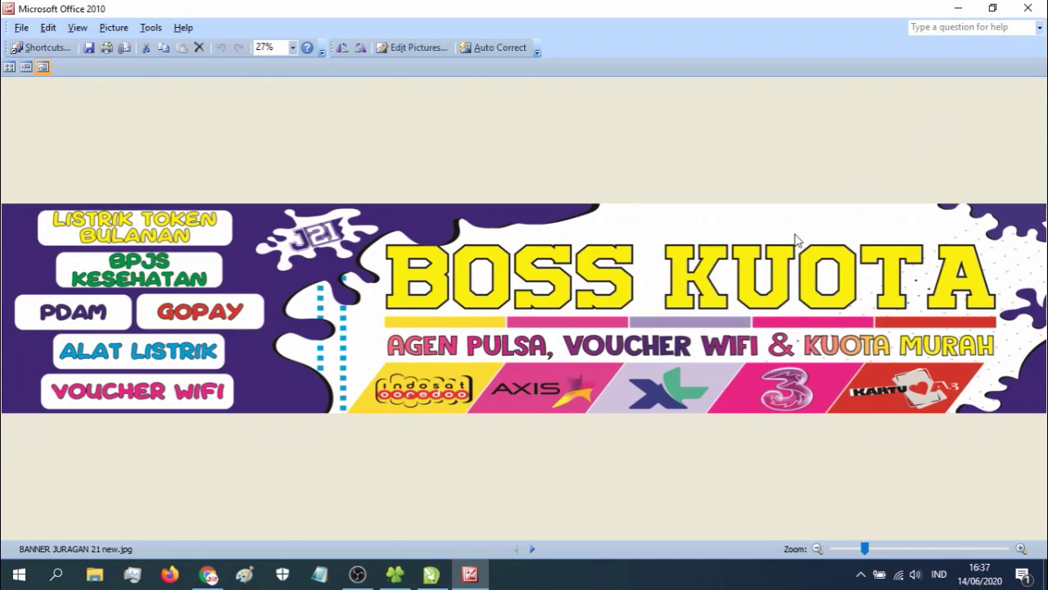
left_click(1027, 8)
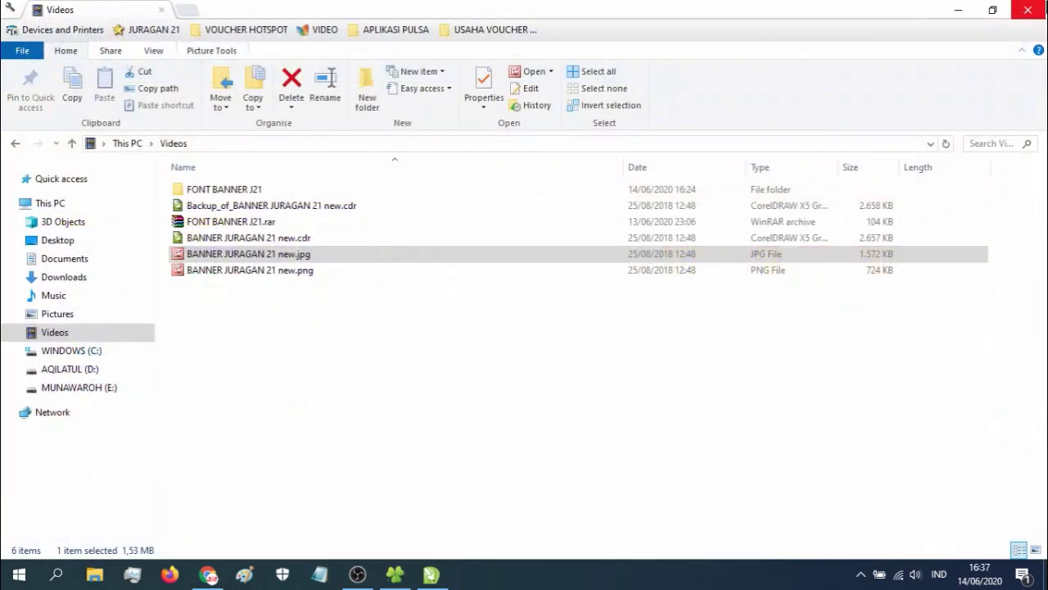
Open the exported BANNER JURAGAN 21 new.png and examine the sharpness of its headline, service labels and logos up close
left_click(639, 271)
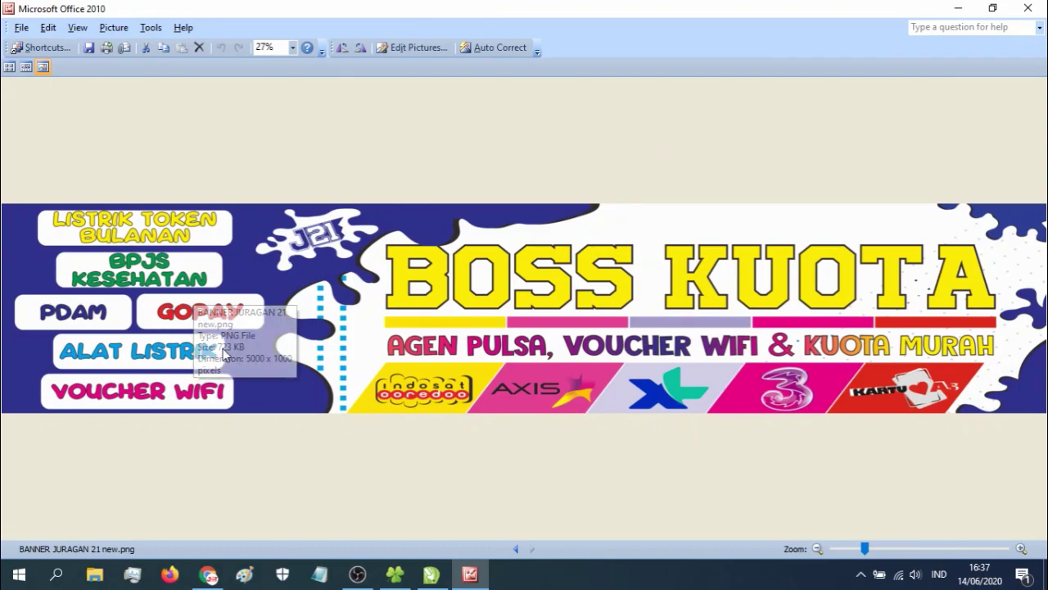
left_click(892, 548)
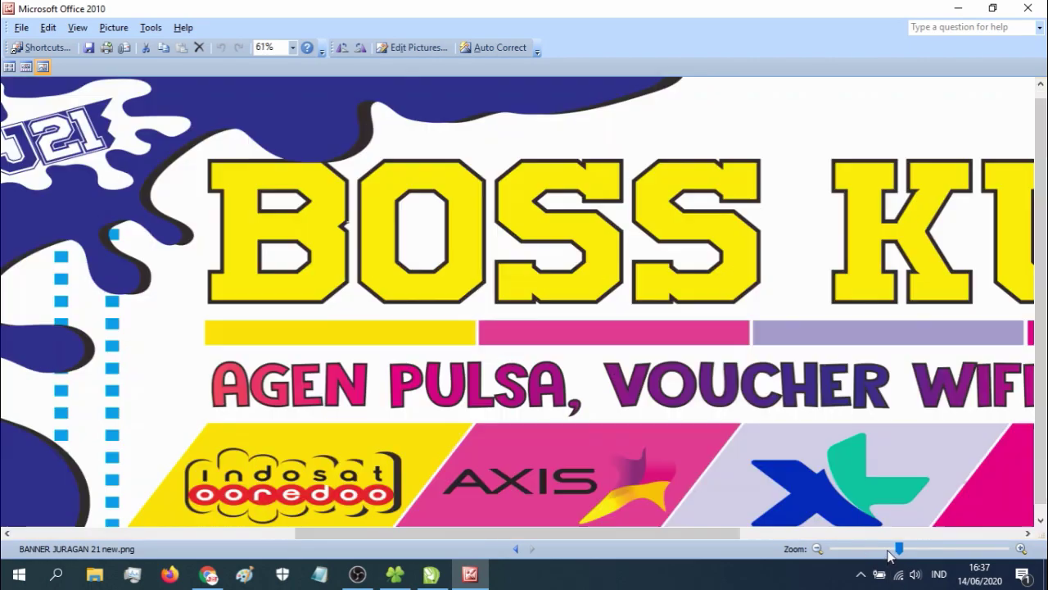
left_click_drag(532, 533, 620, 532)
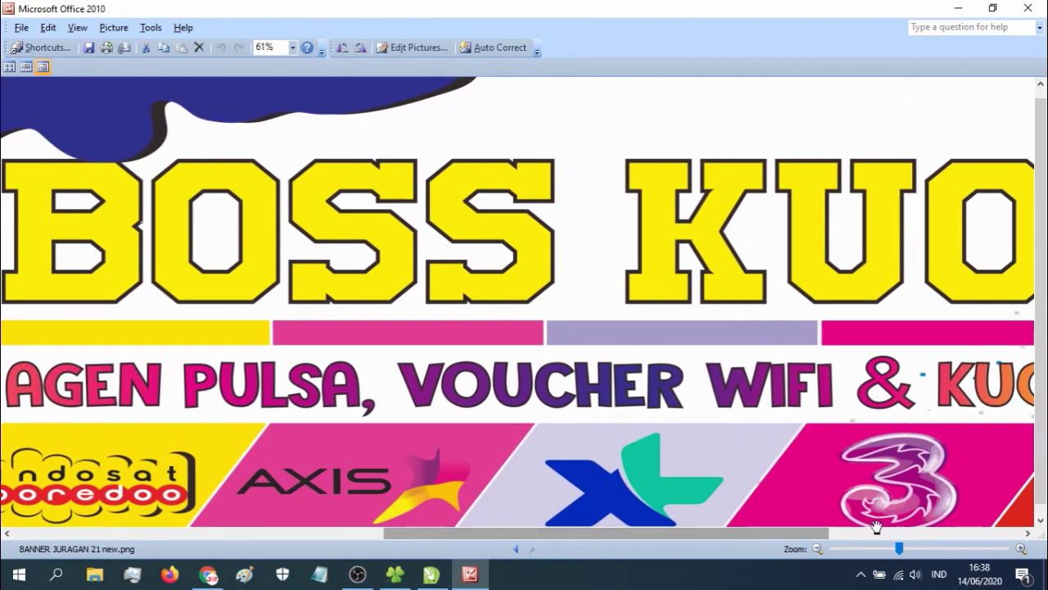
left_click(948, 550)
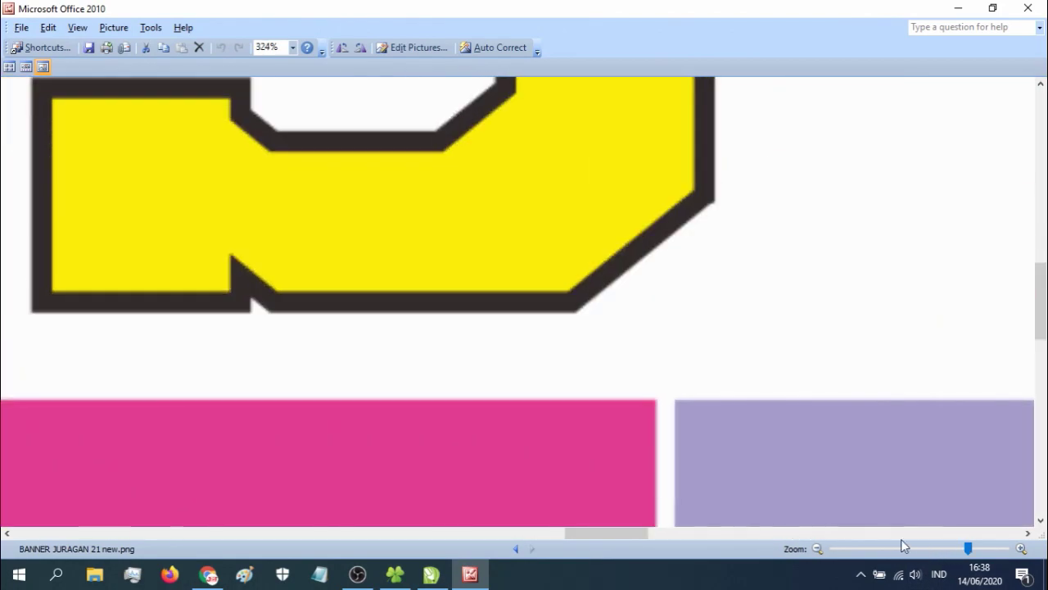
left_click(915, 551)
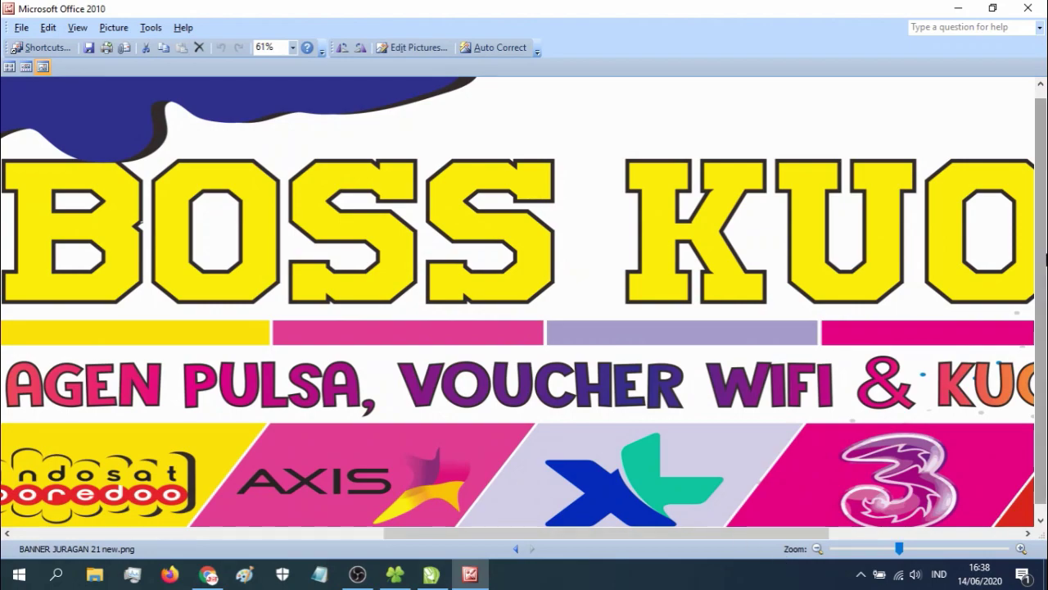
left_click_drag(618, 535, 197, 489)
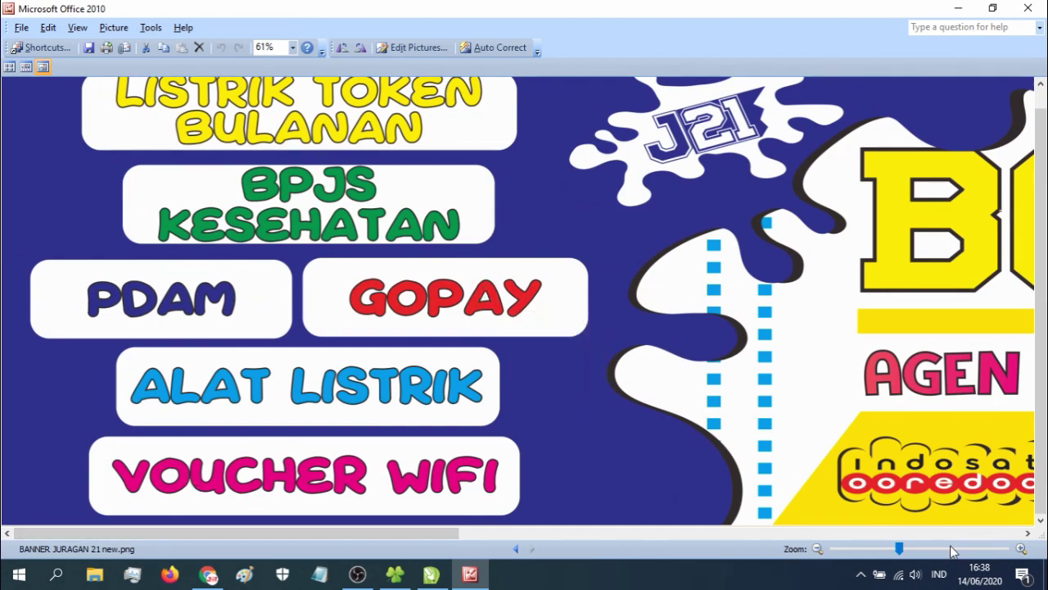
left_click(864, 550)
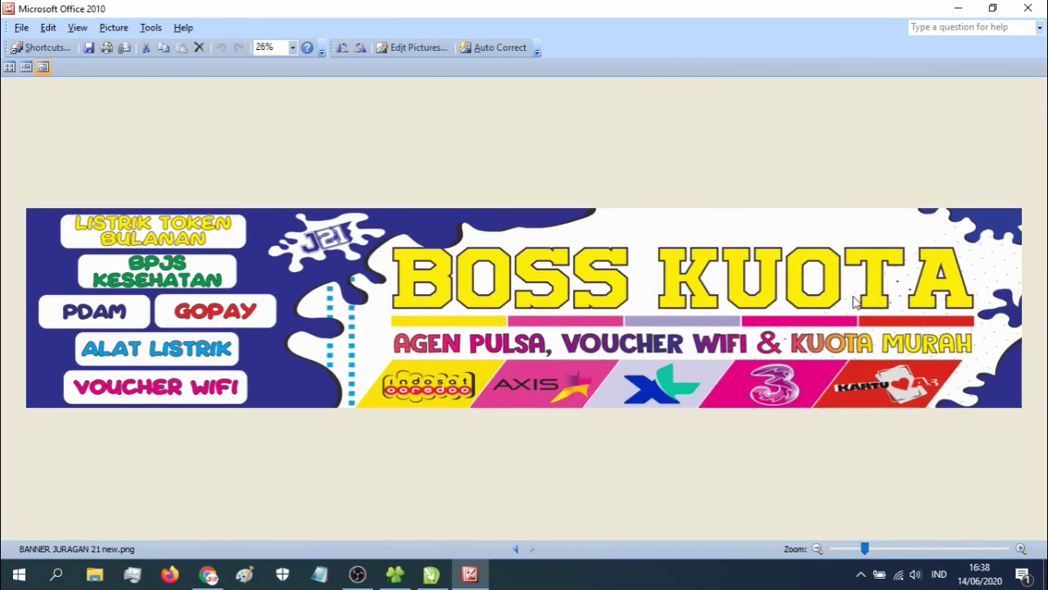